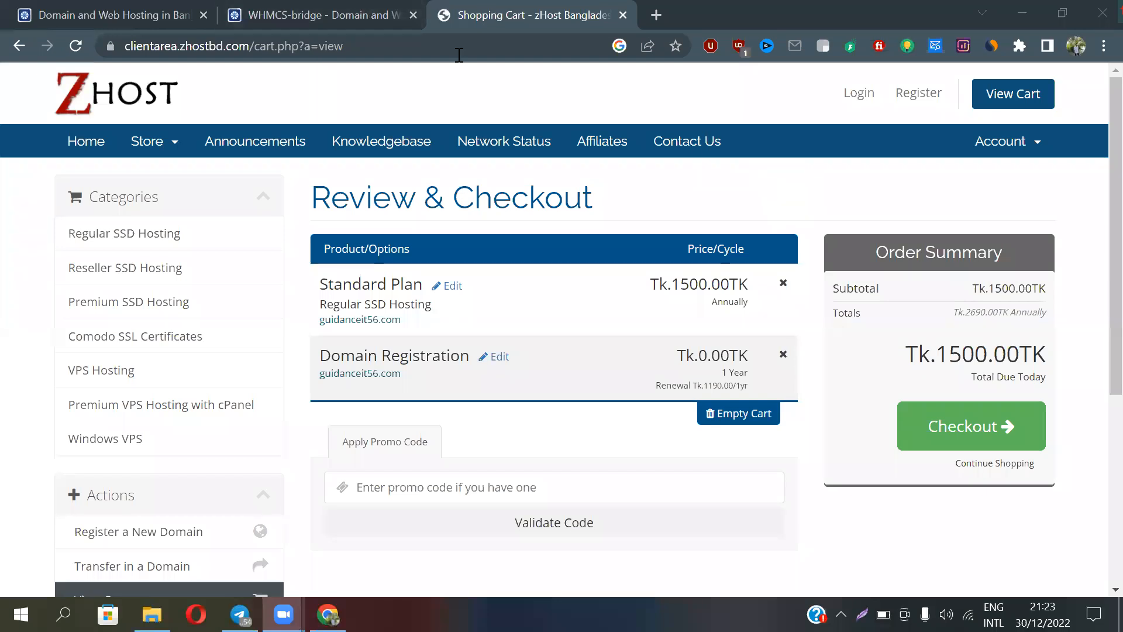
Close the WHMCS-bridge and zHost Shopping Cart browser tabs
click(412, 15)
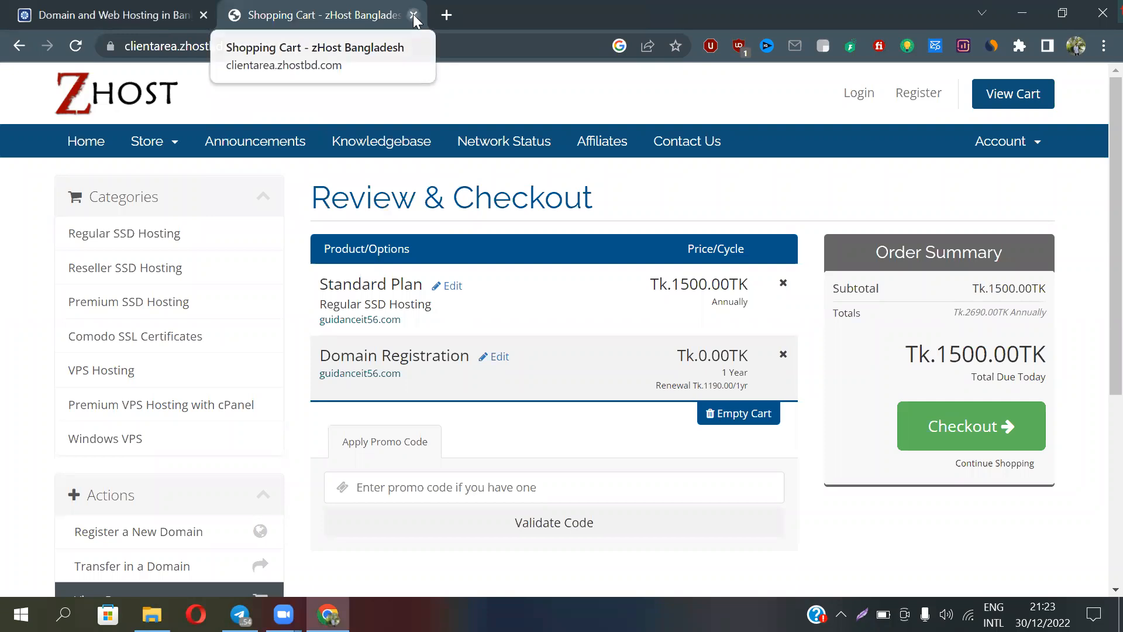
click(413, 14)
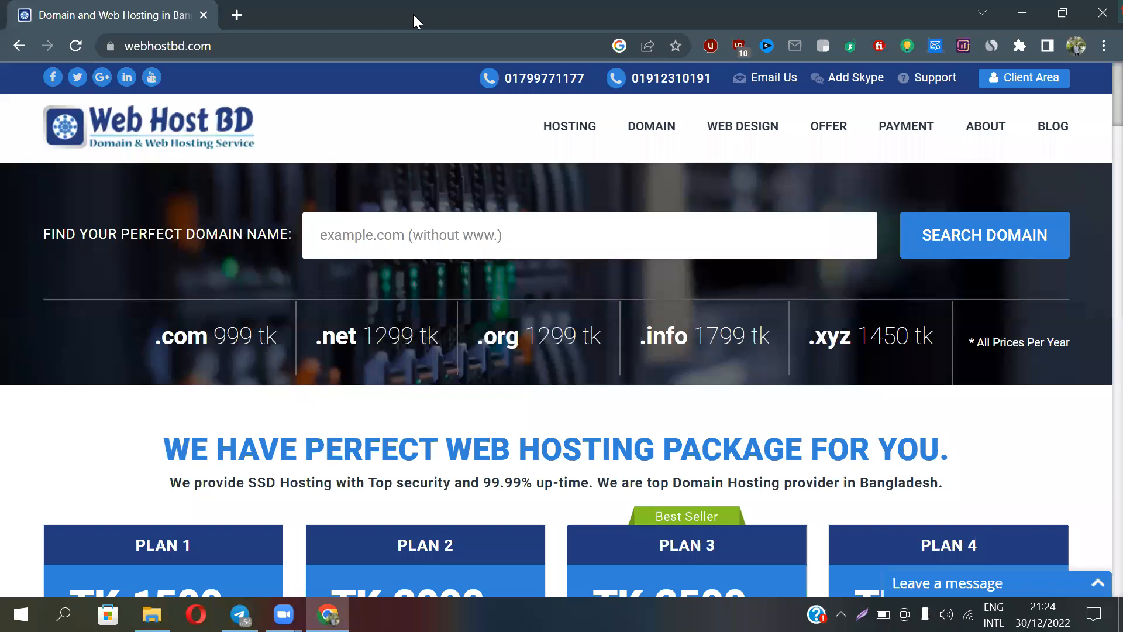
Open the personal website's /wp-admin page in a new browser tab and log in to WordPress with the prefilled credentials
click(236, 15)
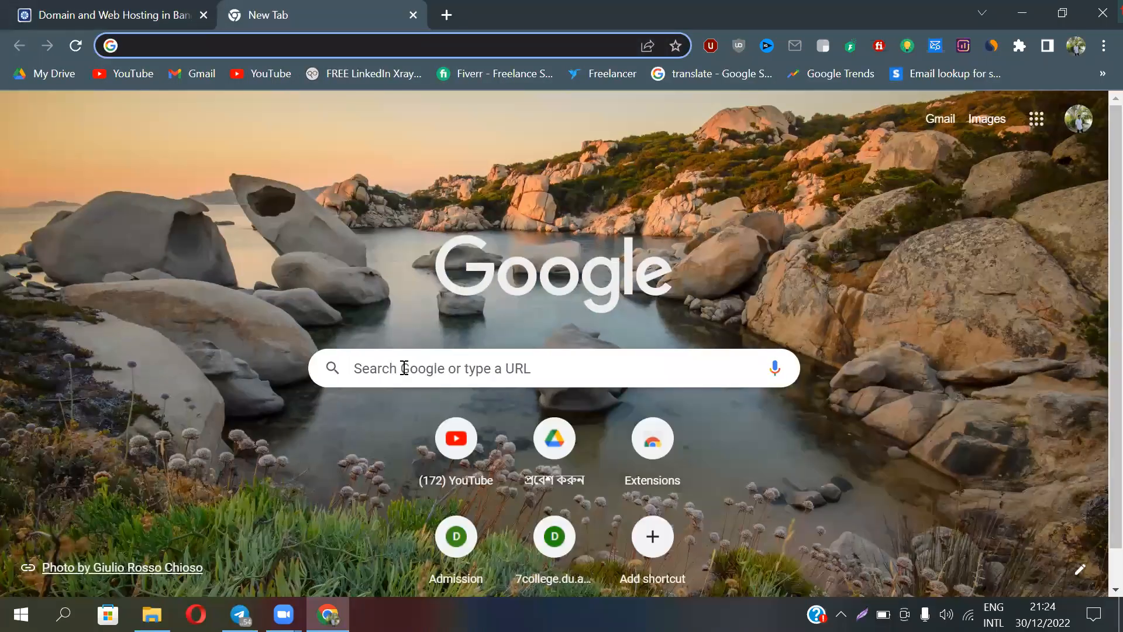
click(404, 368)
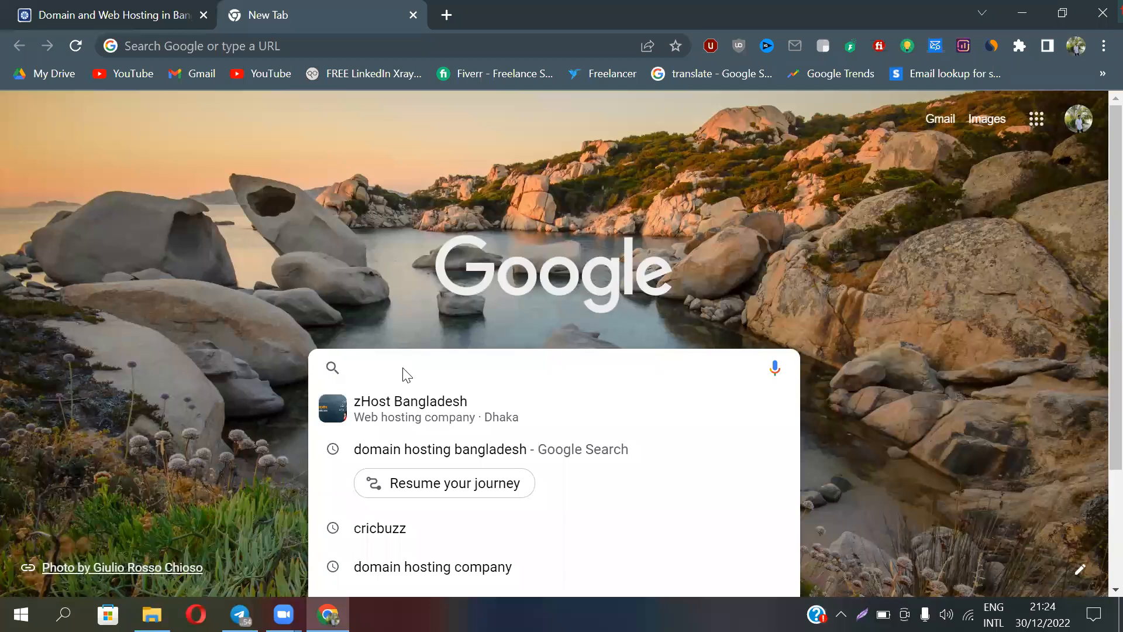
text(mdmustafizur)
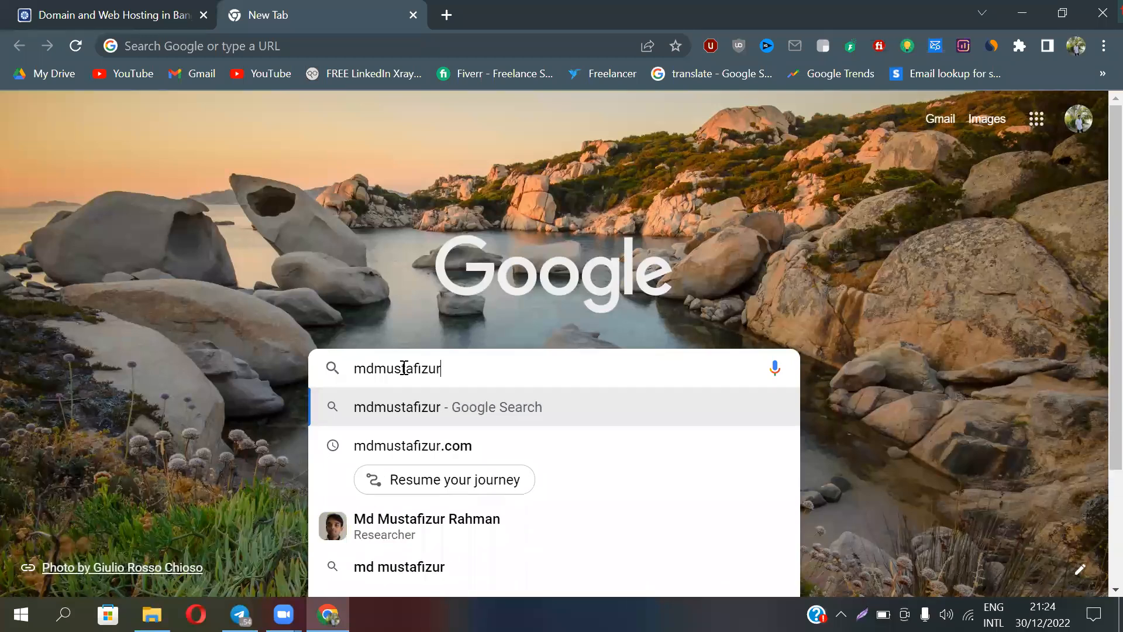
text(.com)
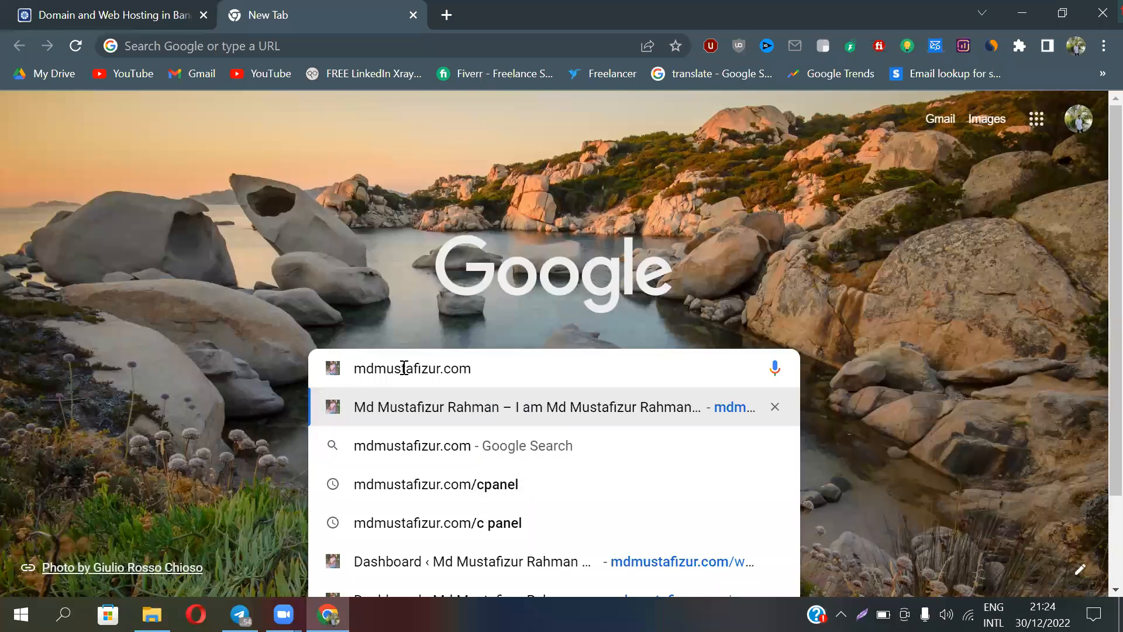
text(/wp)
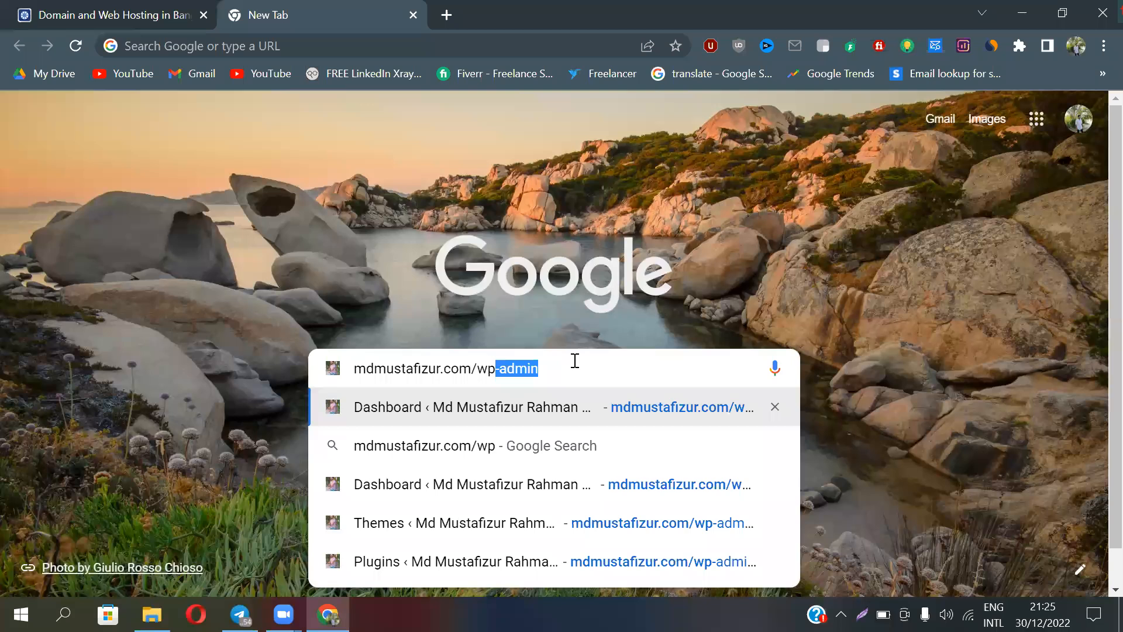
key(Return)
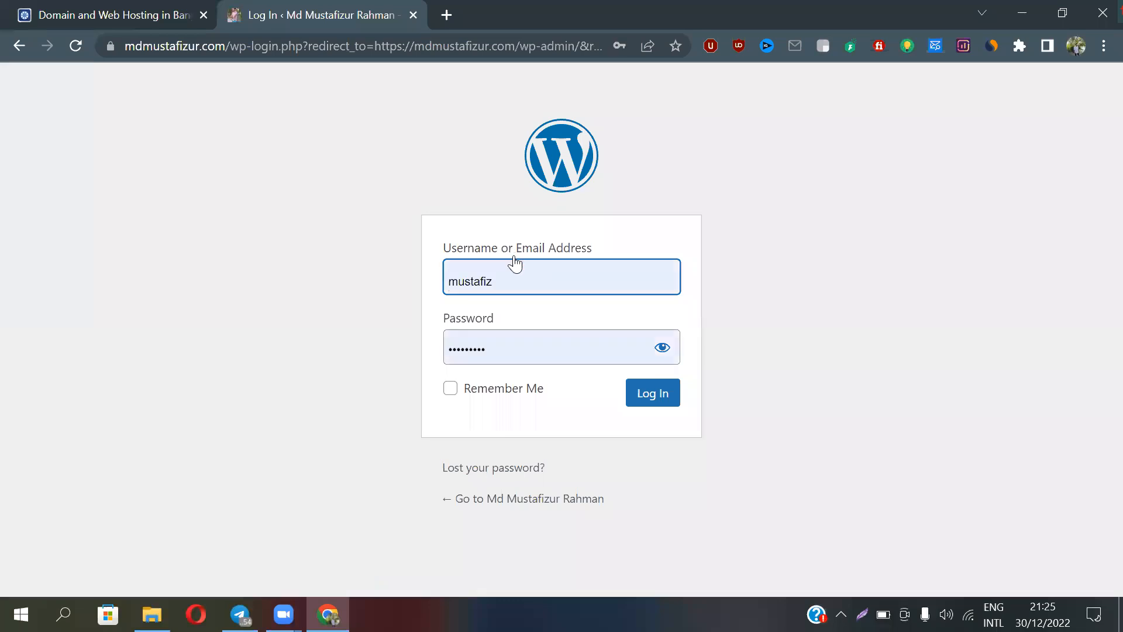
click(641, 392)
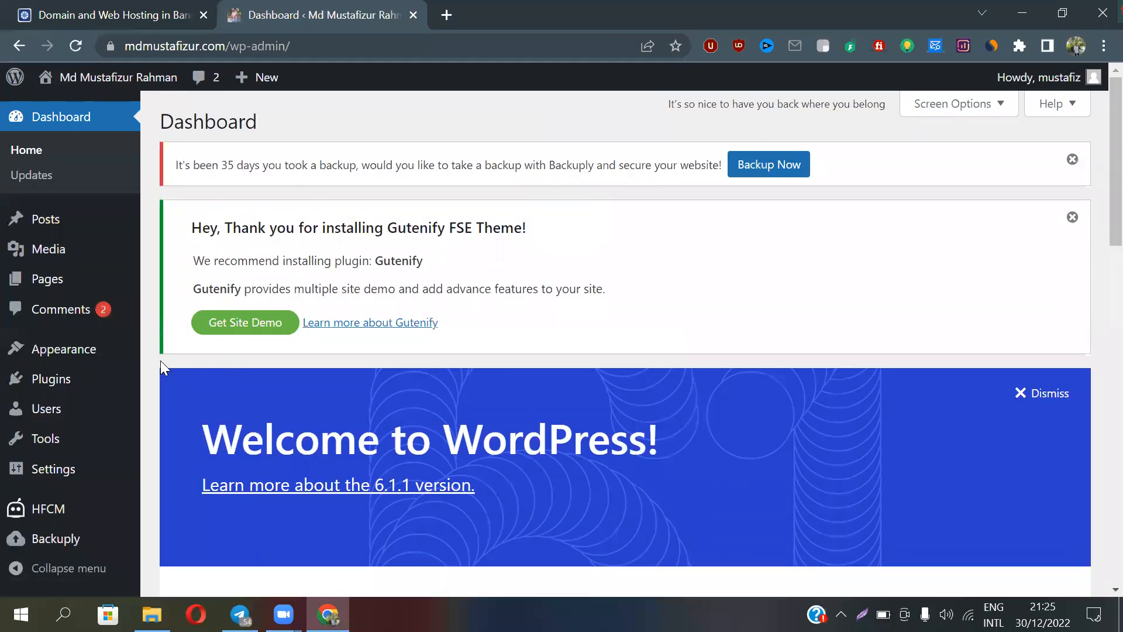
Look over the WordPress dashboard sections and view the list of all posts
mouse_move(7, 232)
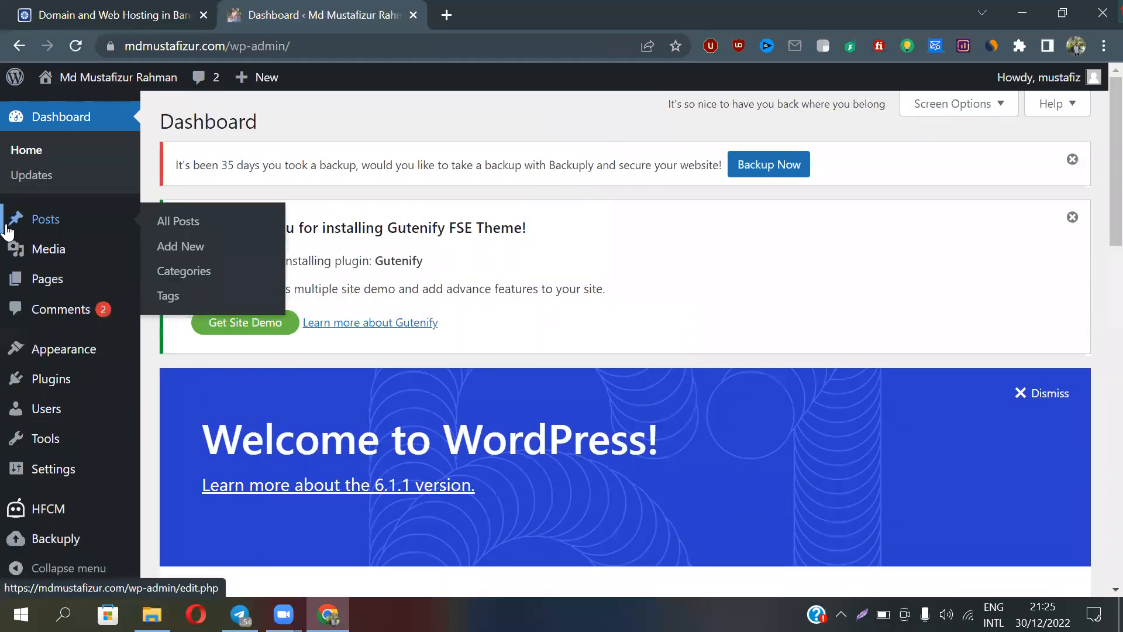
mouse_move(63, 390)
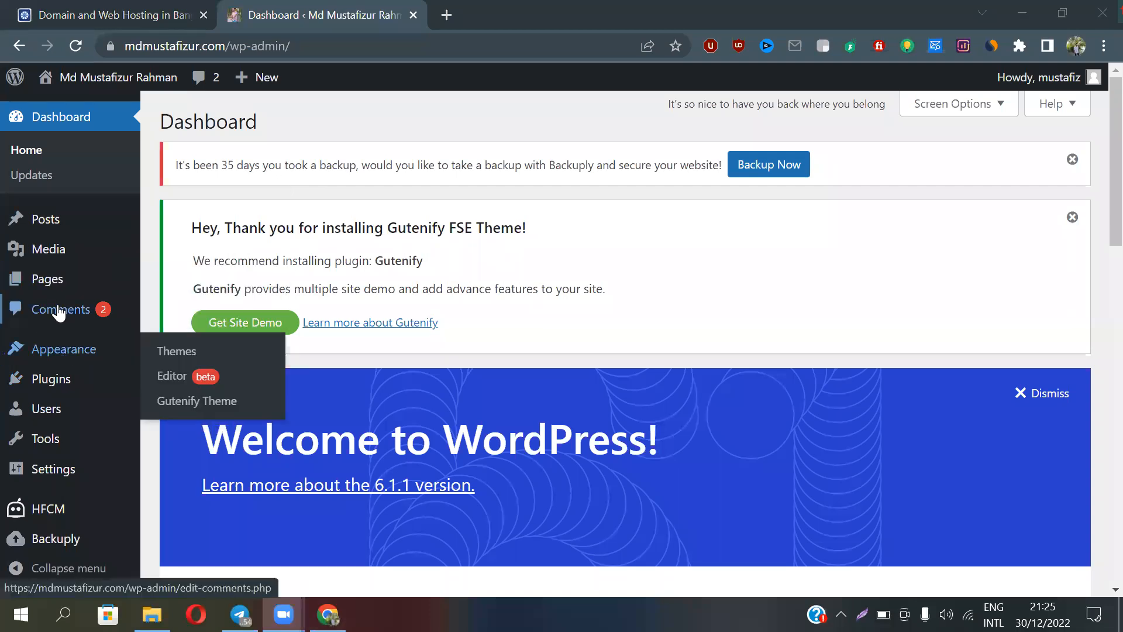
mouse_move(57, 287)
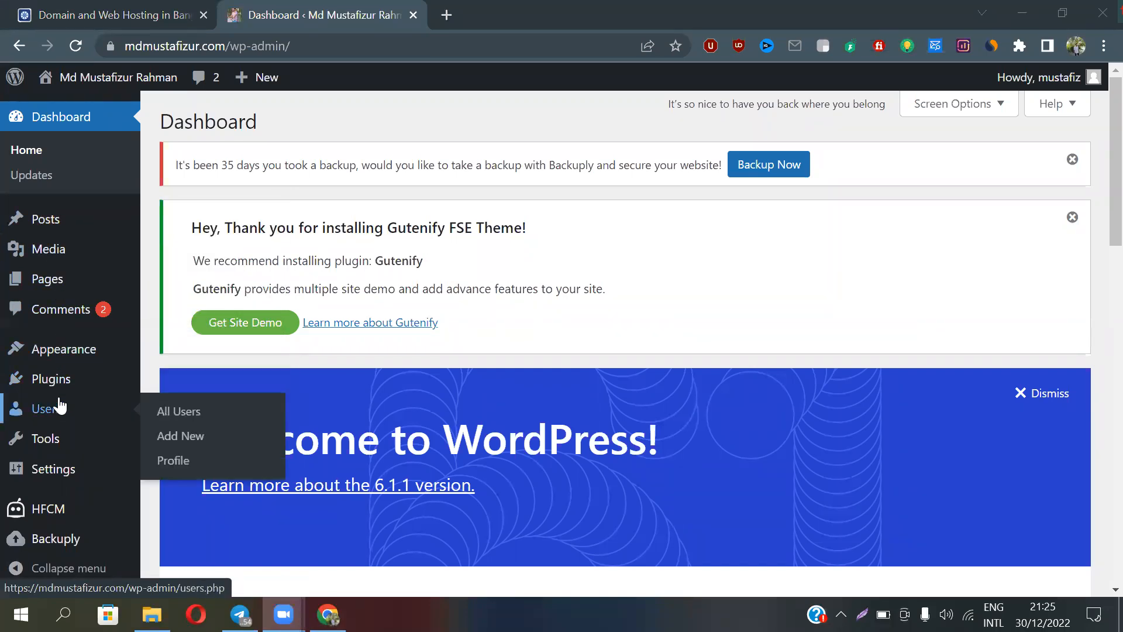
click(74, 224)
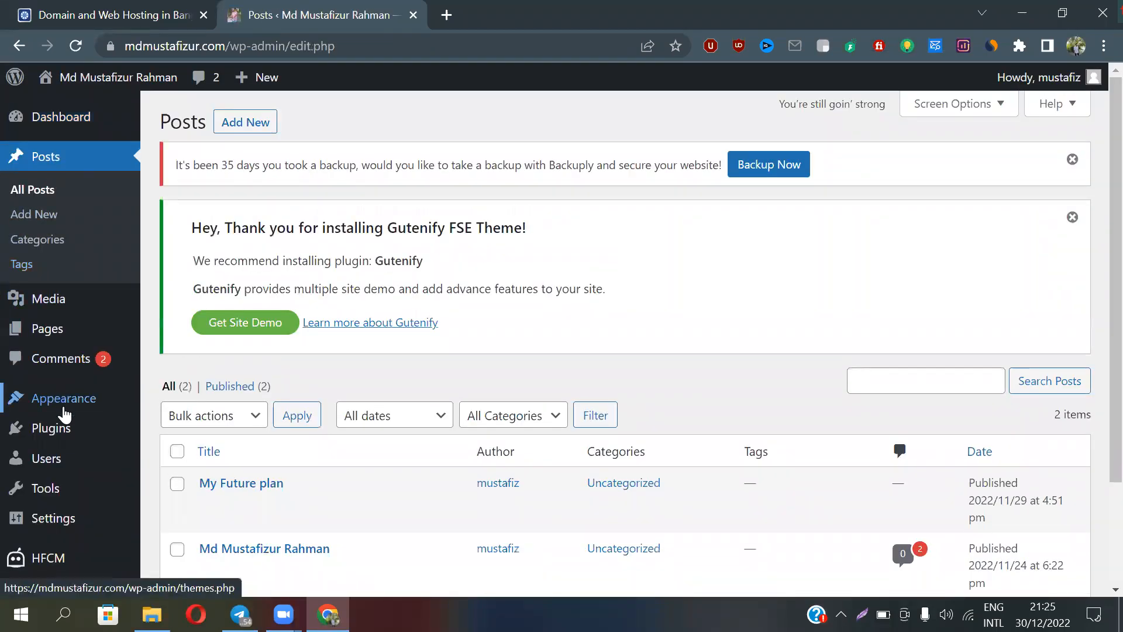
Go to the Themes page and look through the themes installed on the site
click(65, 414)
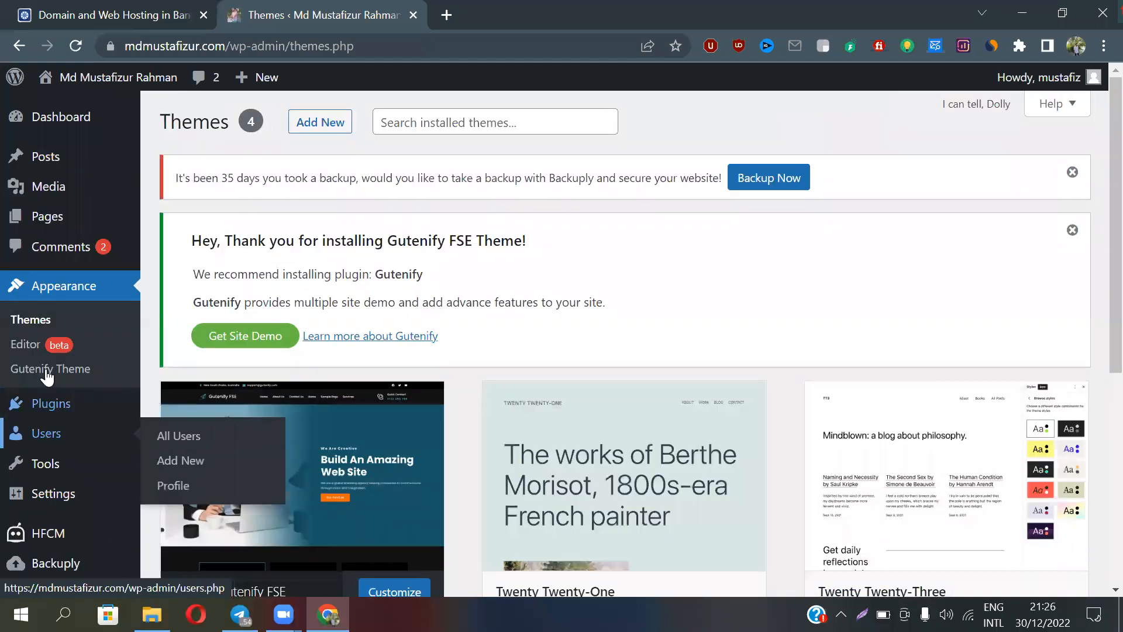
click(40, 329)
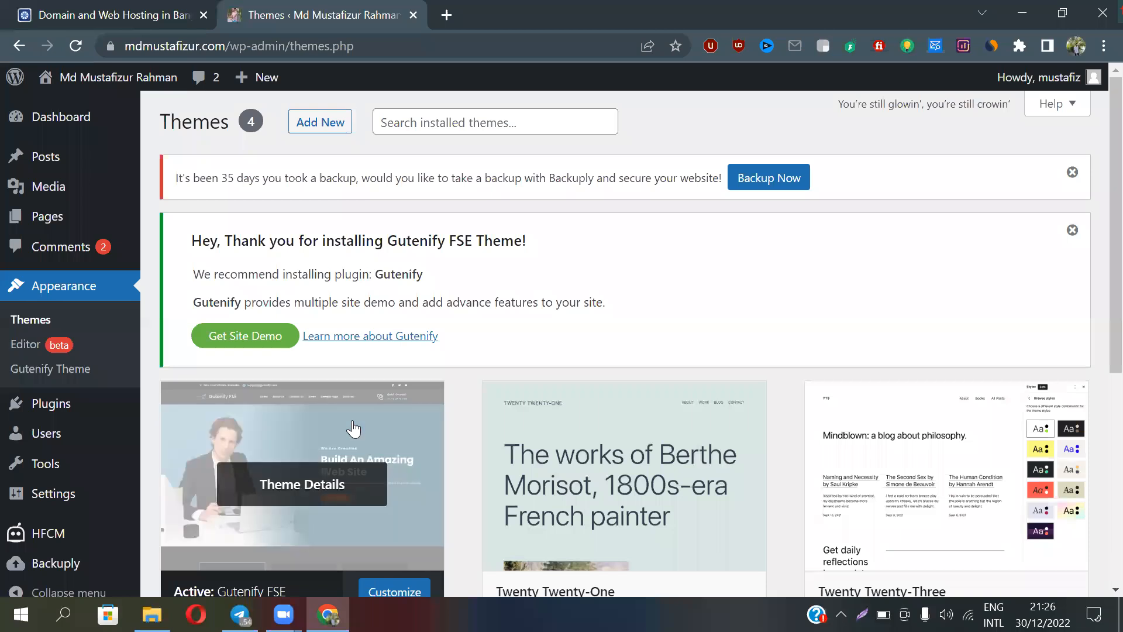
scroll(353, 429, down, 4)
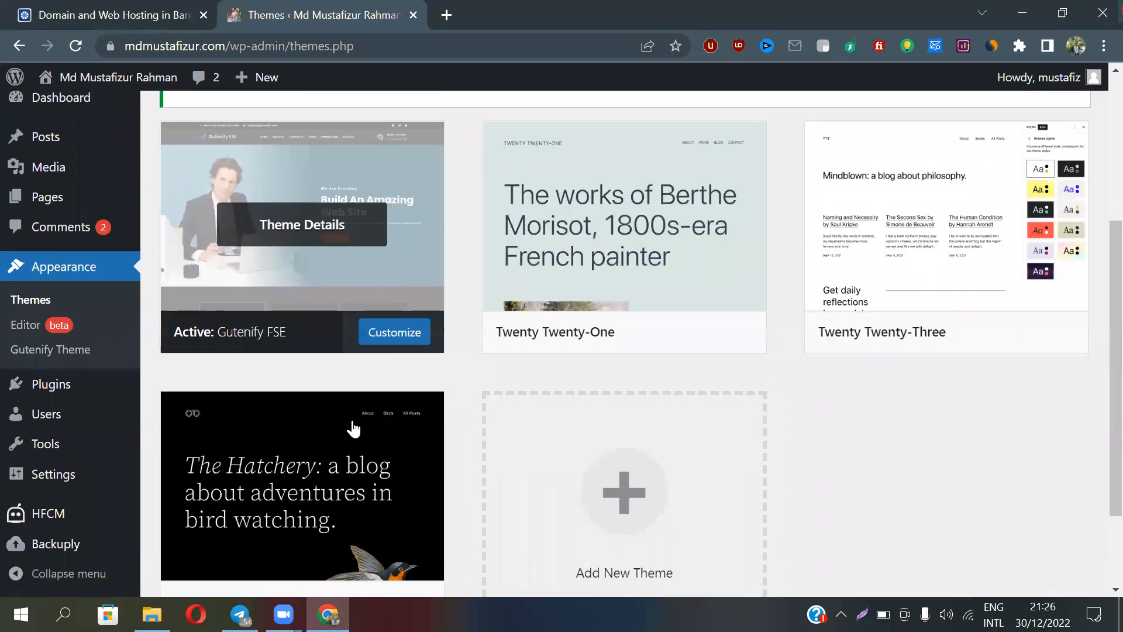
scroll(354, 429, up, 4)
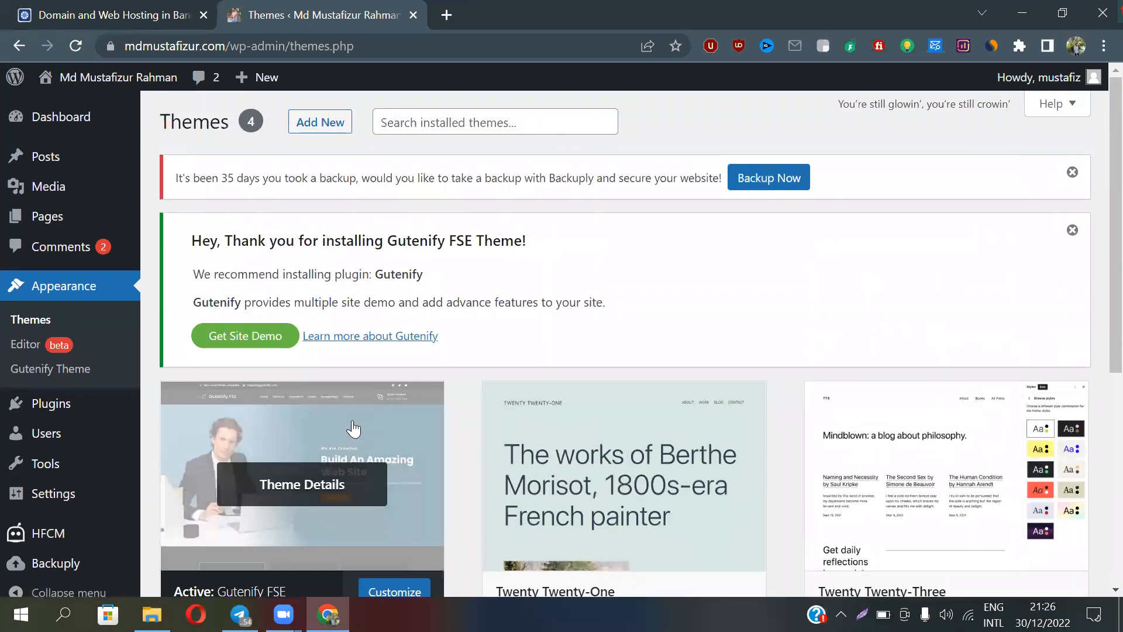
scroll(353, 429, down, 5)
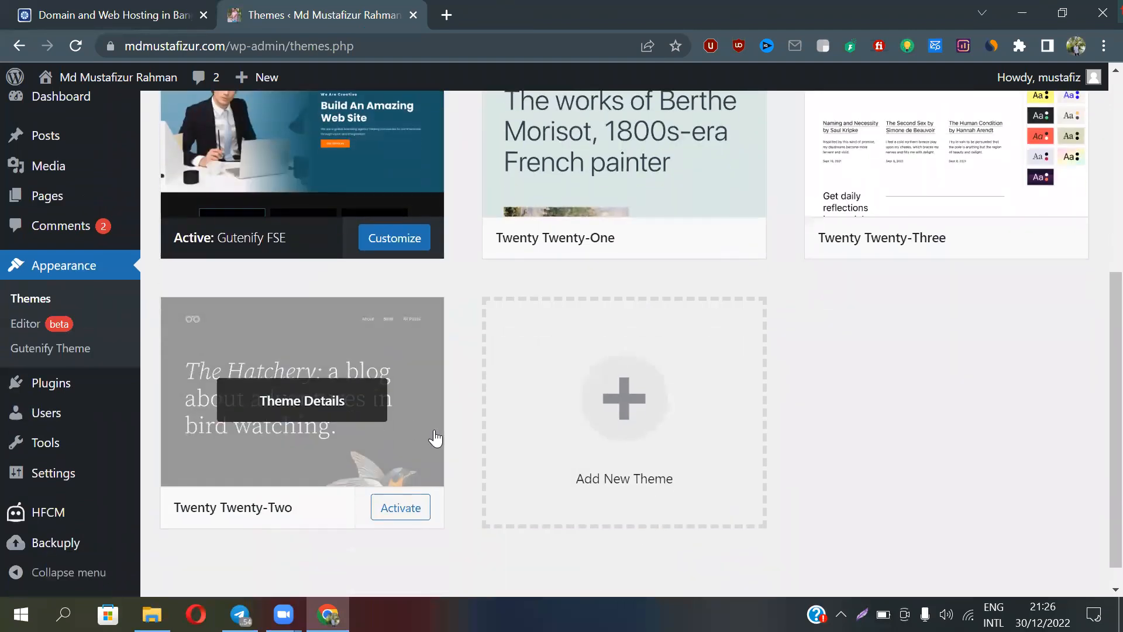
scroll(509, 313, up, 1)
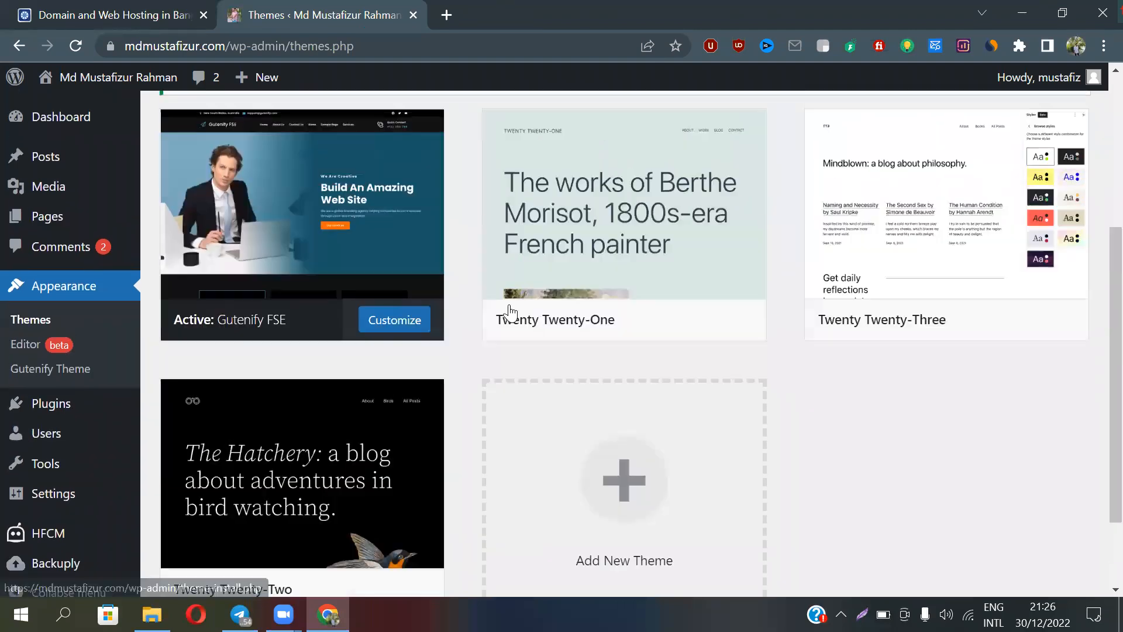
scroll(509, 310, up, 1)
scroll(509, 313, down, 3)
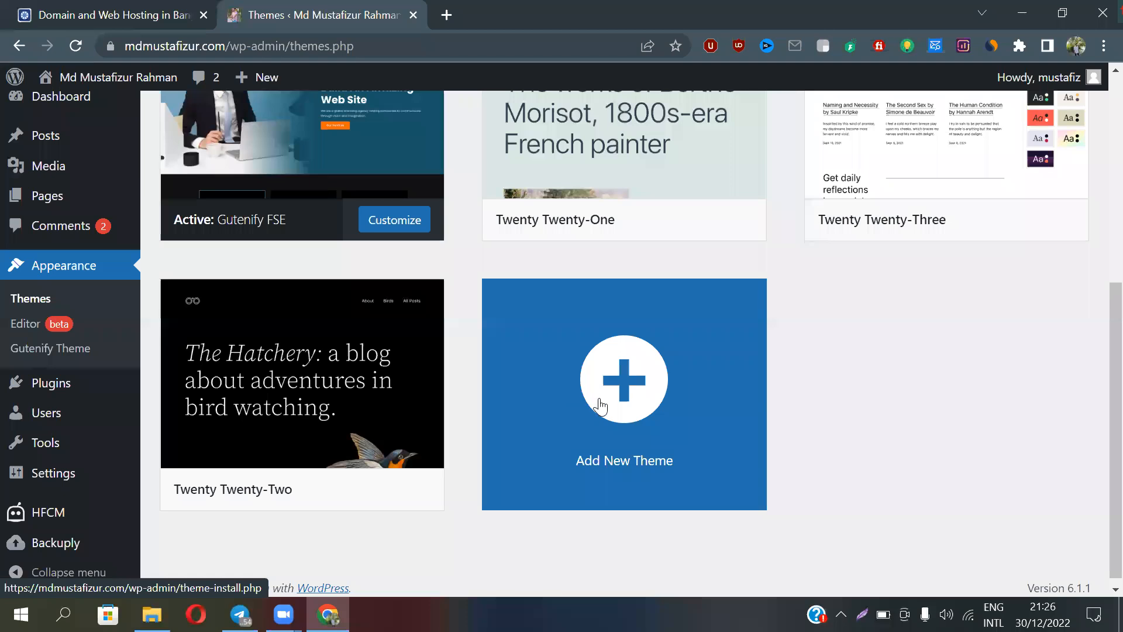
Open the Add Themes page and browse the catalogue of popular themes available to install
click(619, 376)
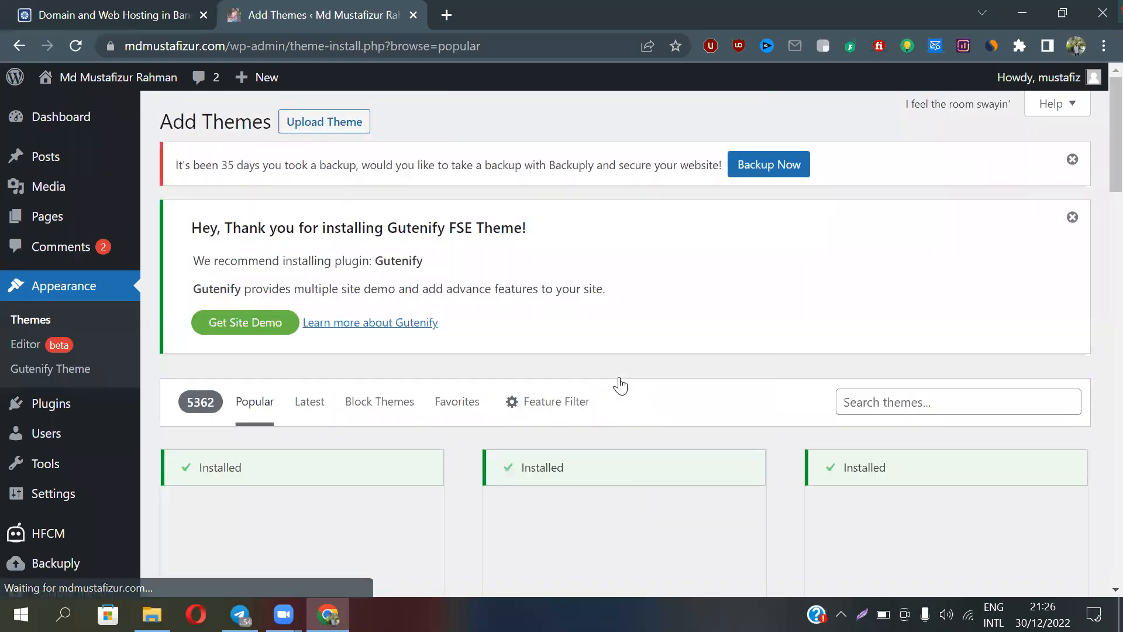
scroll(620, 384, down, 2)
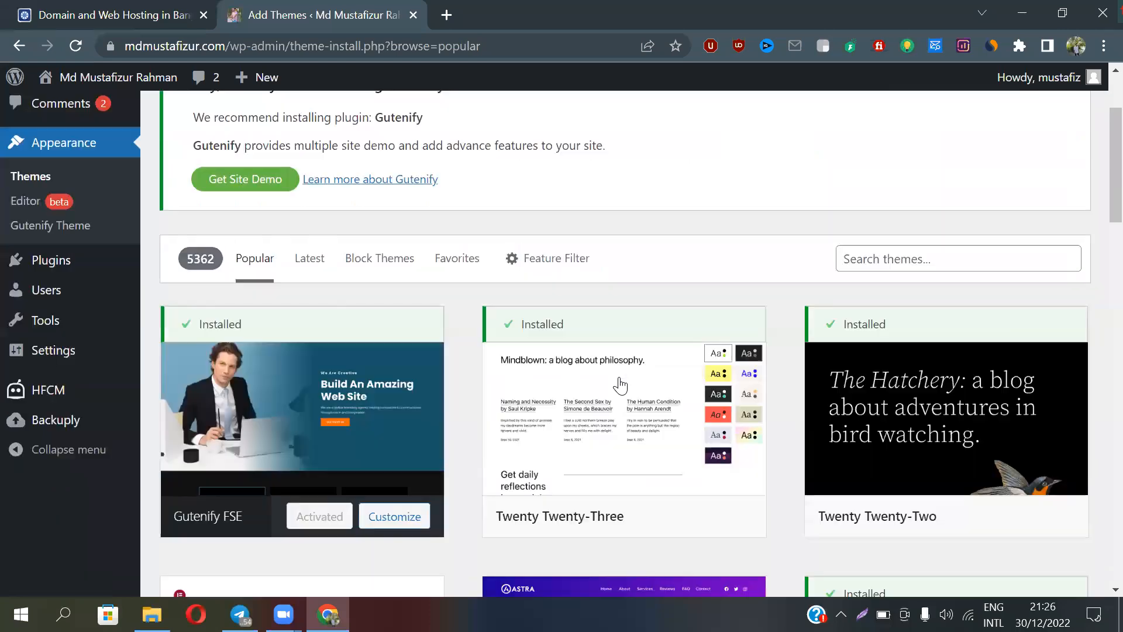
scroll(620, 385, down, 4)
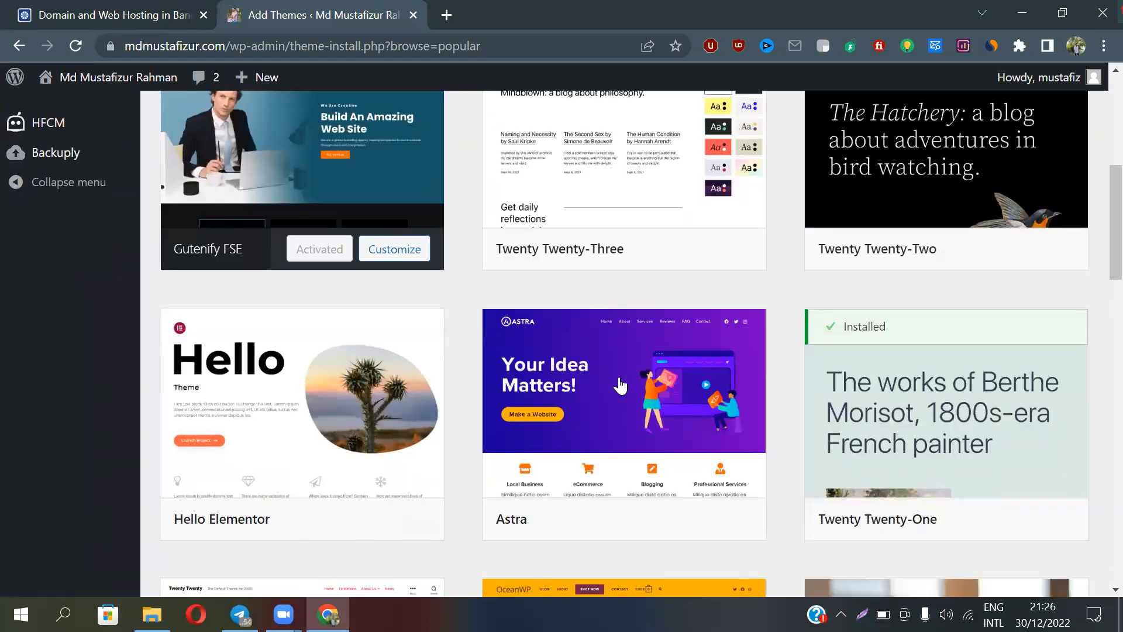
scroll(620, 385, up, 4)
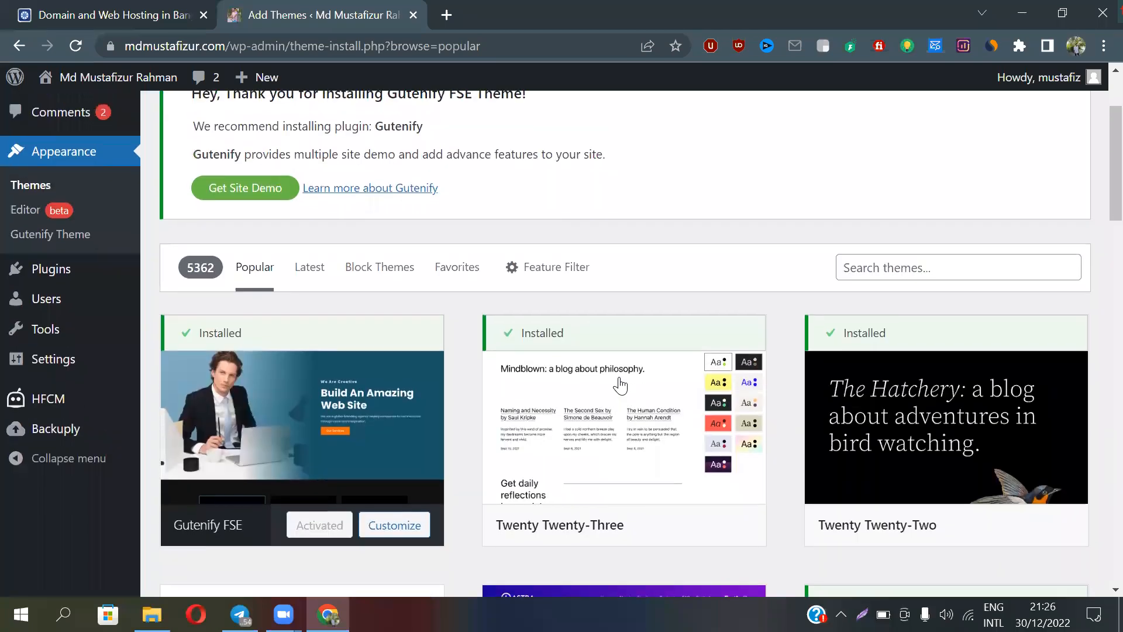
scroll(620, 385, down, 6)
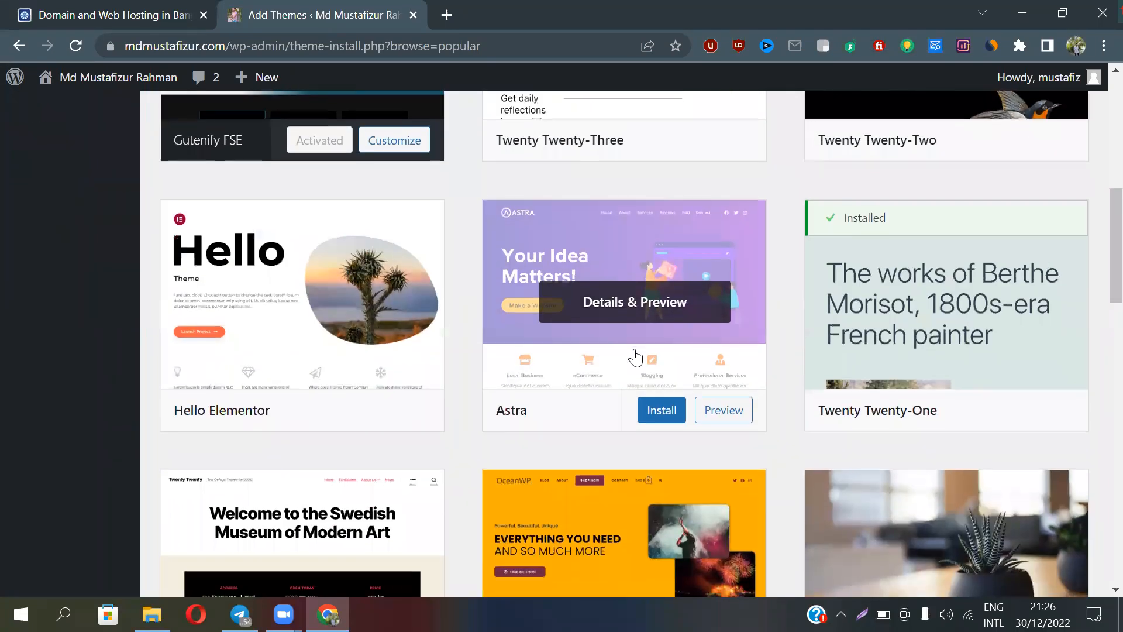
scroll(635, 357, down, 2)
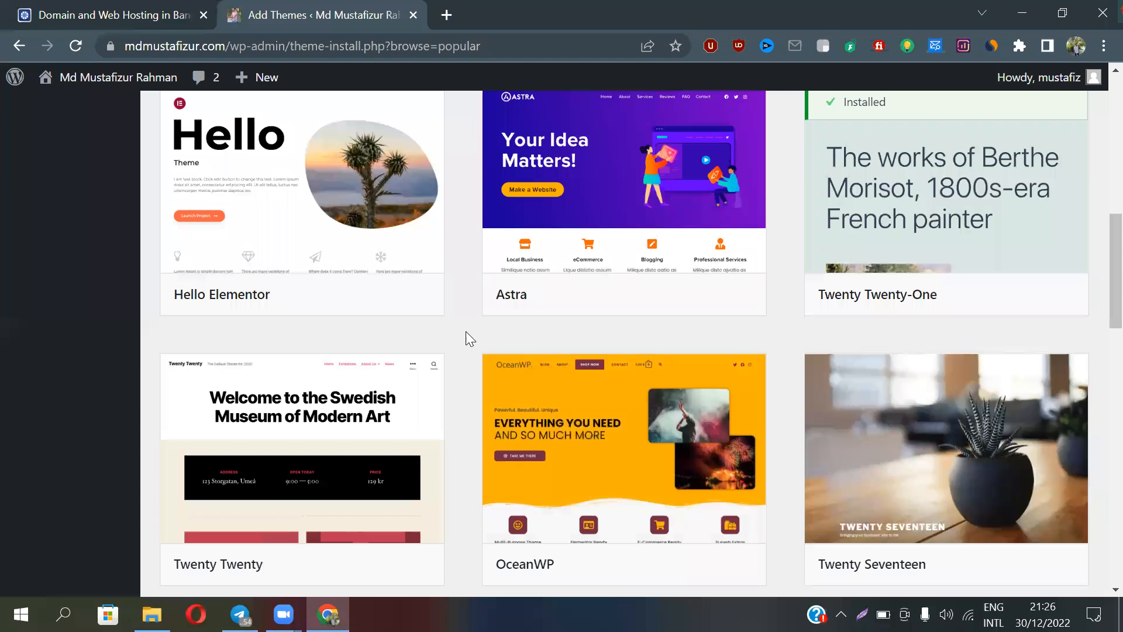
scroll(475, 375, down, 2)
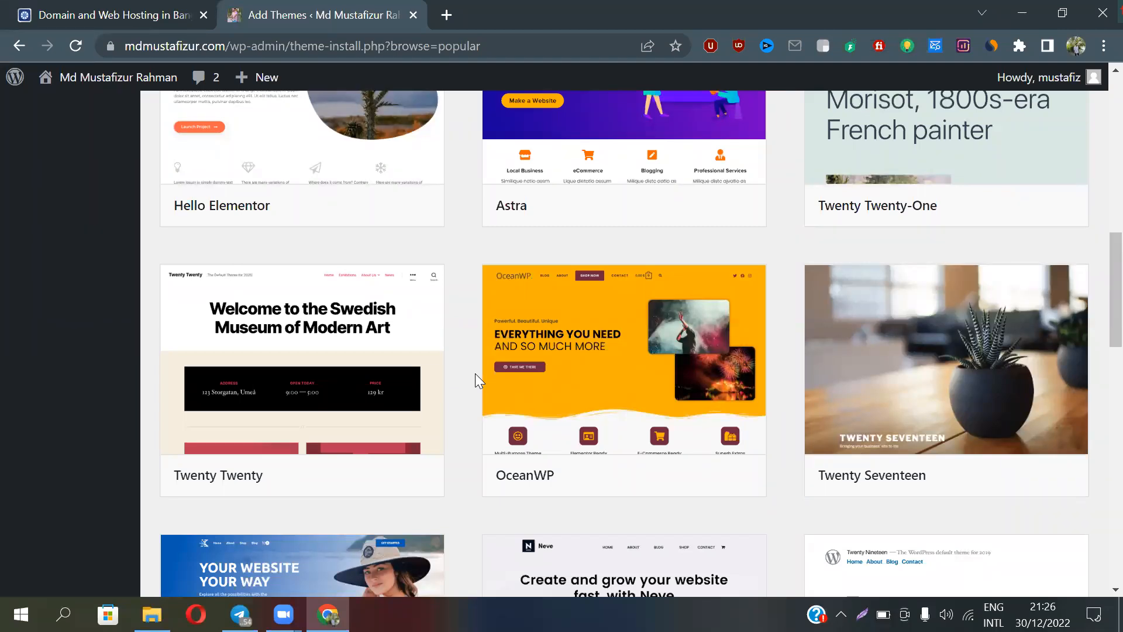
scroll(475, 375, down, 3)
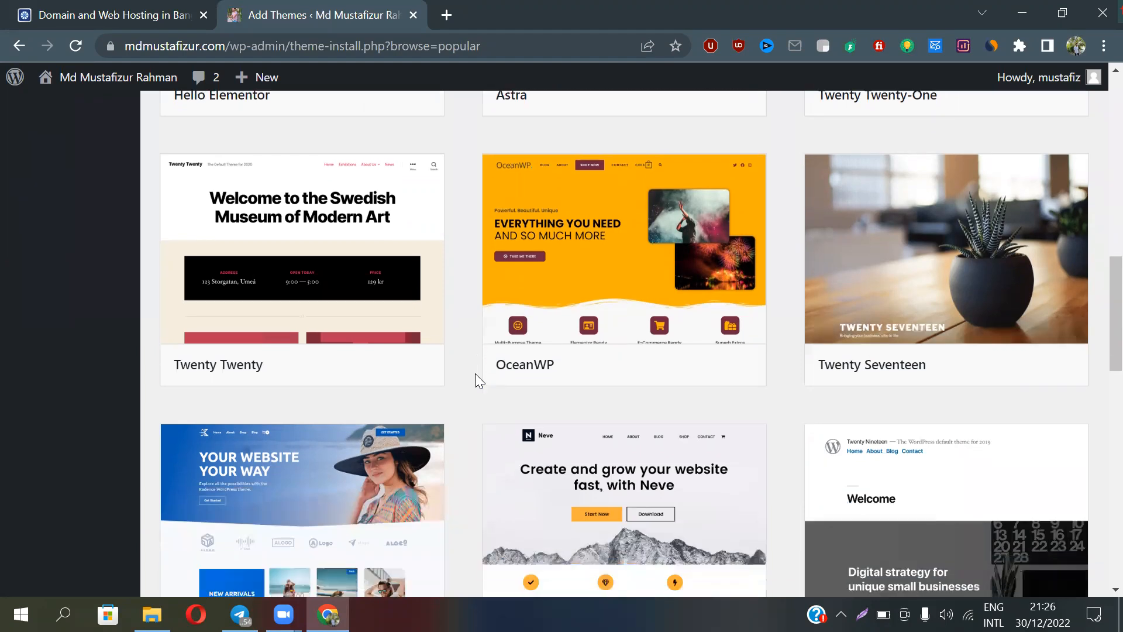
scroll(475, 374, down, 3)
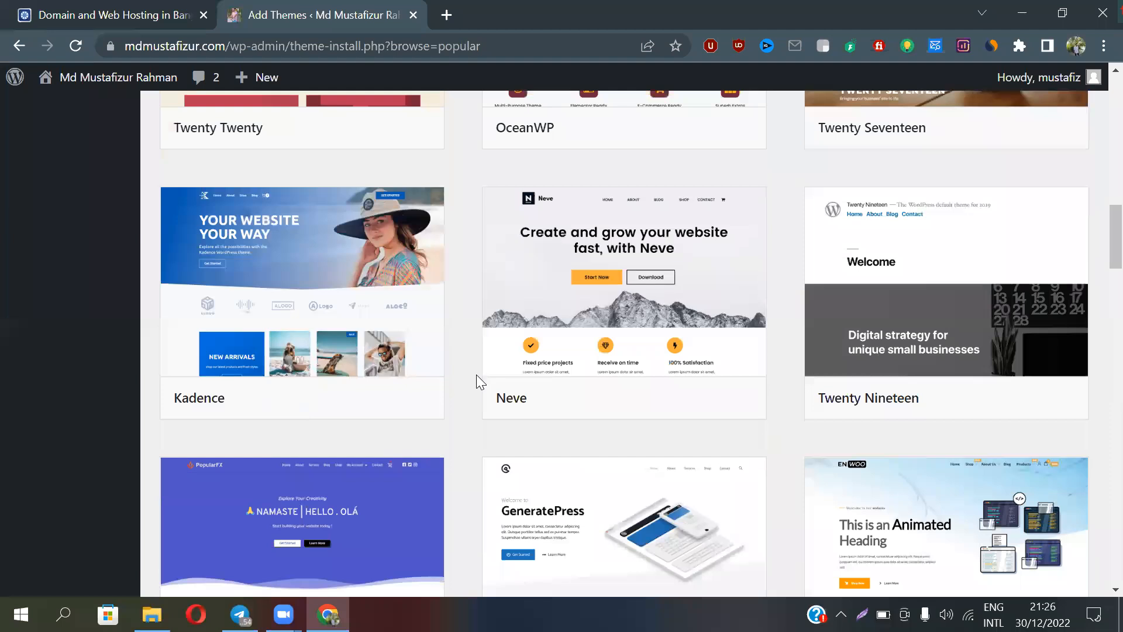
scroll(476, 374, down, 2)
scroll(476, 382, down, 2)
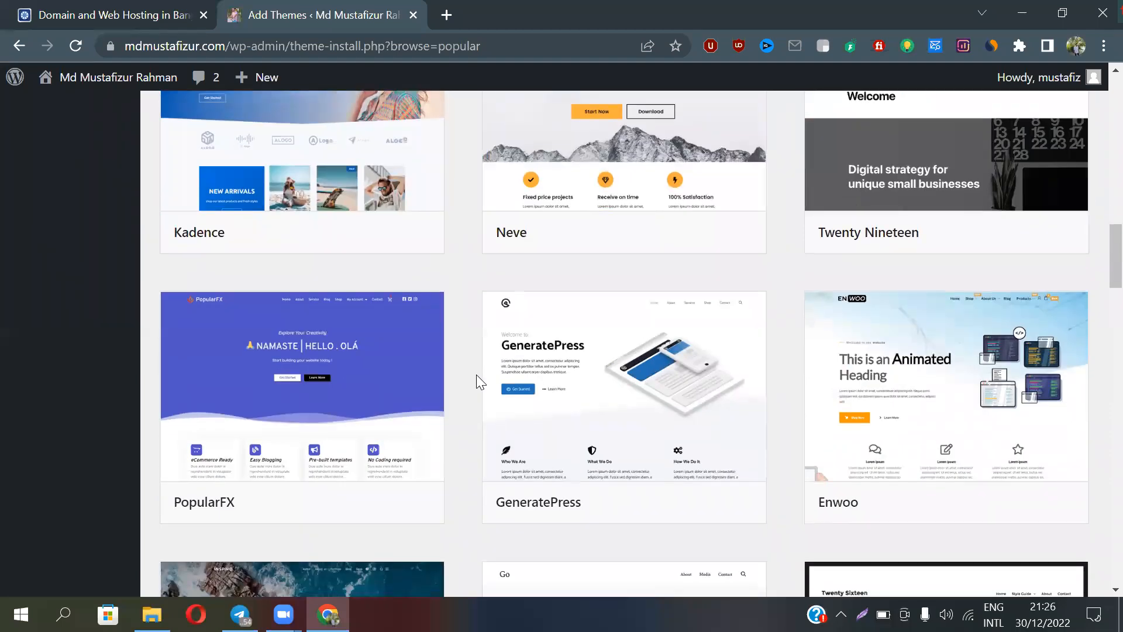
scroll(477, 378, down, 5)
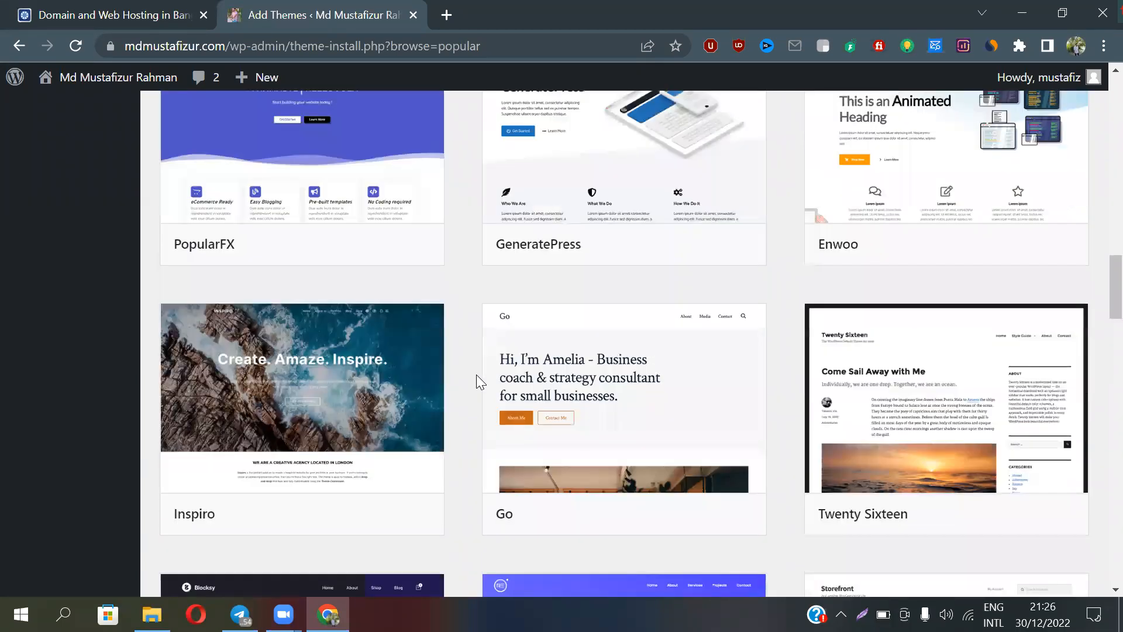
scroll(476, 375, down, 6)
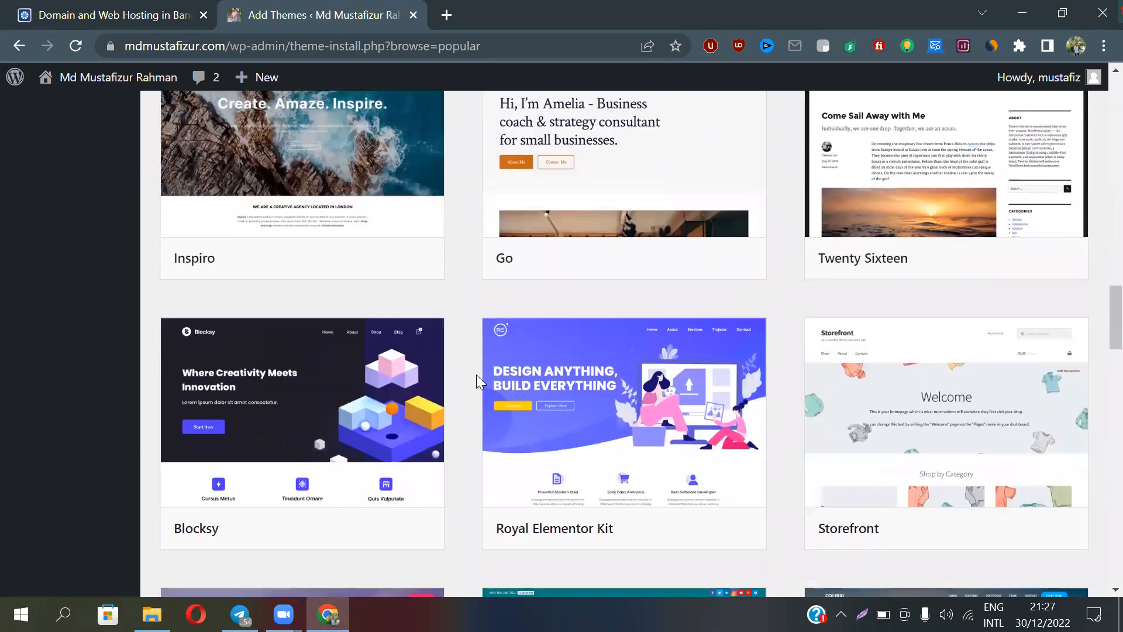
scroll(476, 375, down, 10)
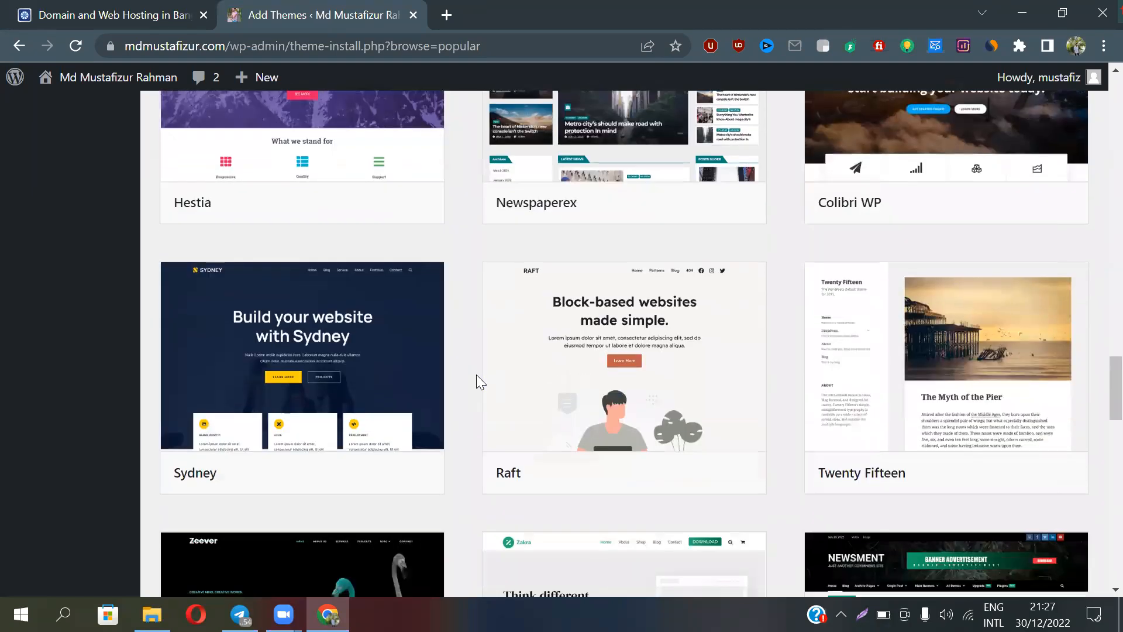
scroll(476, 375, down, 3)
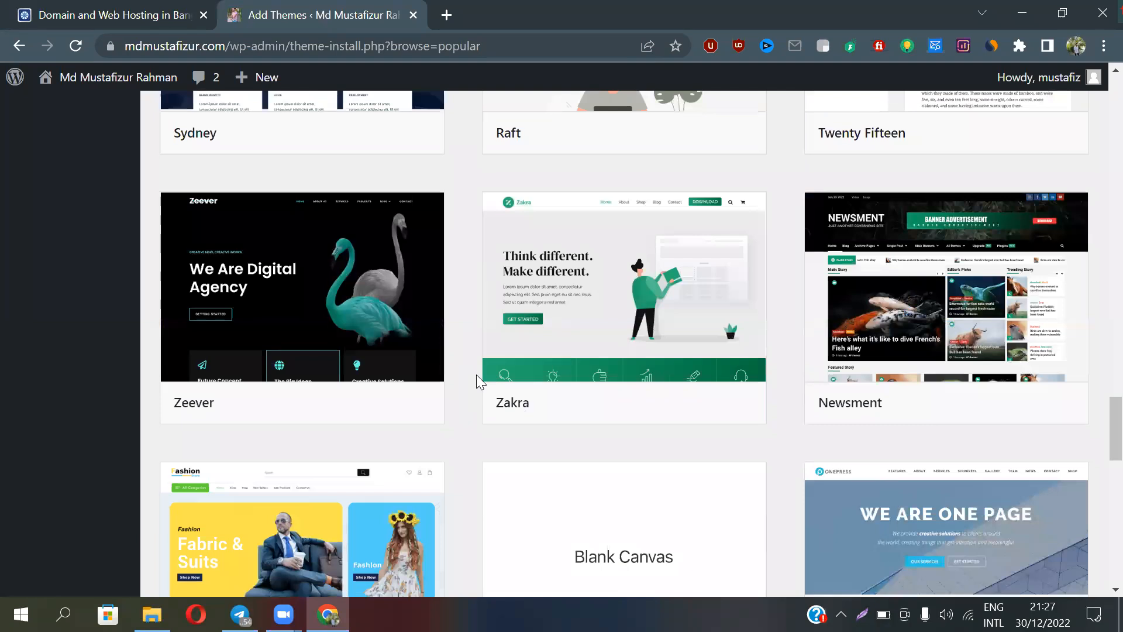
scroll(476, 374, down, 4)
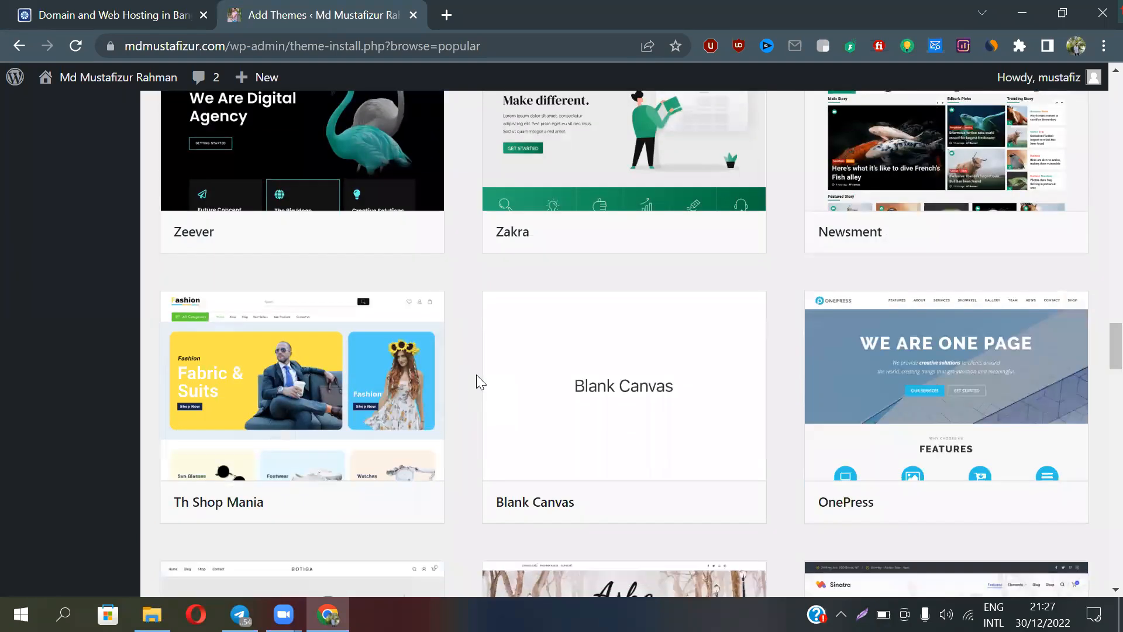
Find the Trendy News theme in the popular themes catalogue and open its details and preview
scroll(476, 374, down, 2)
scroll(480, 381, down, 2)
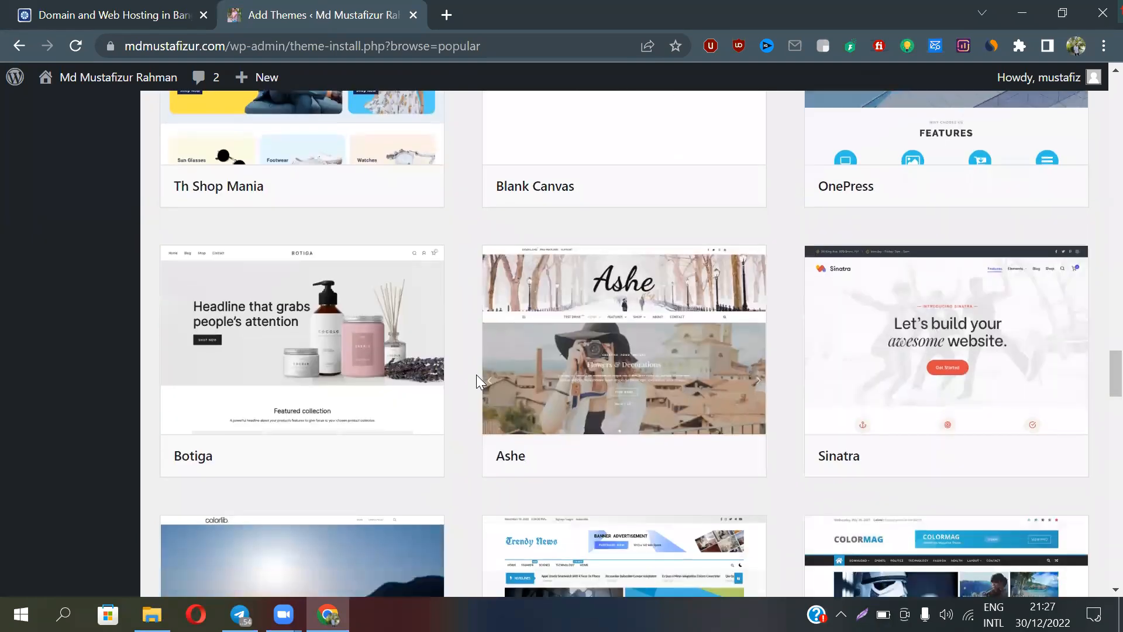
scroll(476, 375, down, 2)
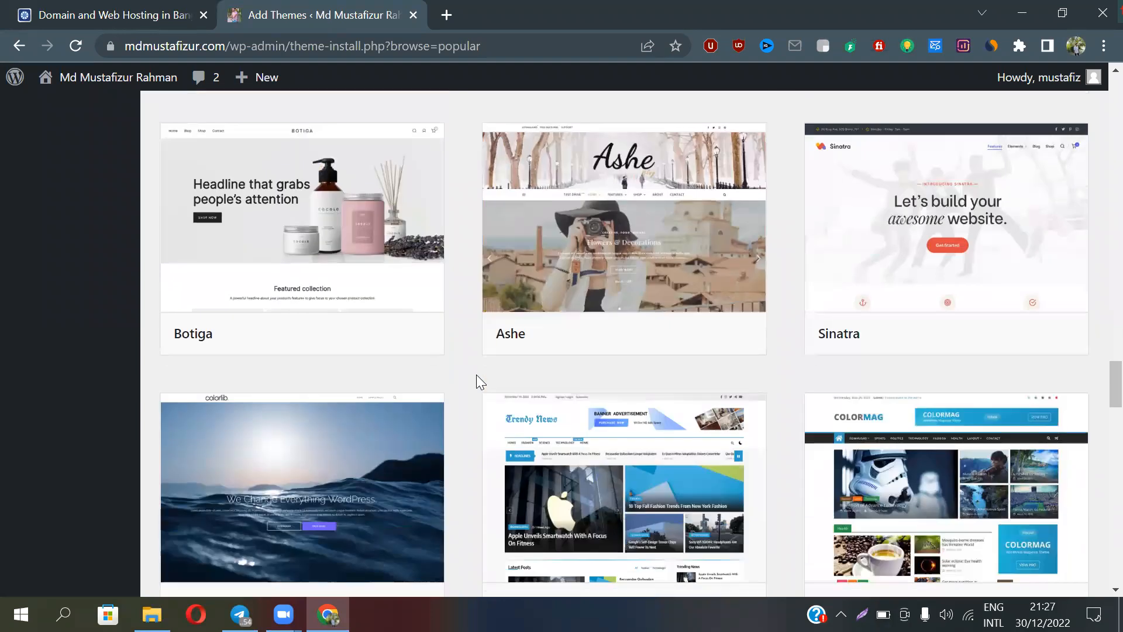
scroll(476, 374, down, 1)
scroll(476, 374, down, 1)
mouse_move(579, 404)
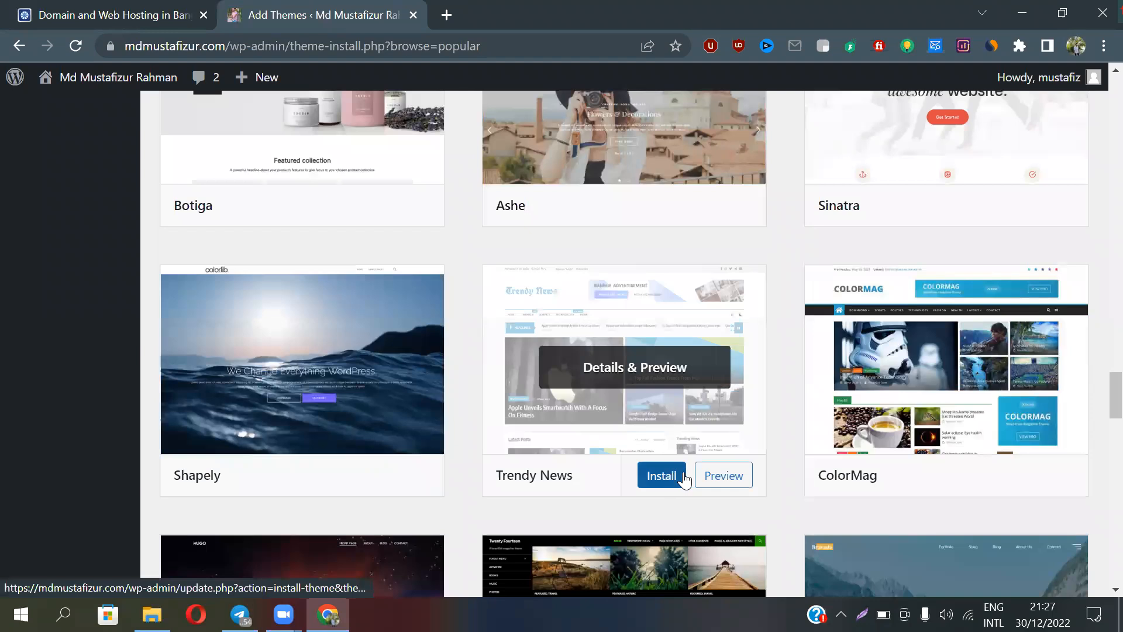
click(651, 368)
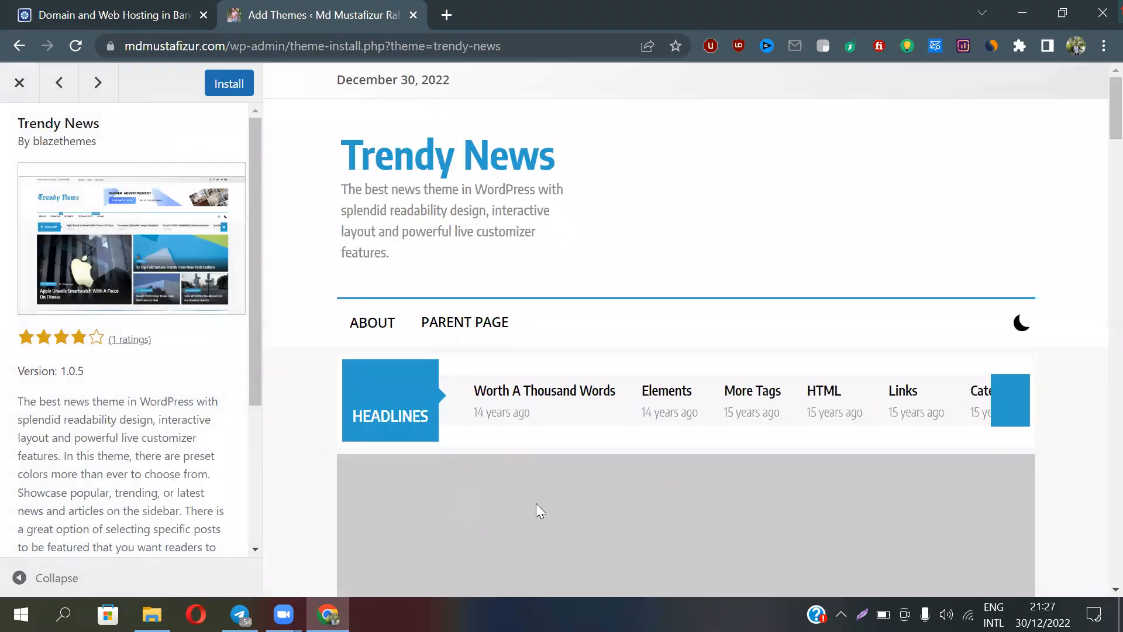
Look through the Trendy News demo page and its theme information, and return to the popular themes list
scroll(536, 503, down, 3)
scroll(536, 503, down, 5)
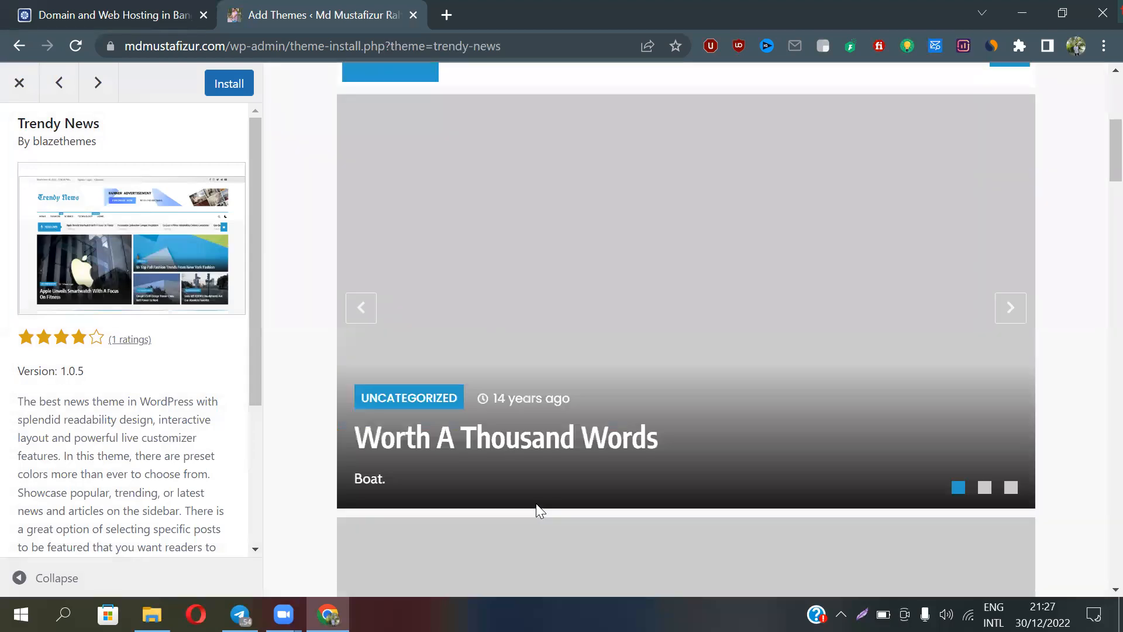
scroll(536, 503, up, 6)
scroll(536, 503, down, 8)
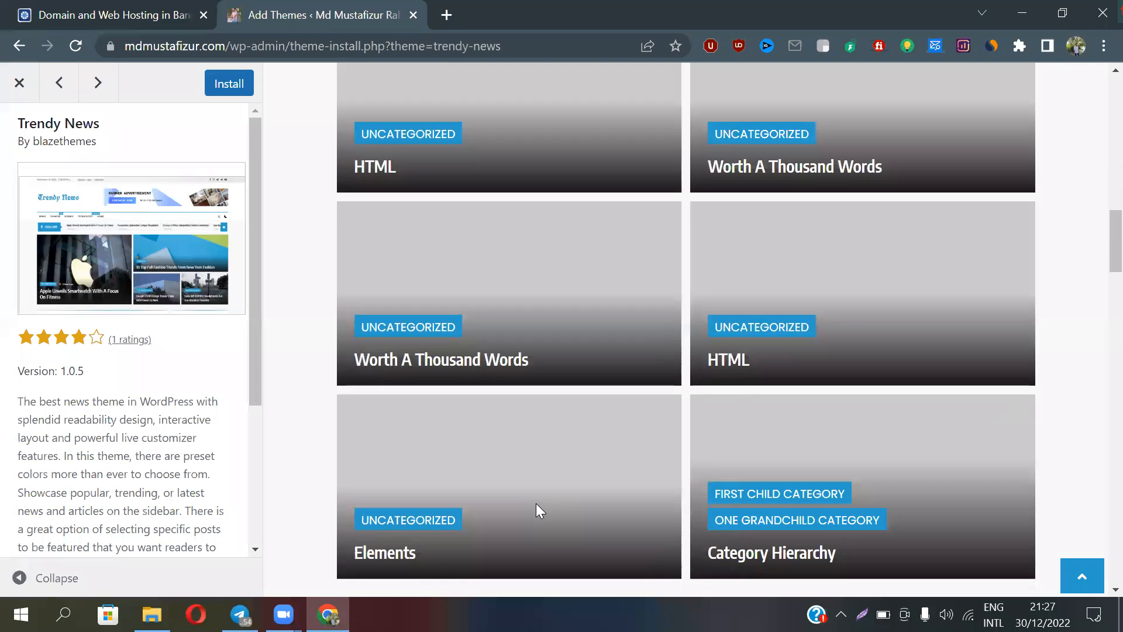
scroll(536, 503, up, 10)
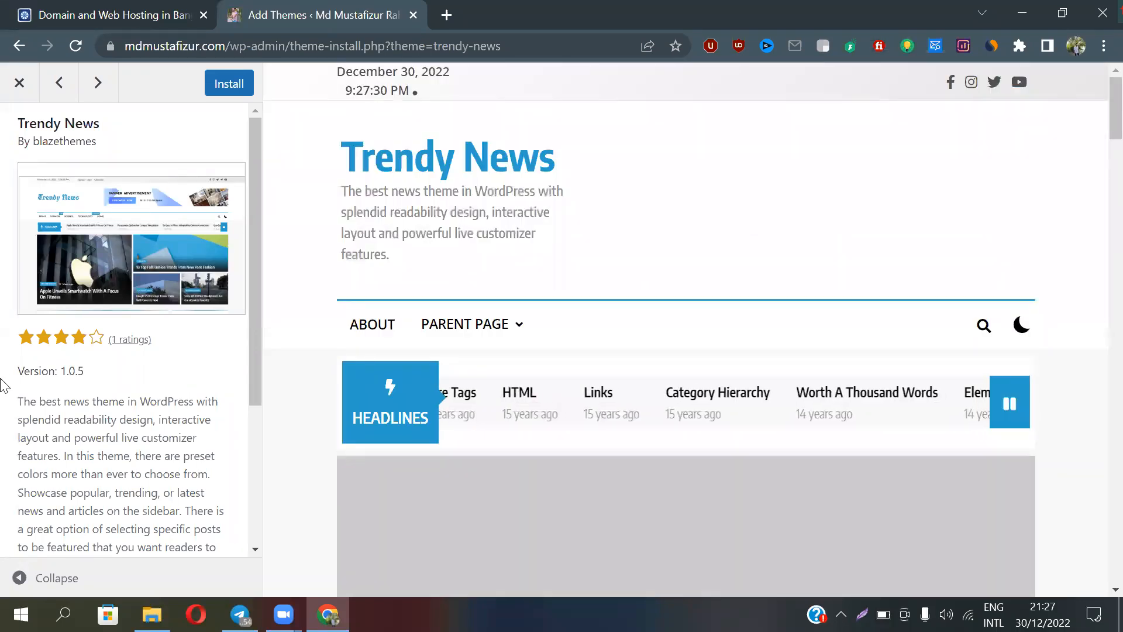
scroll(106, 433, down, 3)
scroll(105, 435, up, 3)
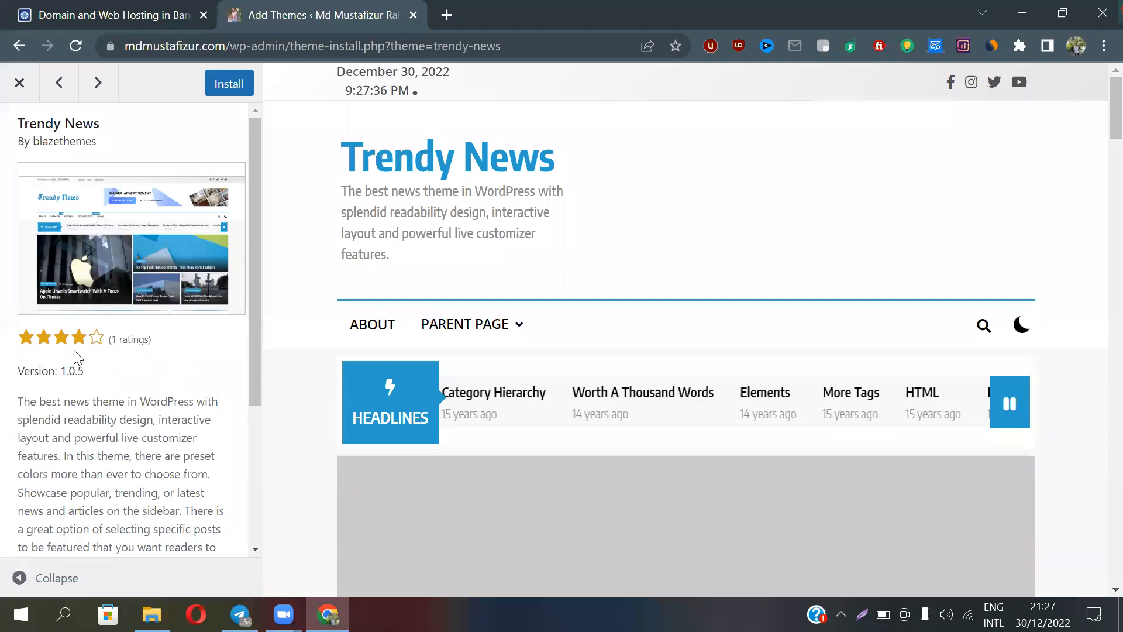
click(18, 45)
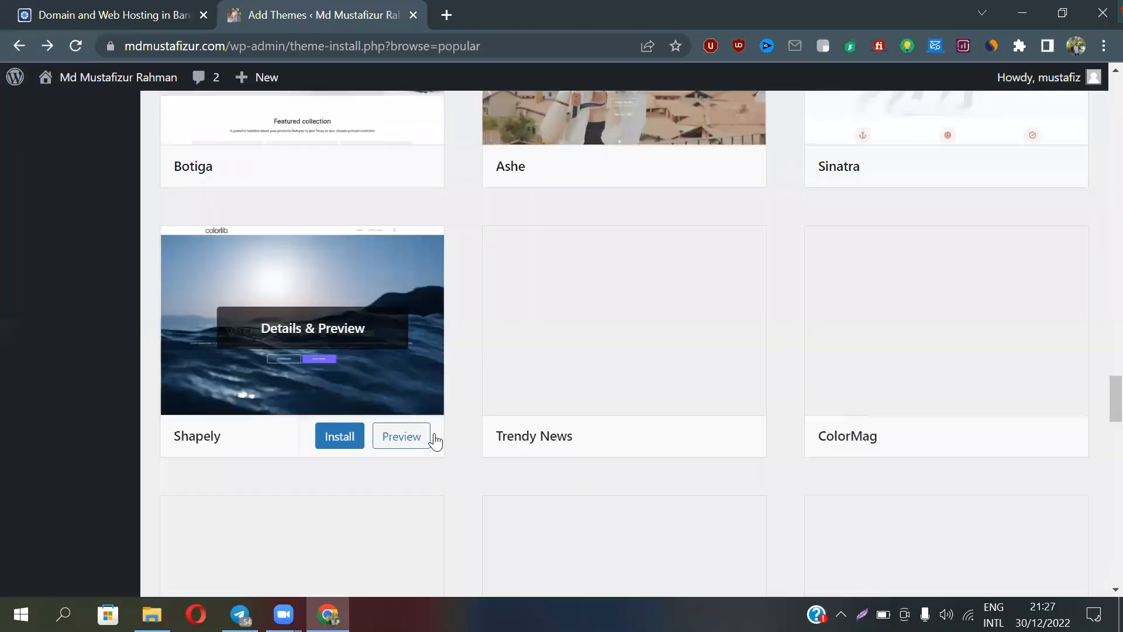
Browse the popular themes beyond Trendy News, comparing the thumbnails down to the Vantage theme
scroll(433, 440, down, 3)
scroll(434, 438, down, 2)
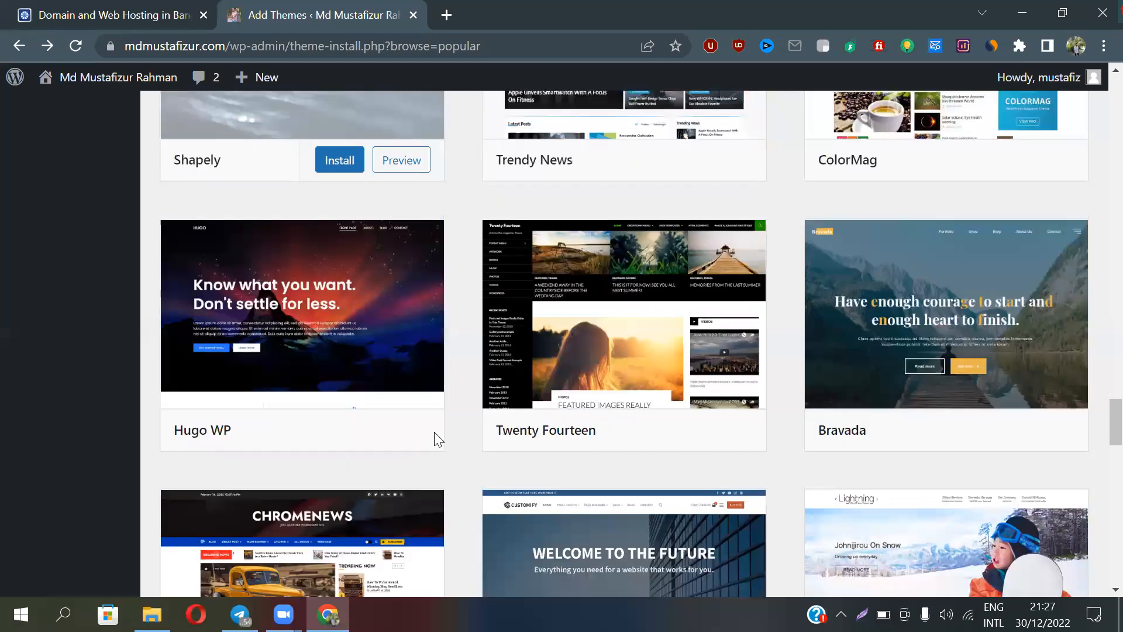
scroll(565, 290, up, 1)
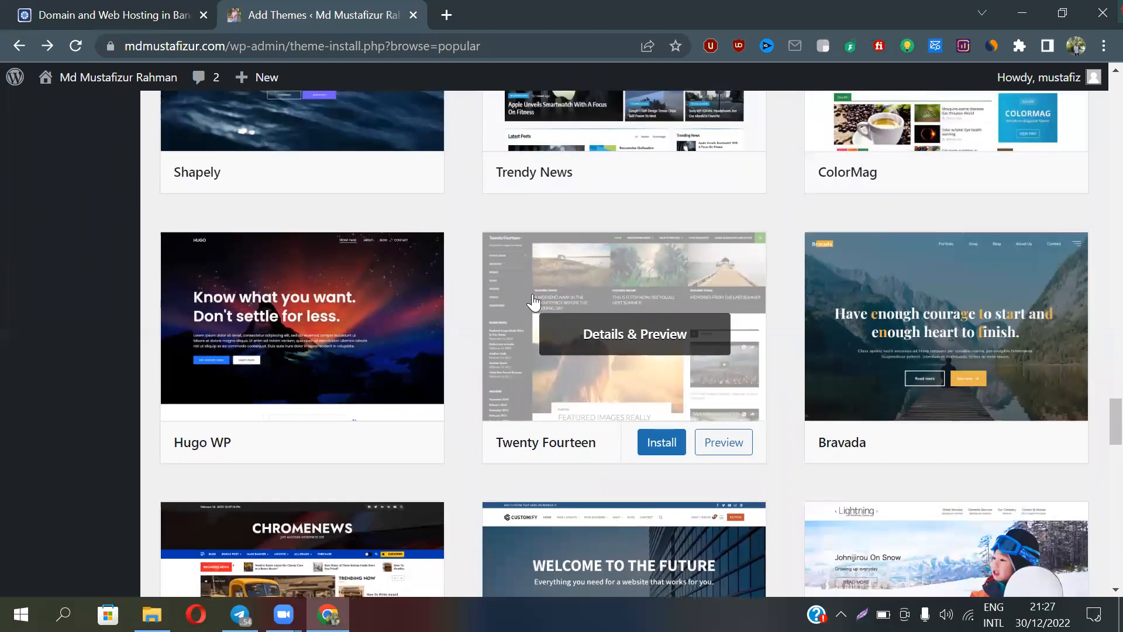
scroll(635, 440, down, 3)
scroll(634, 437, down, 1)
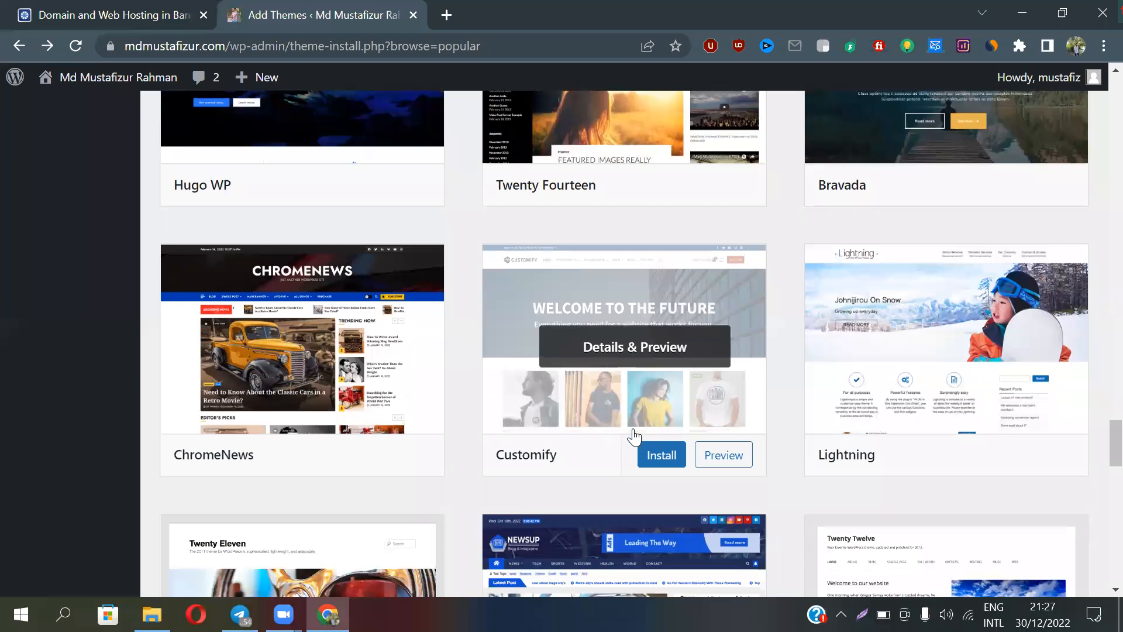
scroll(634, 437, down, 1)
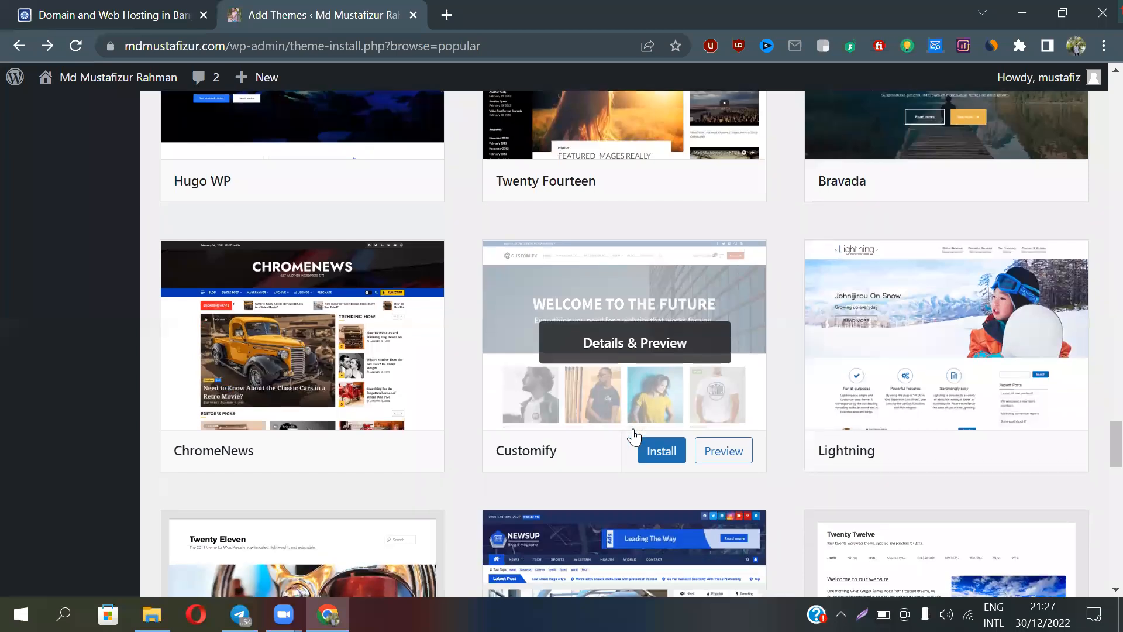
scroll(633, 435, down, 8)
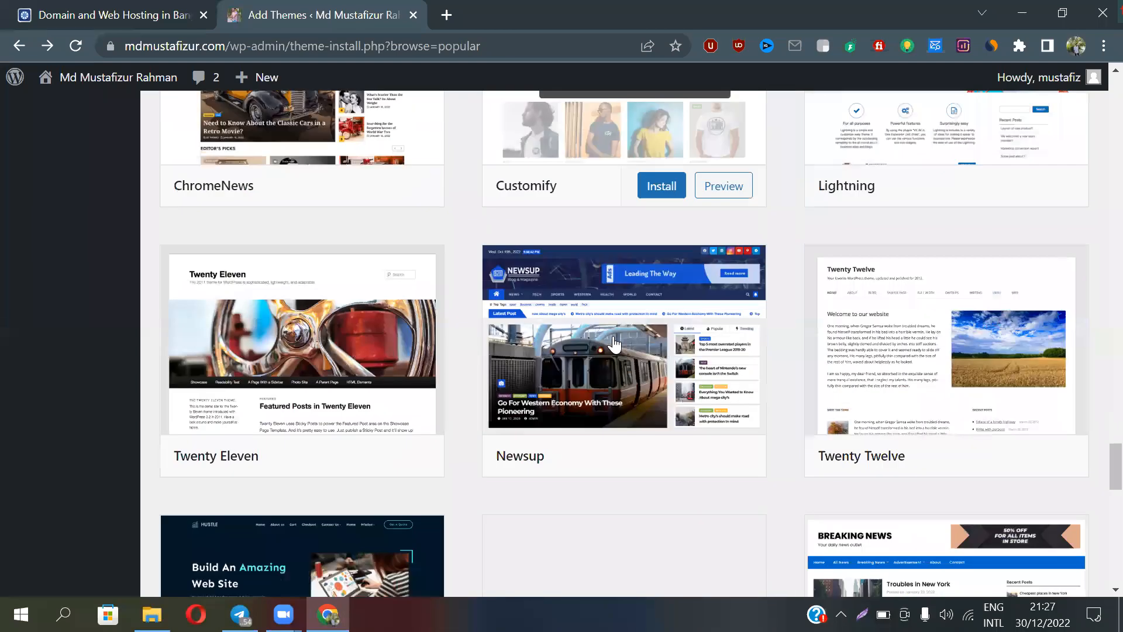
scroll(614, 345, down, 5)
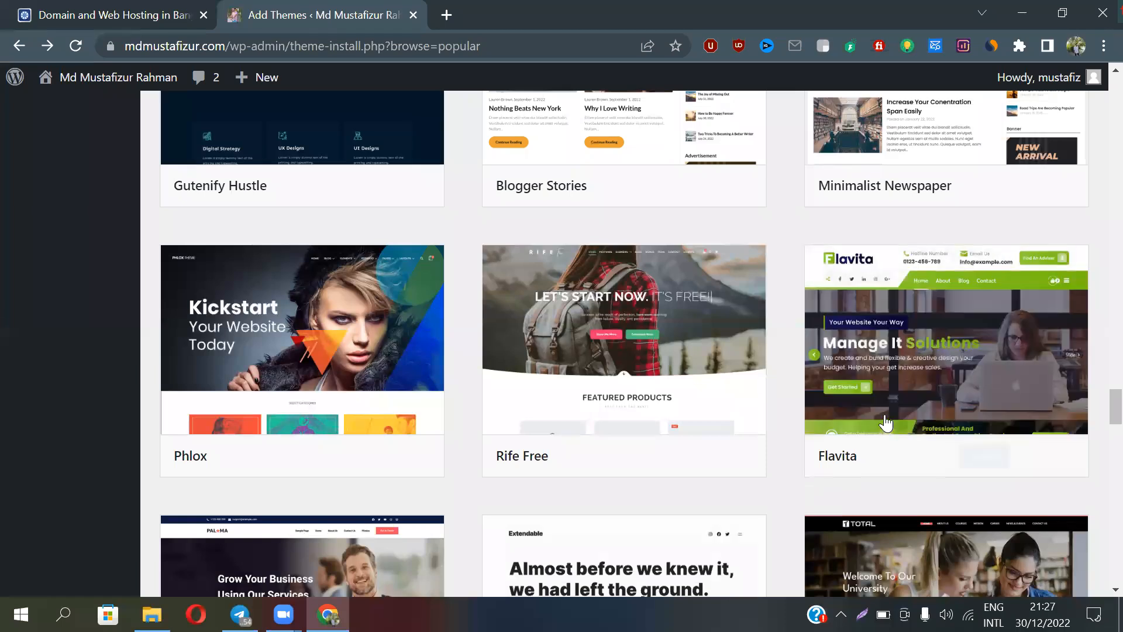
scroll(782, 464, down, 3)
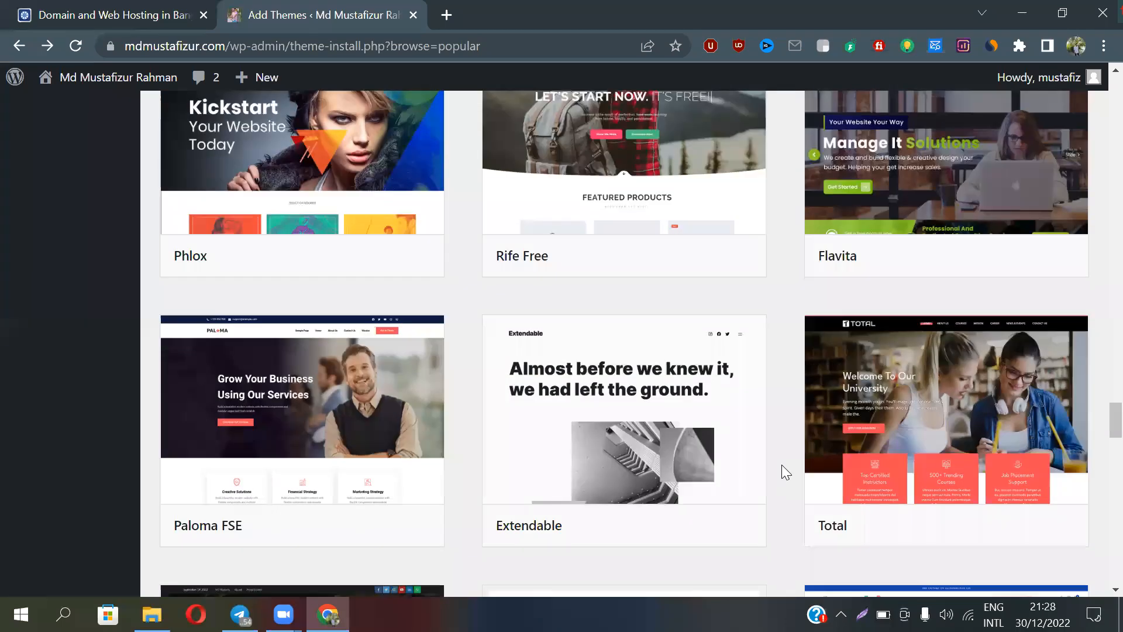
scroll(781, 465, down, 7)
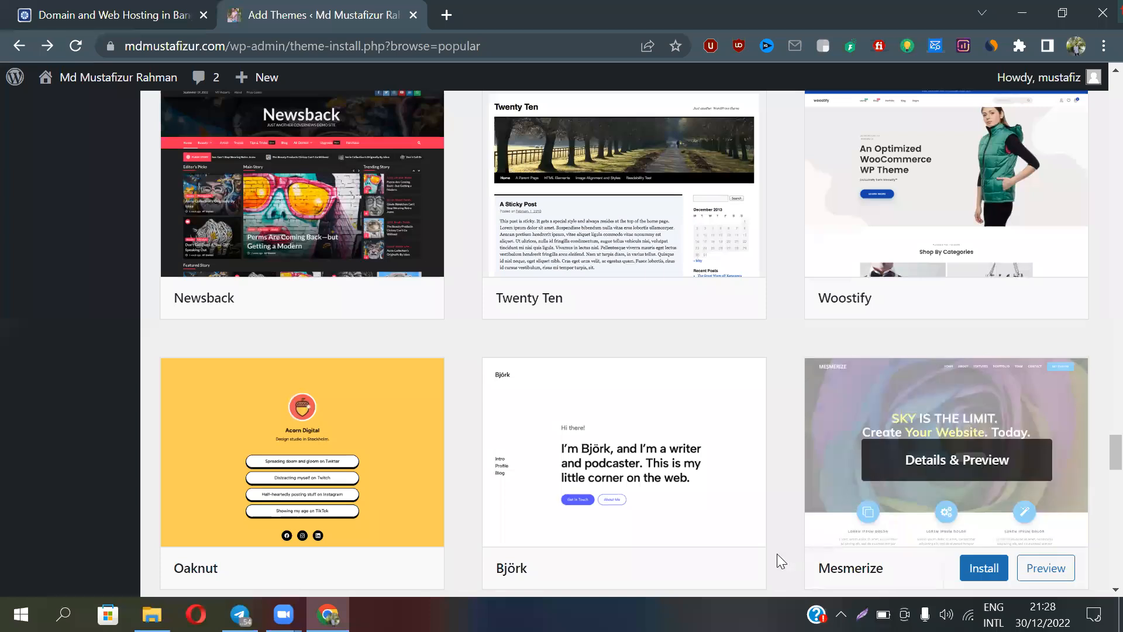
mouse_move(715, 547)
scroll(715, 547, down, 4)
scroll(715, 547, down, 5)
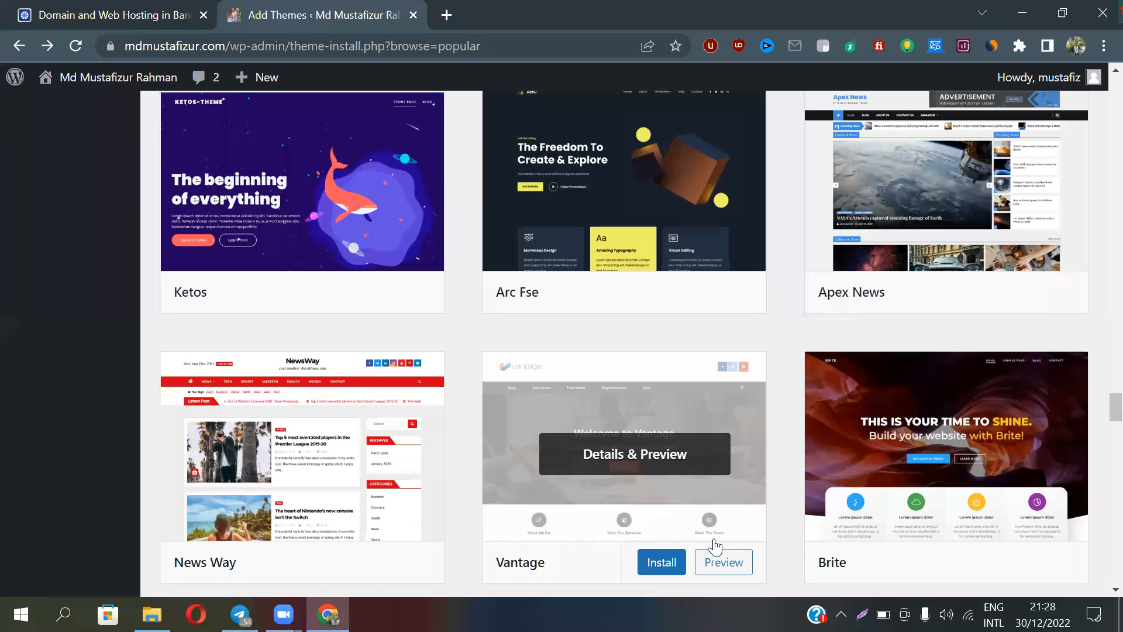
scroll(464, 377, down, 1)
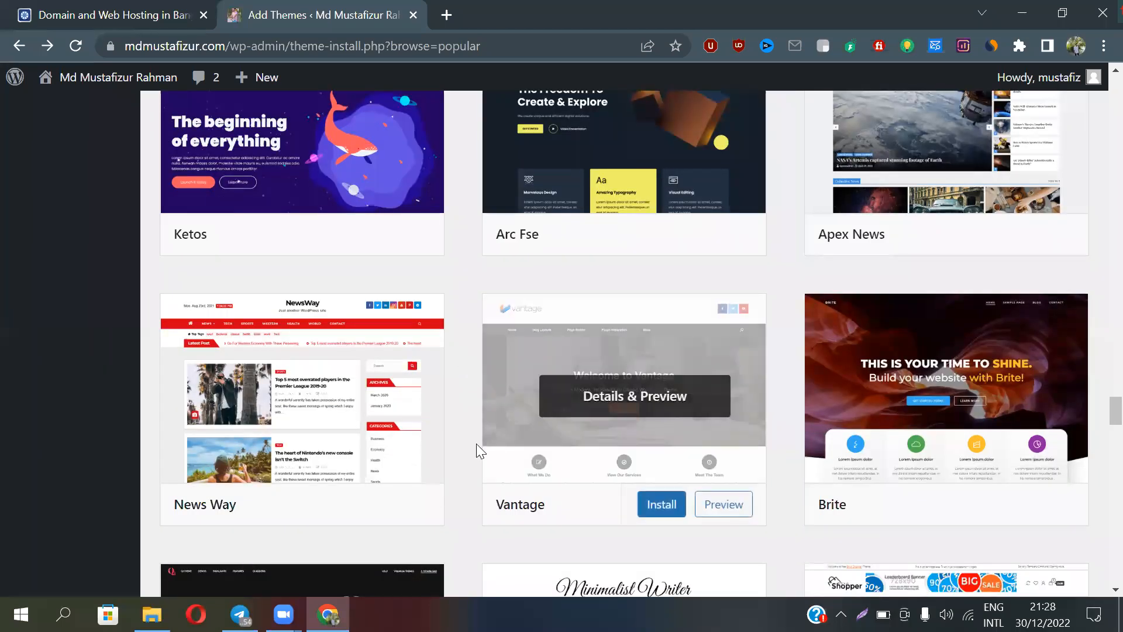
Preview the Vantage theme, examine its demo page down to the footer, and return to the popular themes list
mouse_move(651, 348)
click(623, 397)
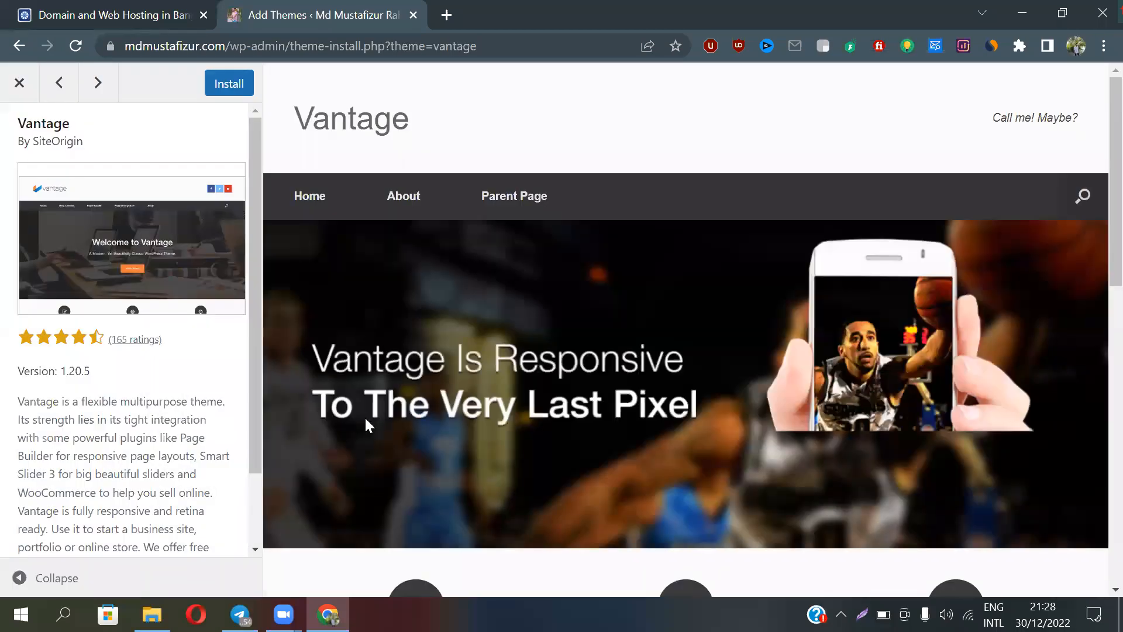
scroll(466, 421, down, 2)
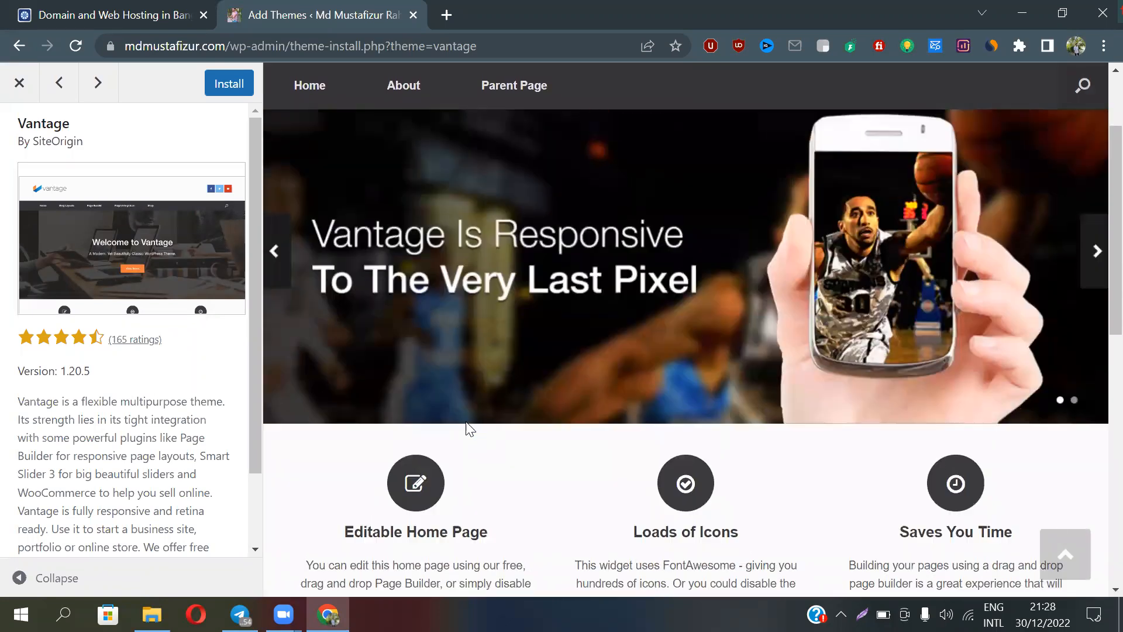
scroll(466, 421, up, 2)
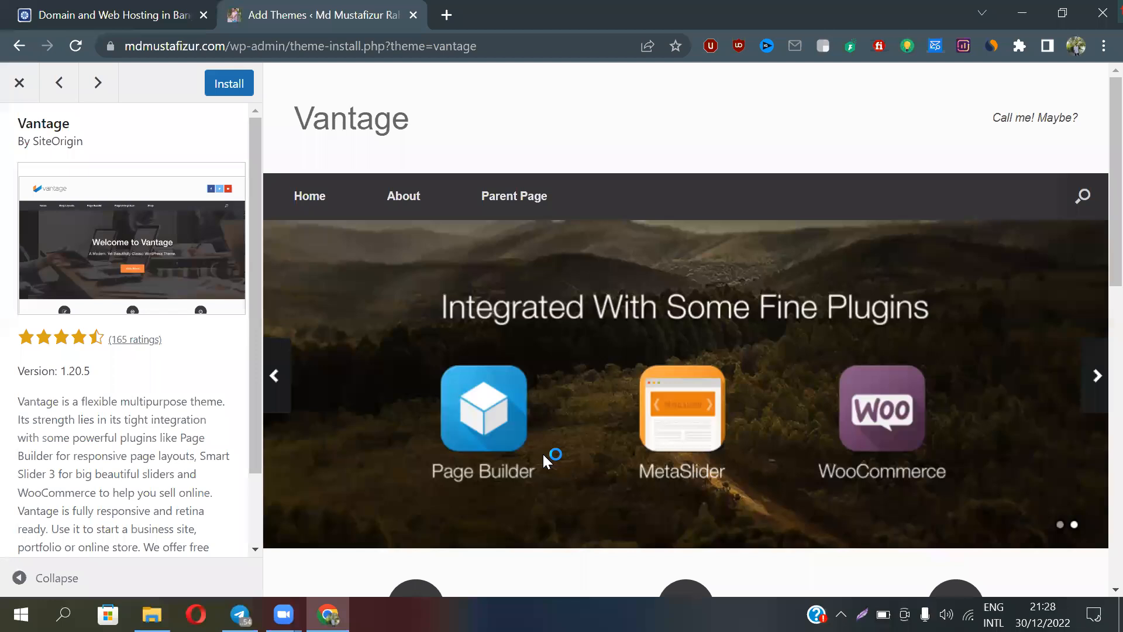
scroll(543, 452, down, 3)
scroll(544, 455, down, 3)
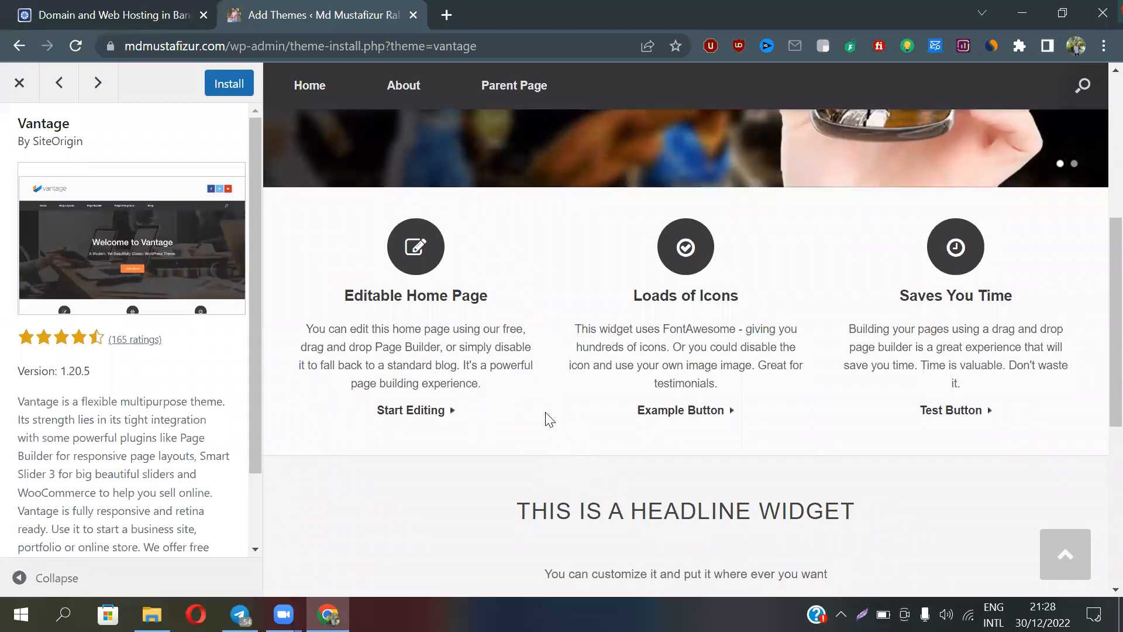
scroll(545, 419, down, 6)
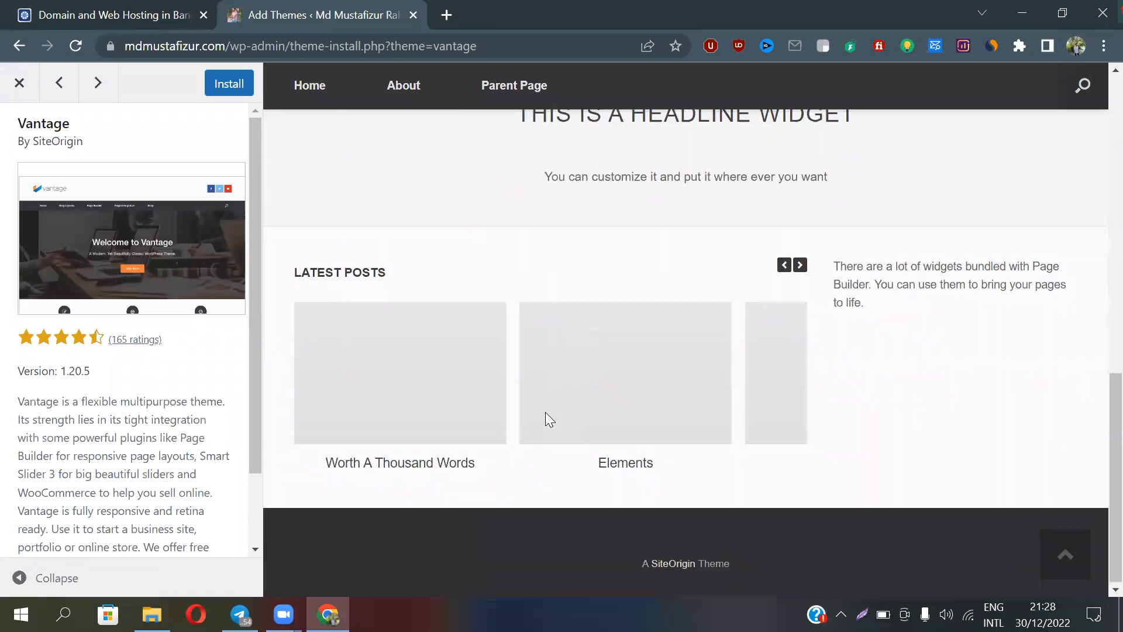
scroll(545, 412, up, 10)
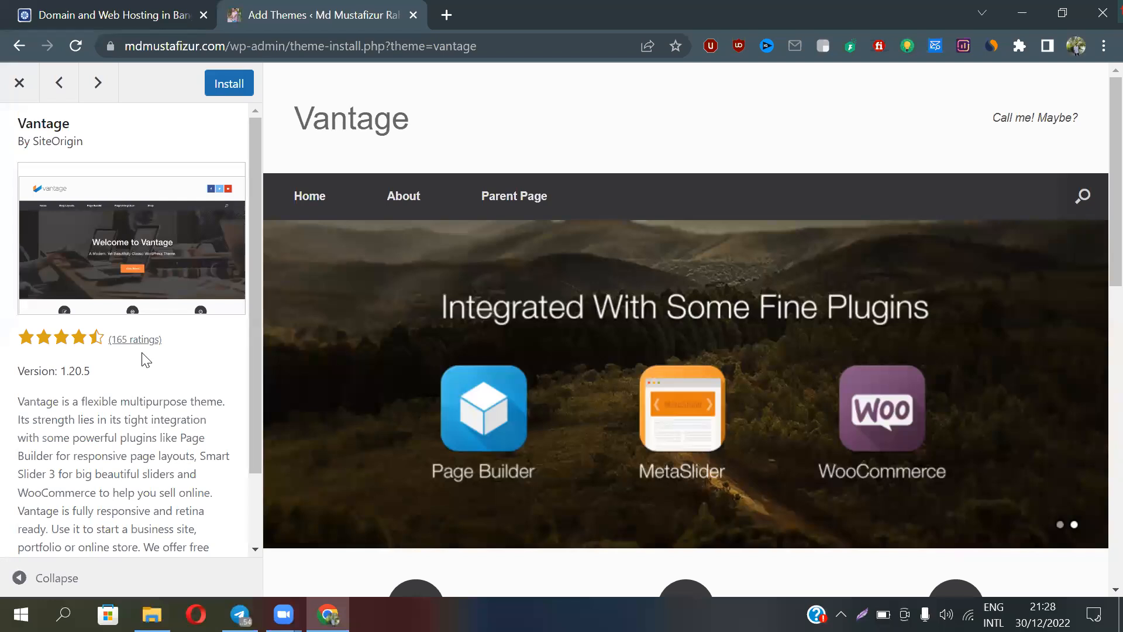
click(20, 47)
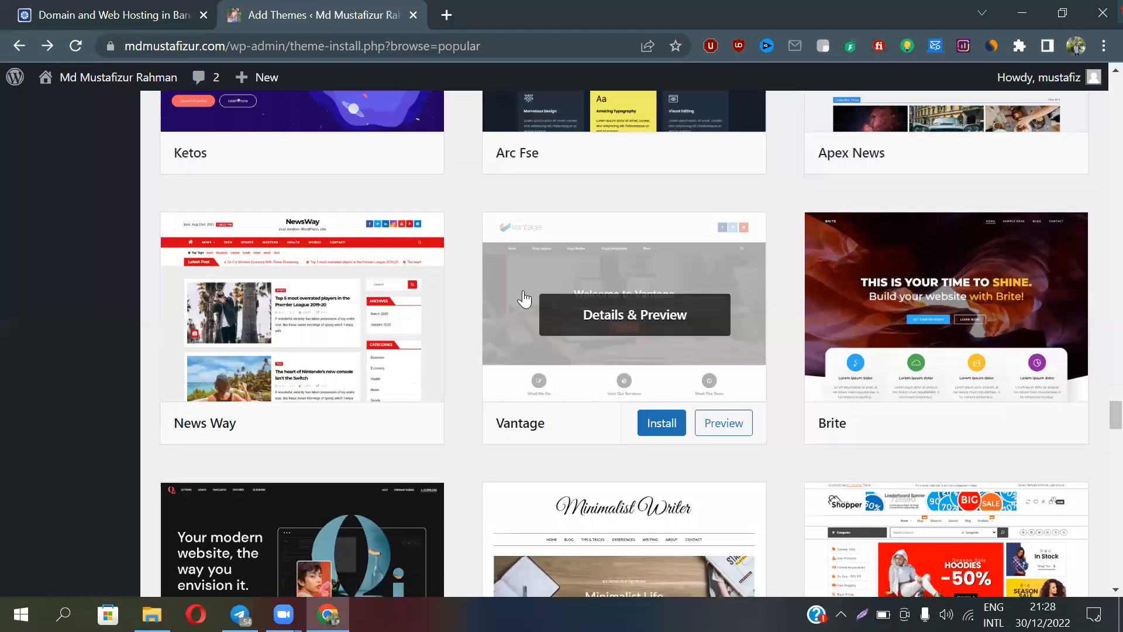
Compare the theme thumbnails following Vantage in the catalogue, including Minimalist Writer, Intrace and BlockMag
scroll(523, 297, down, 2)
scroll(585, 351, up, 1)
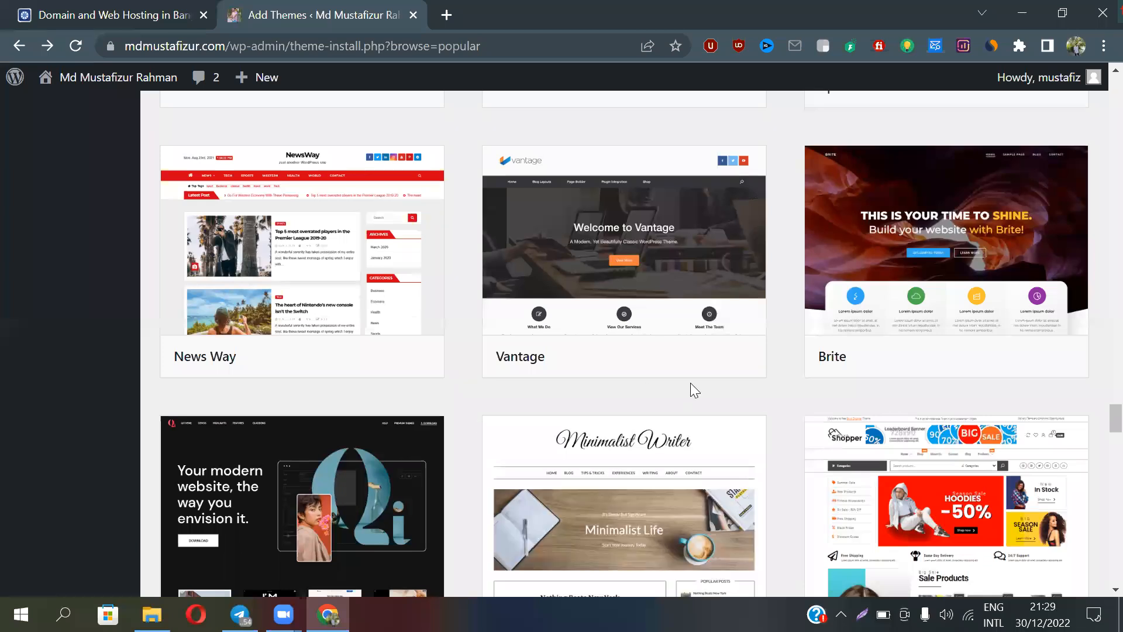
scroll(690, 382, down, 1)
scroll(760, 327, up, 2)
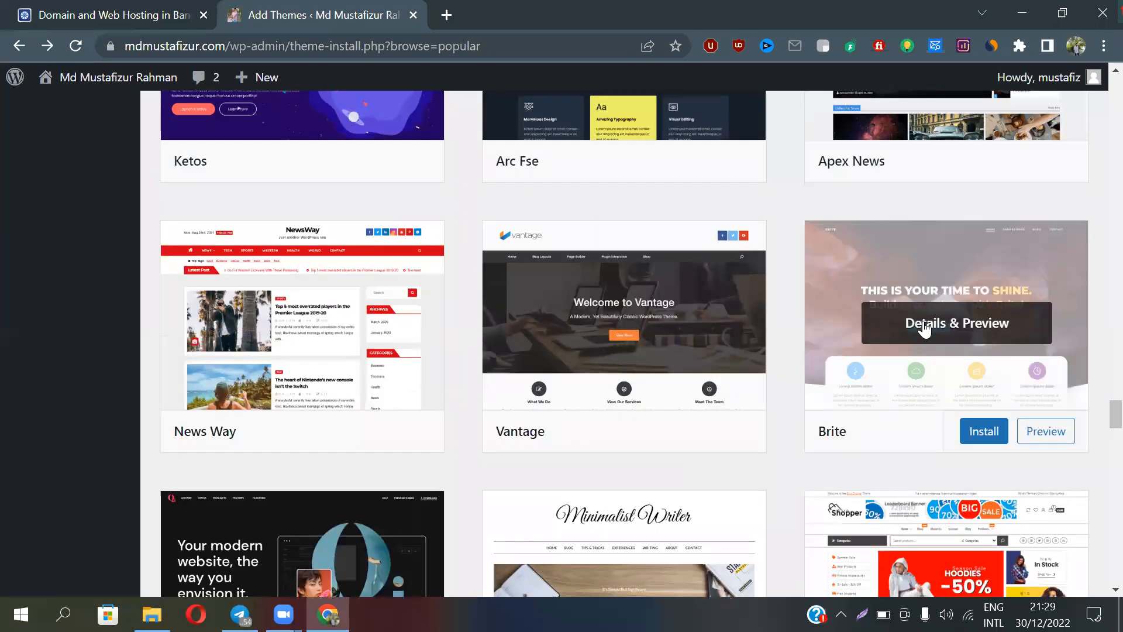
scroll(716, 393, down, 3)
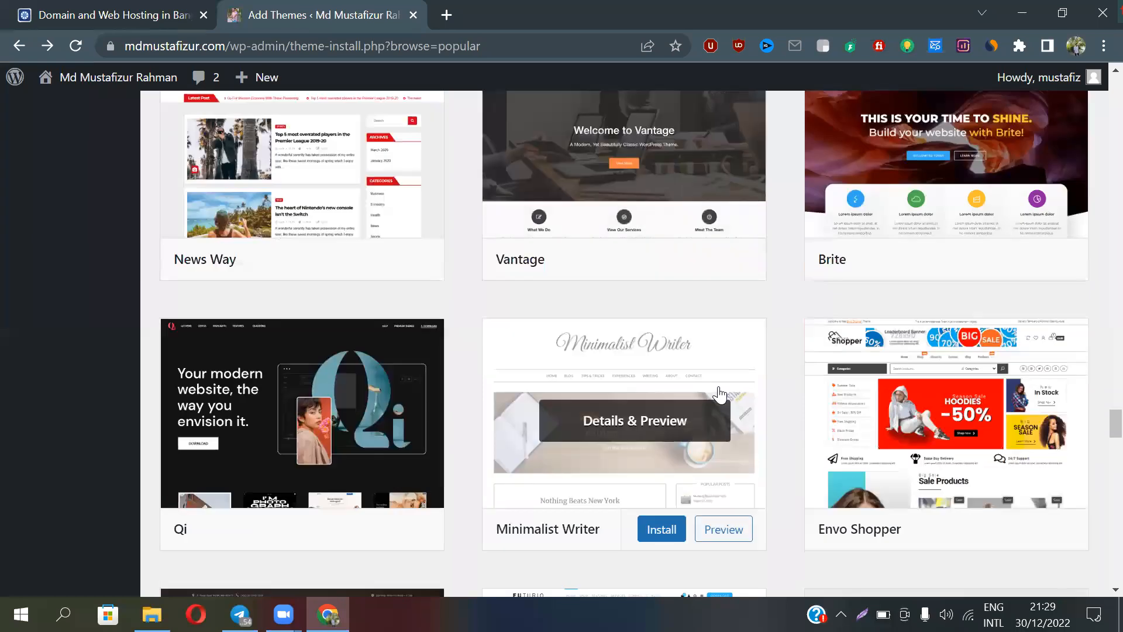
scroll(720, 395, down, 2)
scroll(644, 380, down, 1)
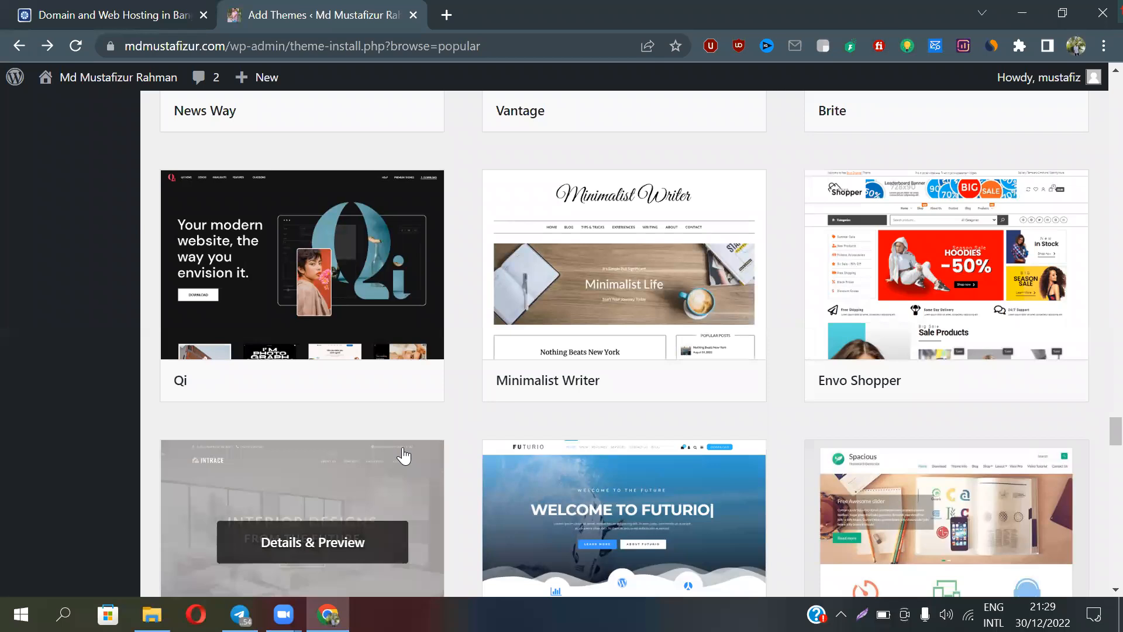
mouse_move(515, 268)
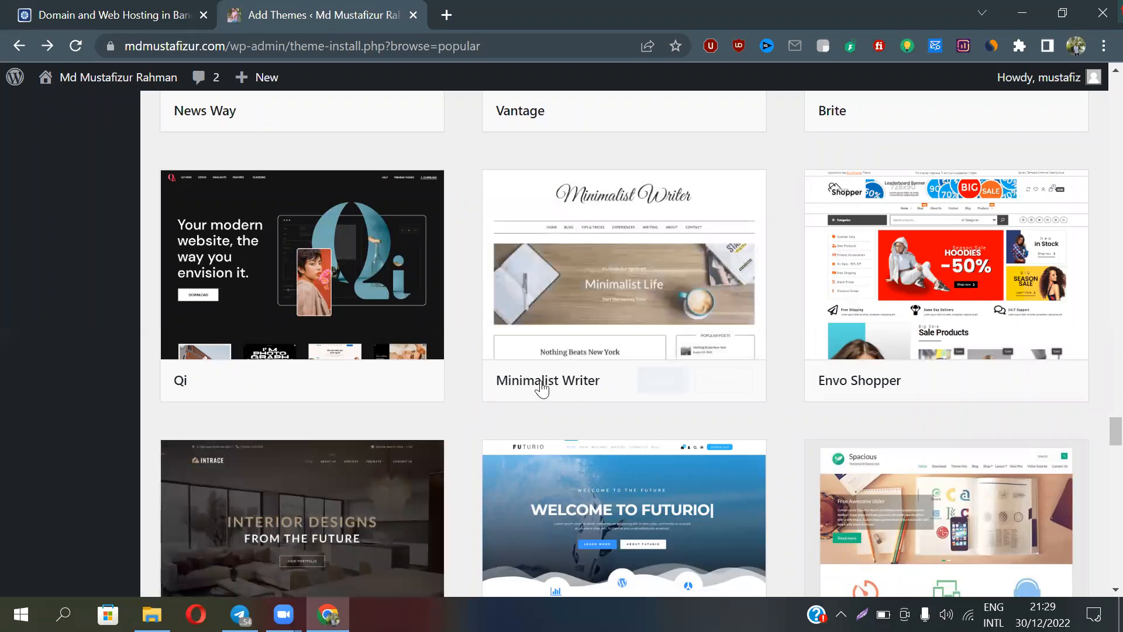
scroll(541, 404, down, 3)
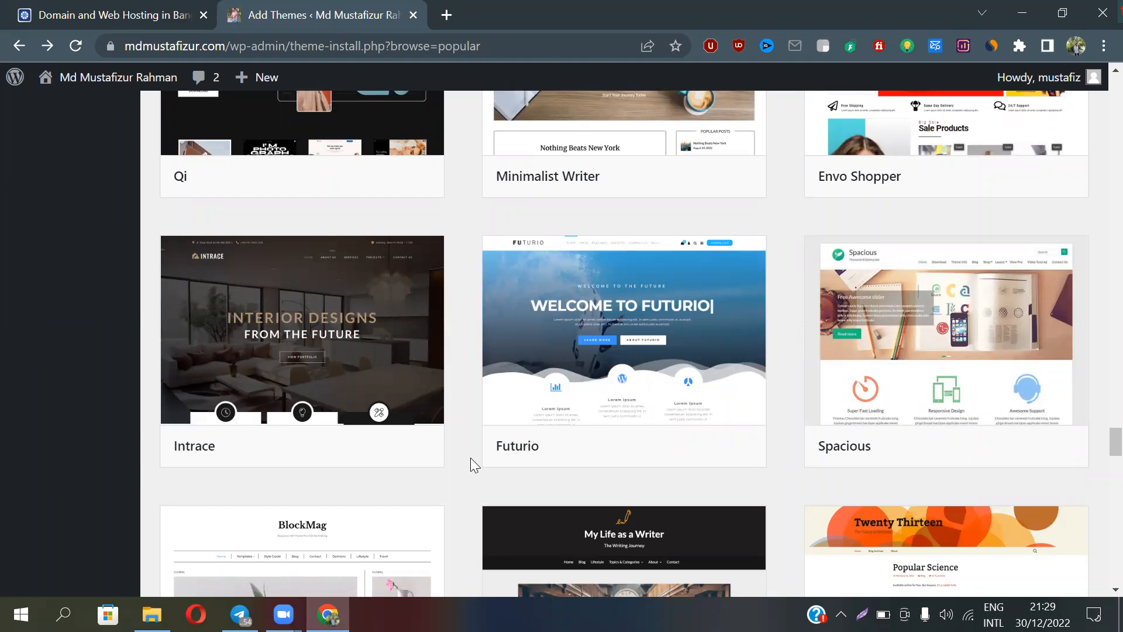
mouse_move(345, 403)
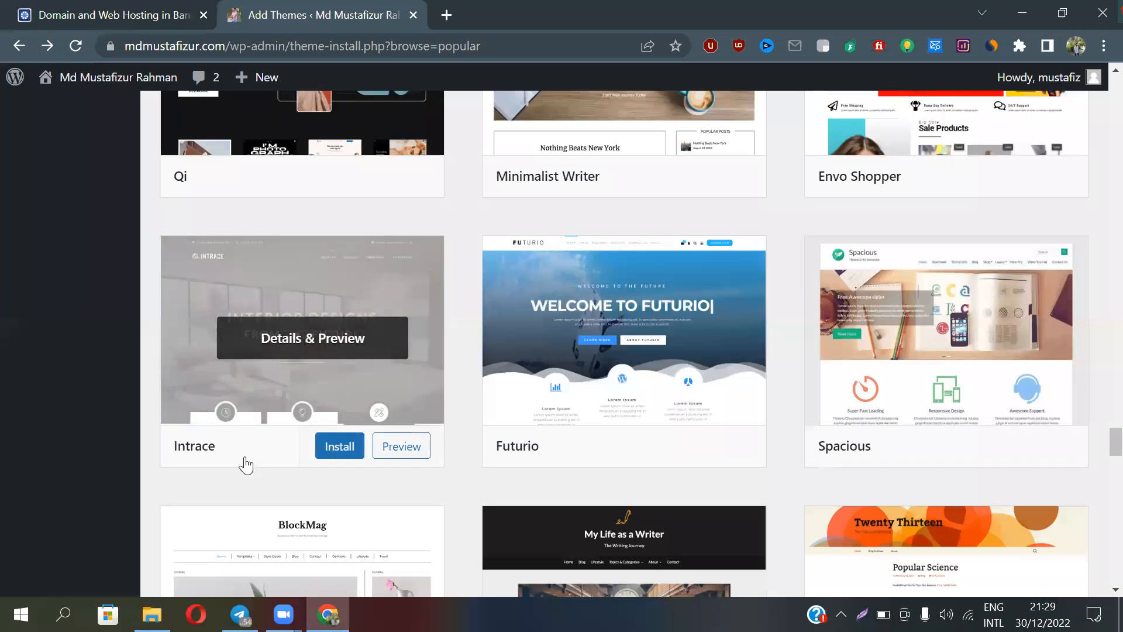
mouse_move(691, 432)
scroll(692, 433, down, 5)
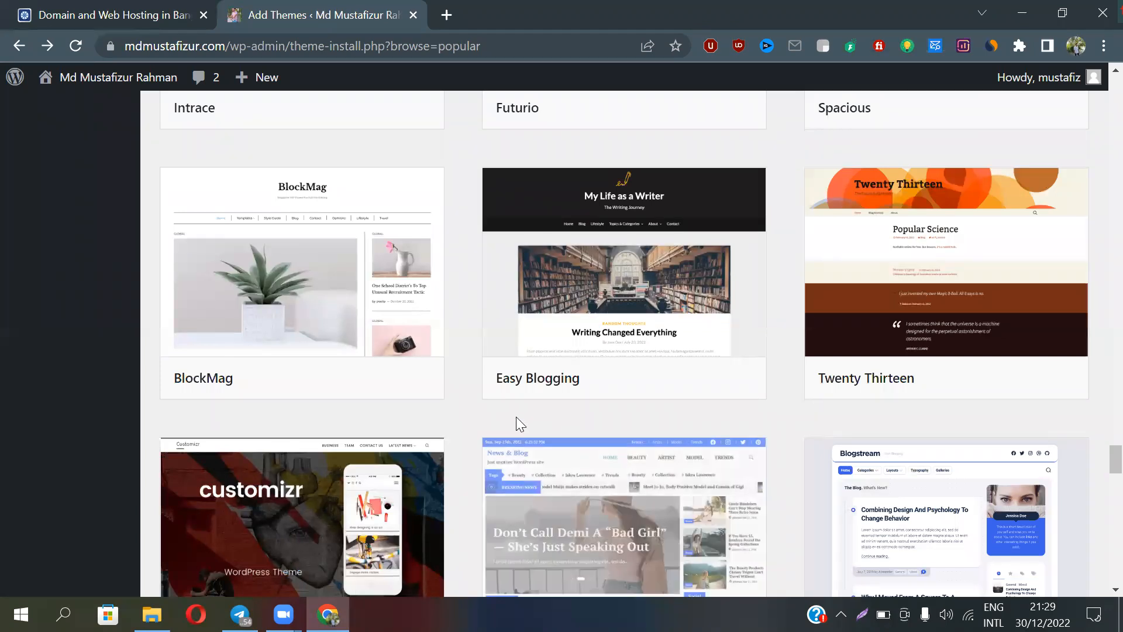
mouse_move(421, 399)
scroll(422, 404, down, 1)
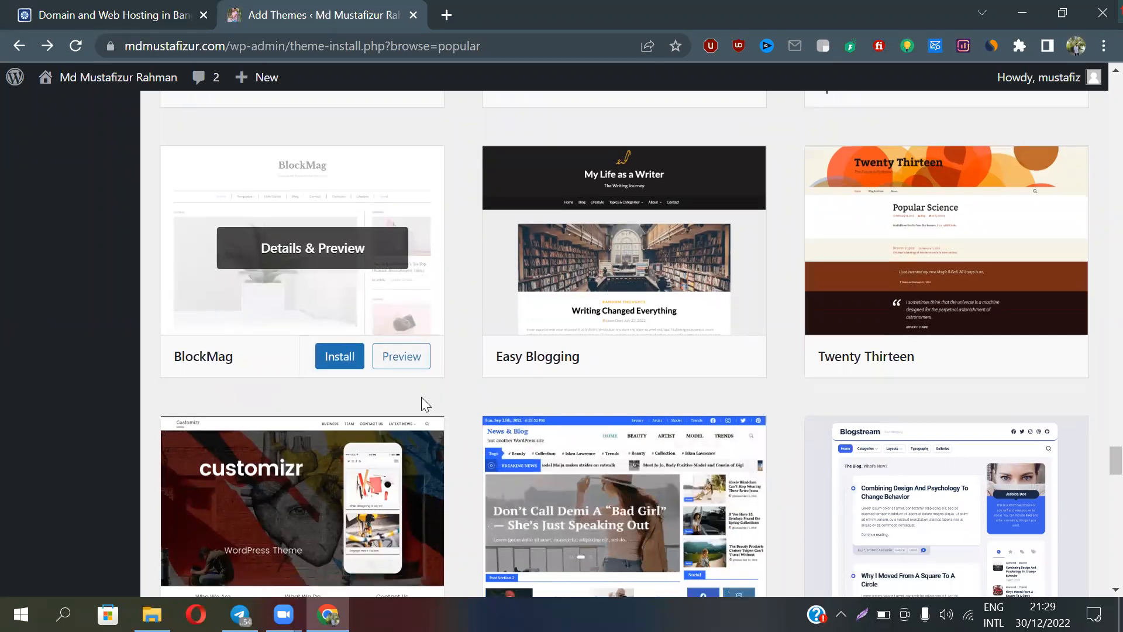
Preview the BlockMag theme, look through its demo page including the Latest News section, and return to the popular themes list
click(314, 250)
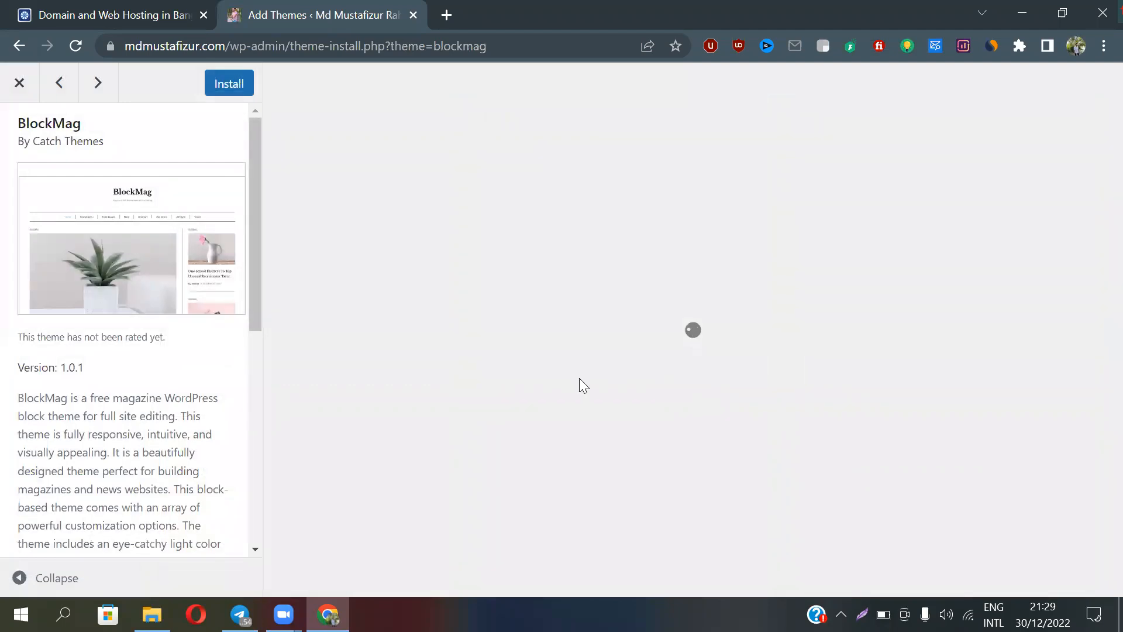
scroll(534, 395, down, 2)
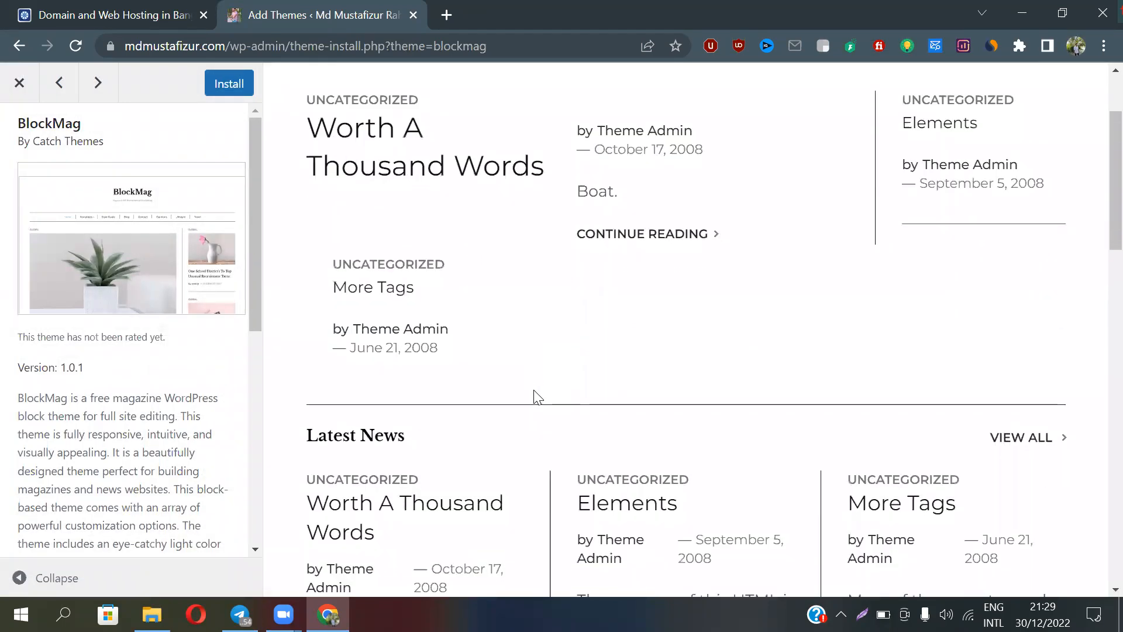
scroll(534, 396, down, 5)
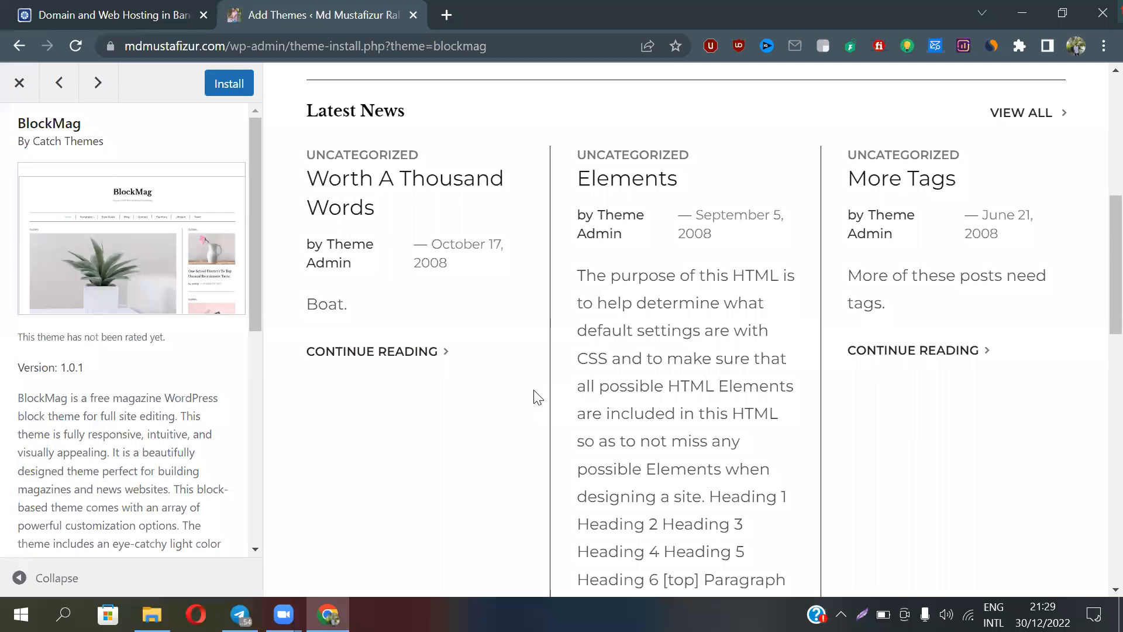
scroll(534, 396, up, 6)
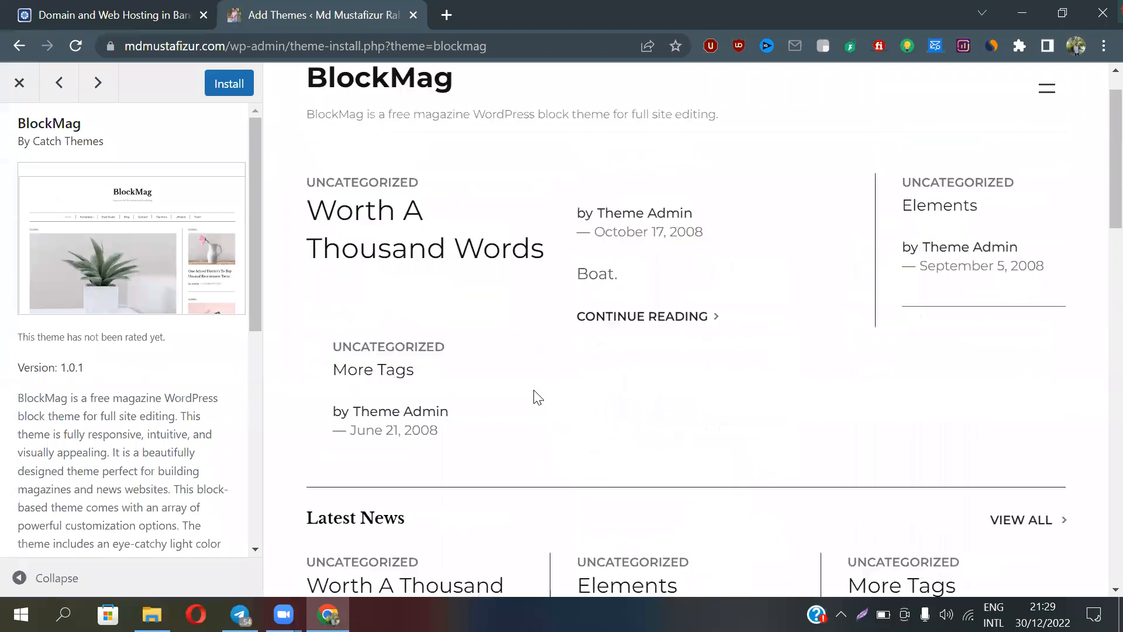
click(20, 45)
Compare the popular theme thumbnails after BlockMag, from Customizr through Crio and Consulting to Max News and Calliope
scroll(363, 329, down, 4)
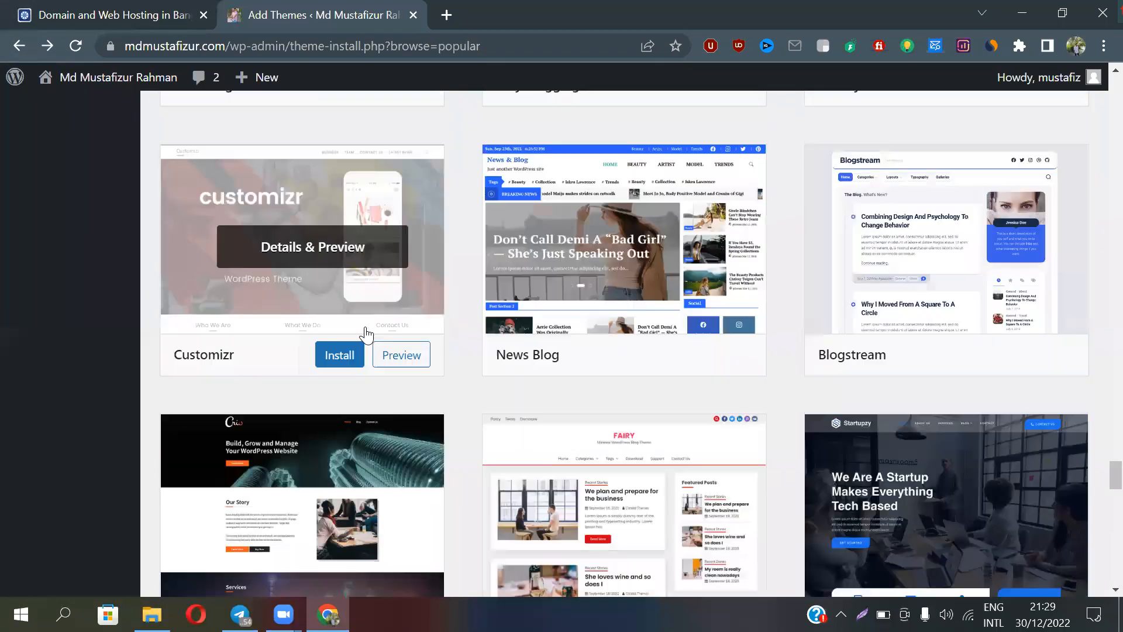
scroll(367, 335, down, 5)
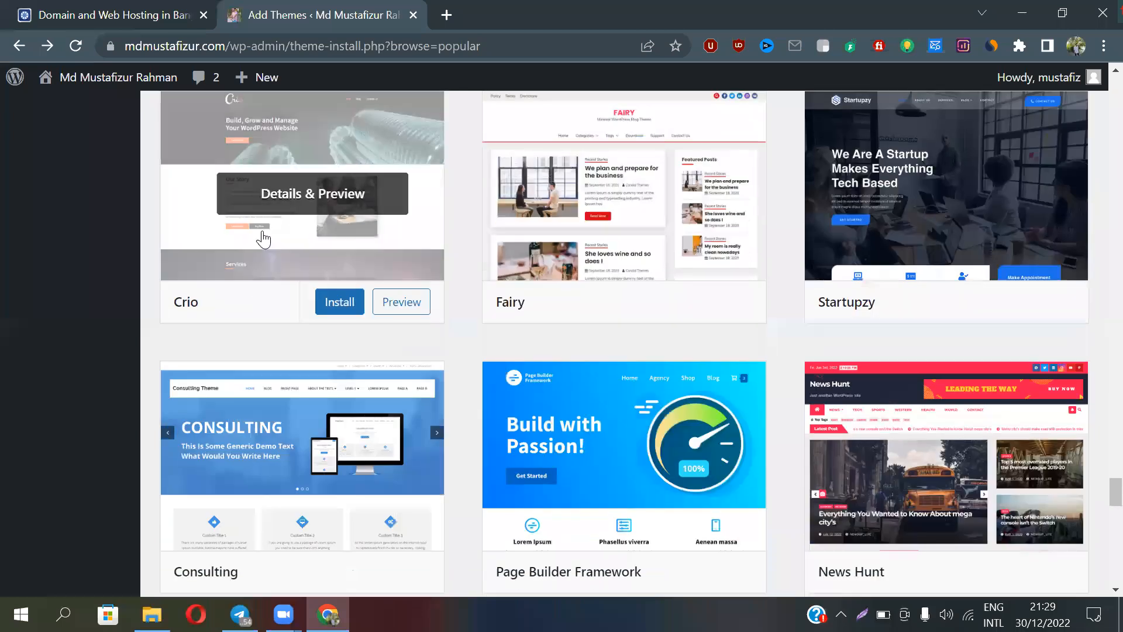
scroll(263, 239, up, 2)
scroll(263, 238, down, 5)
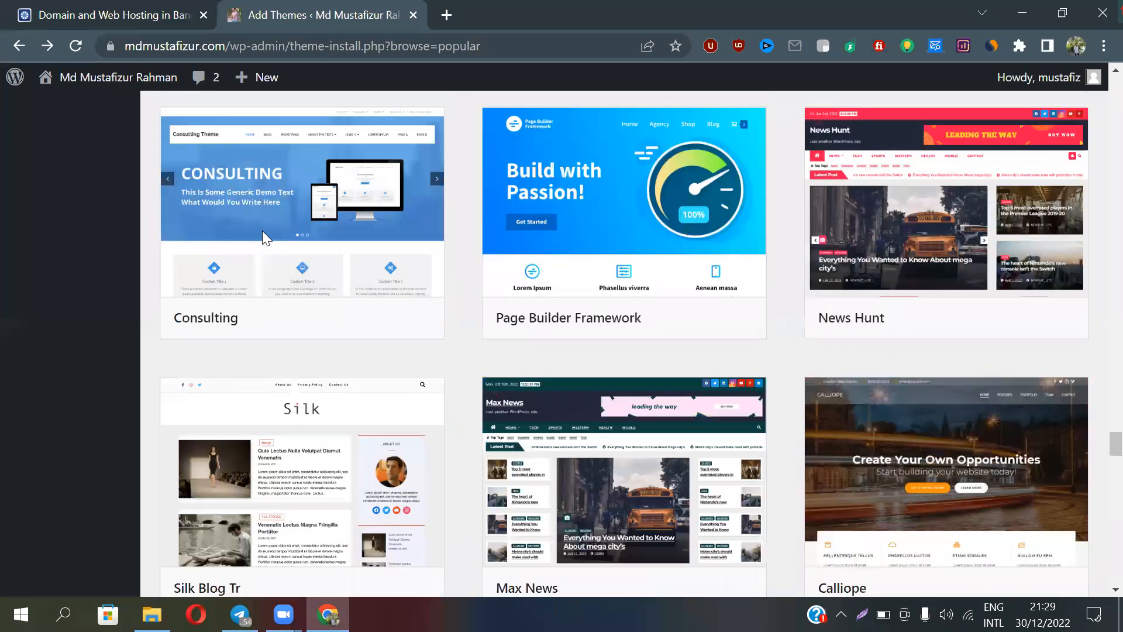
scroll(262, 234, down, 1)
scroll(263, 239, up, 2)
scroll(262, 238, up, 1)
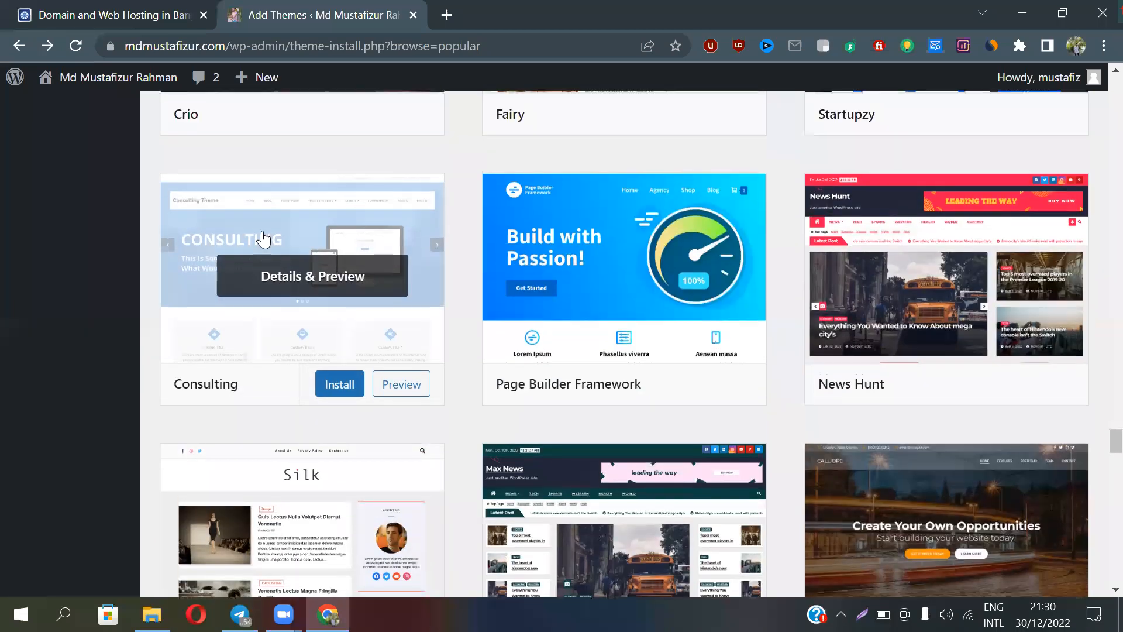
Preview the activated Gutenify FSE theme from the start of the popular list and examine its demo header and hero banner
scroll(262, 239, down, 15)
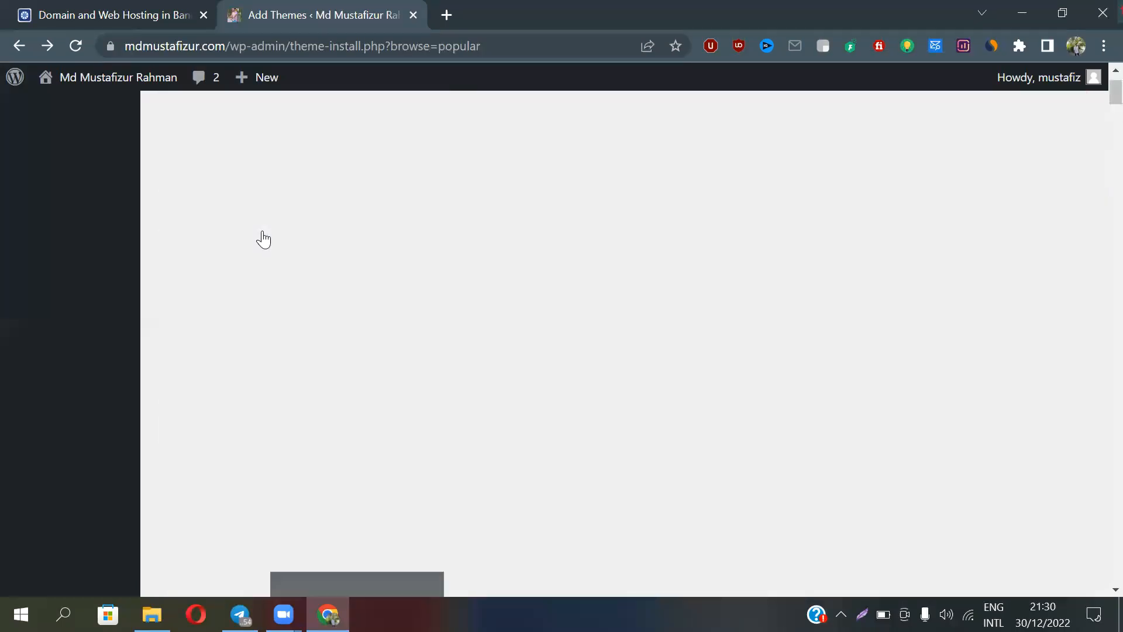
scroll(263, 232, down, 4)
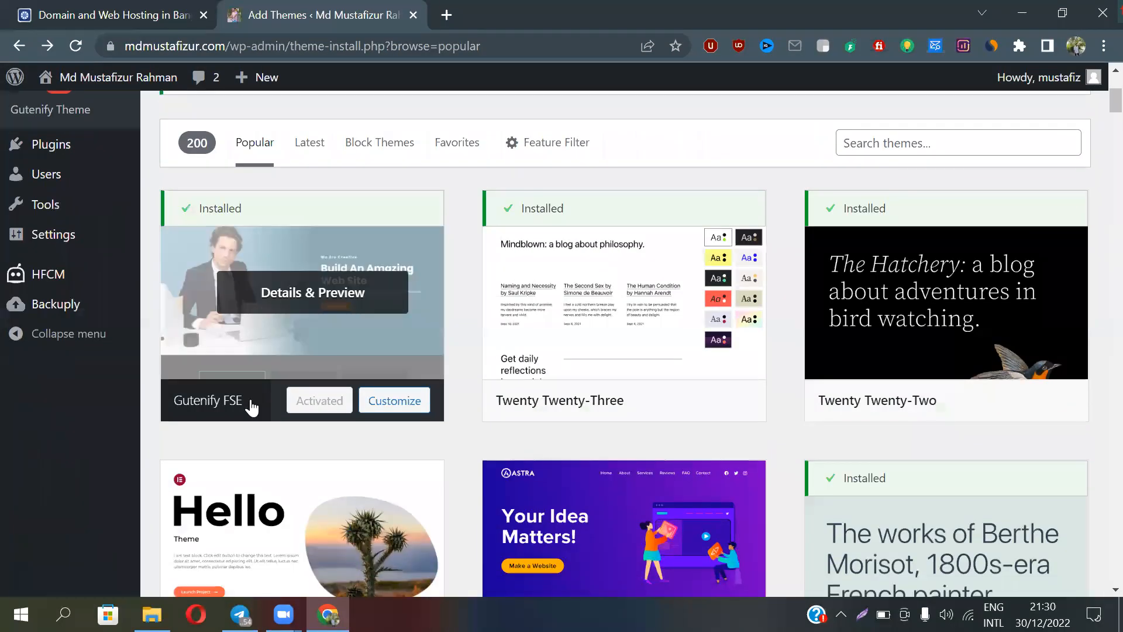
click(221, 419)
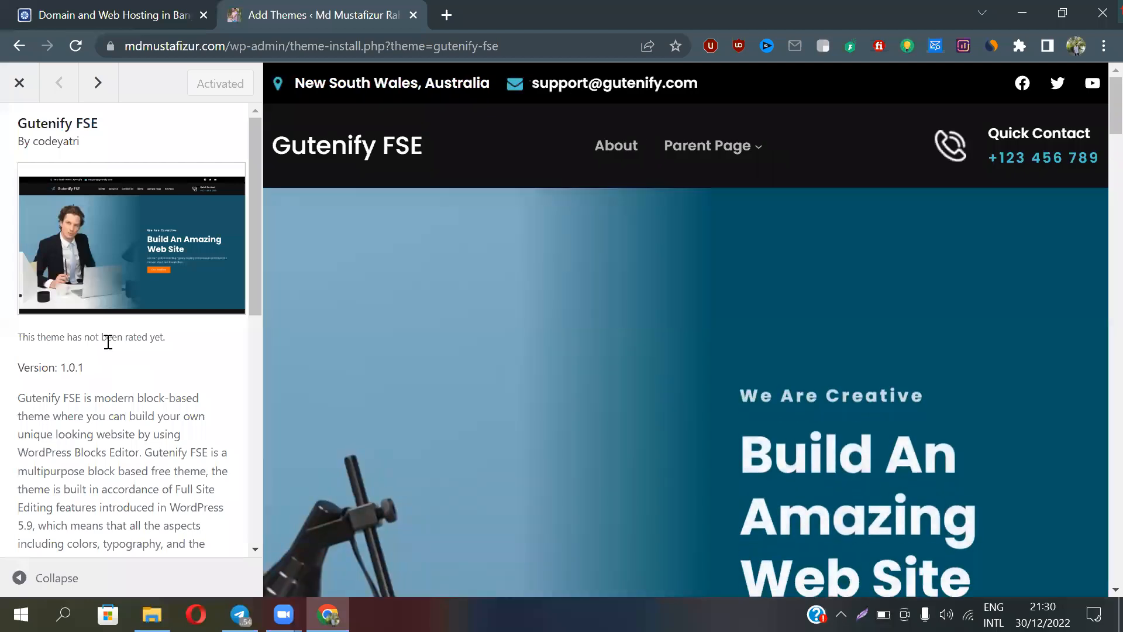
scroll(455, 419, down, 1)
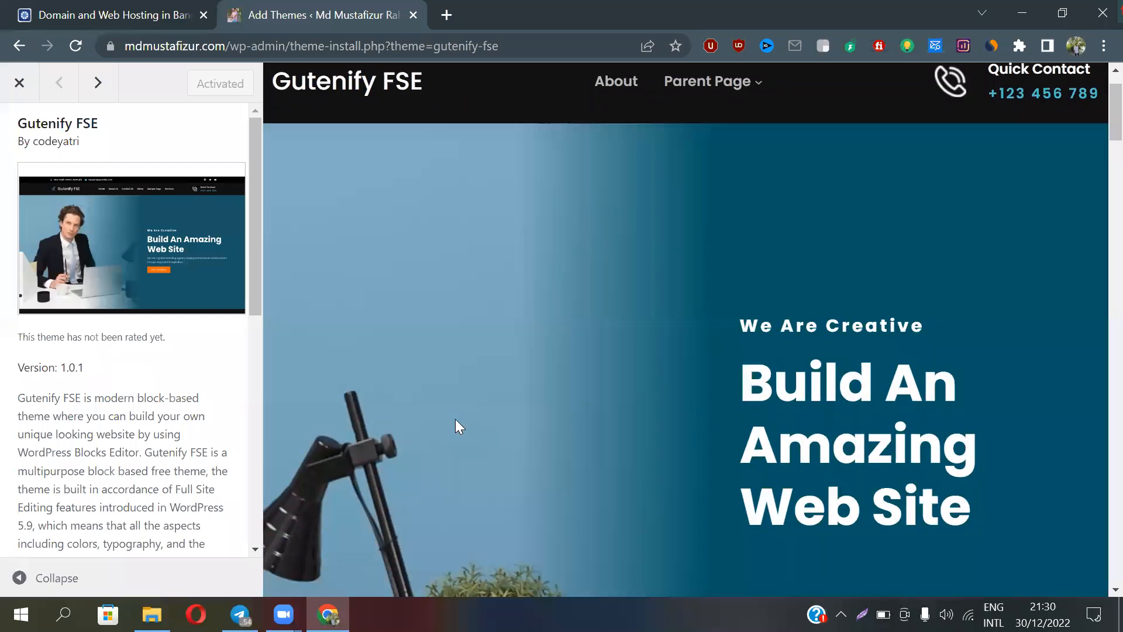
scroll(455, 419, up, 1)
scroll(455, 418, down, 10)
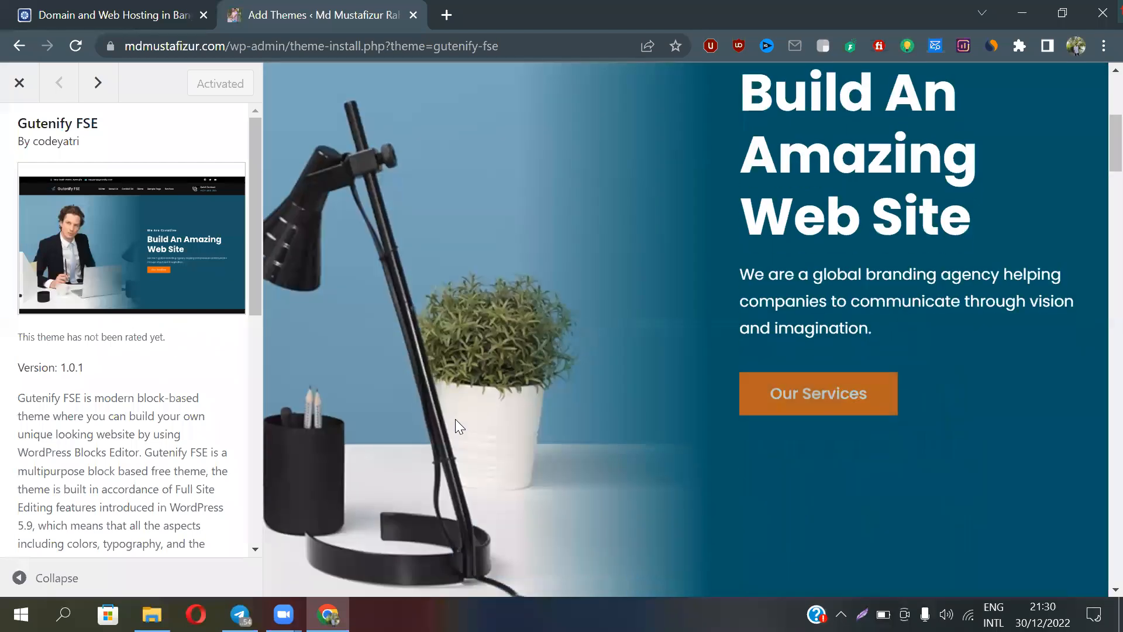
scroll(455, 419, up, 10)
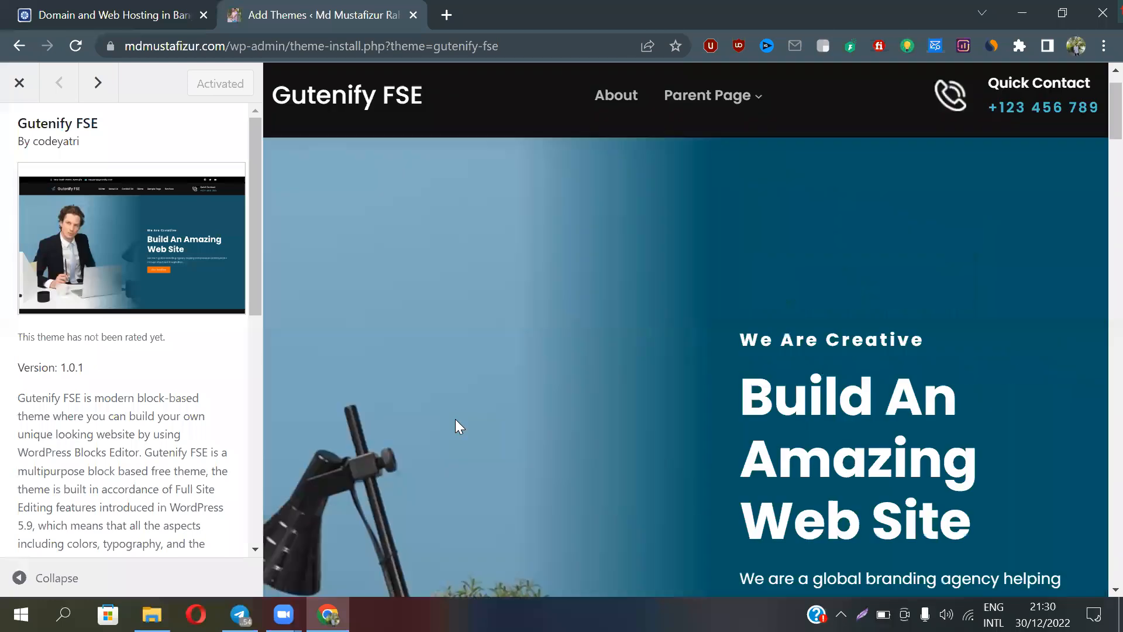
scroll(455, 419, down, 1)
scroll(456, 419, up, 1)
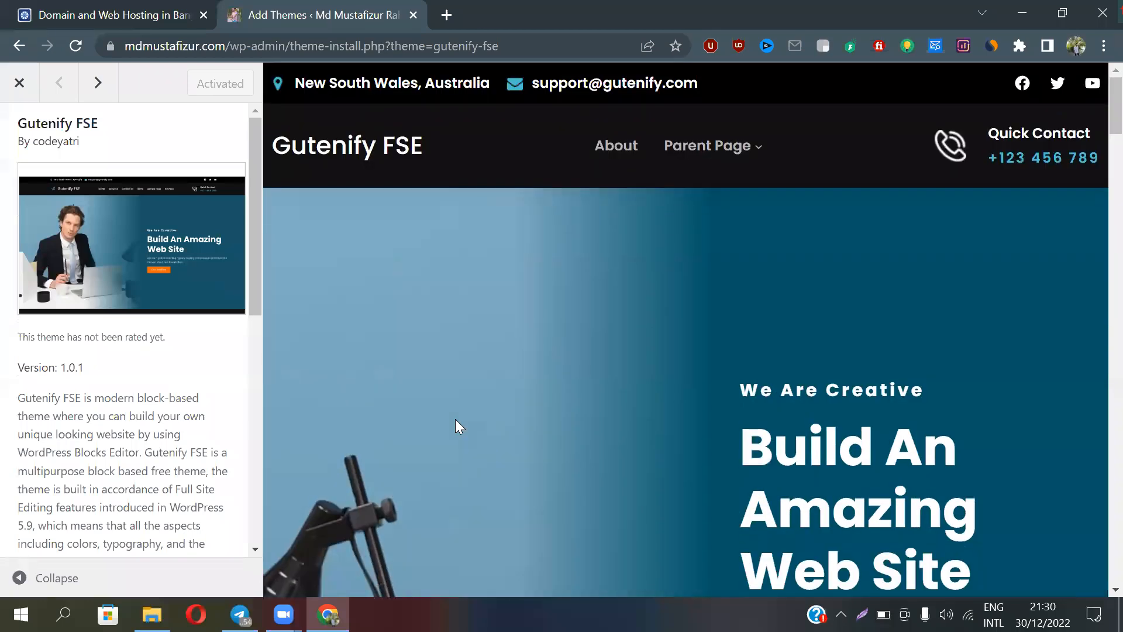
scroll(456, 418, down, 1)
scroll(455, 419, up, 1)
scroll(455, 419, down, 1)
scroll(455, 419, up, 1)
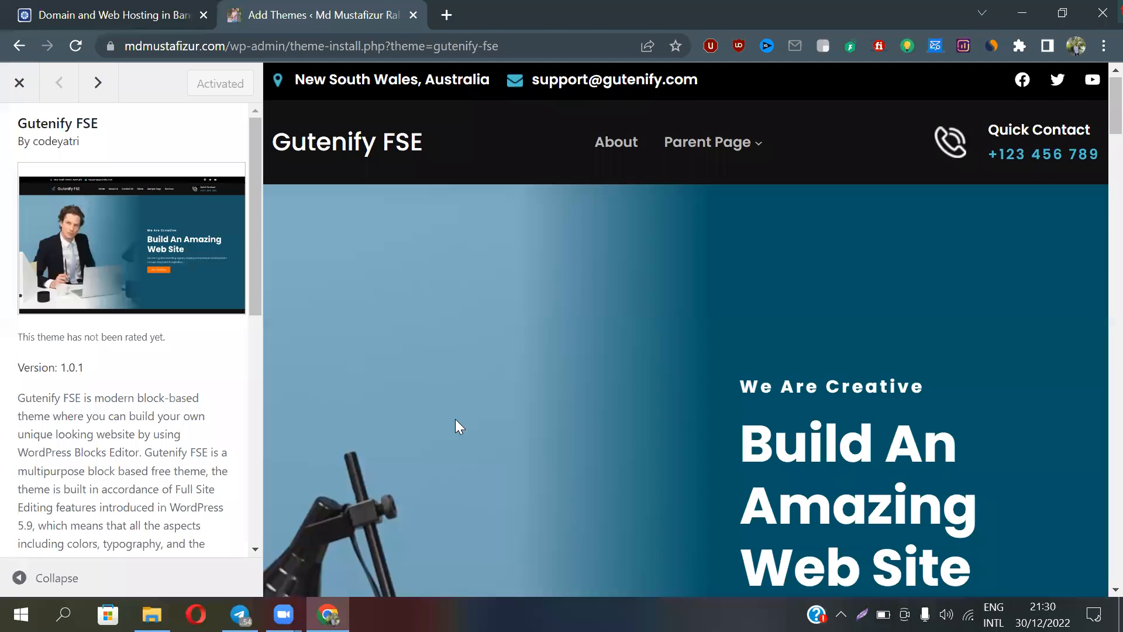
scroll(455, 419, down, 1)
scroll(455, 419, up, 1)
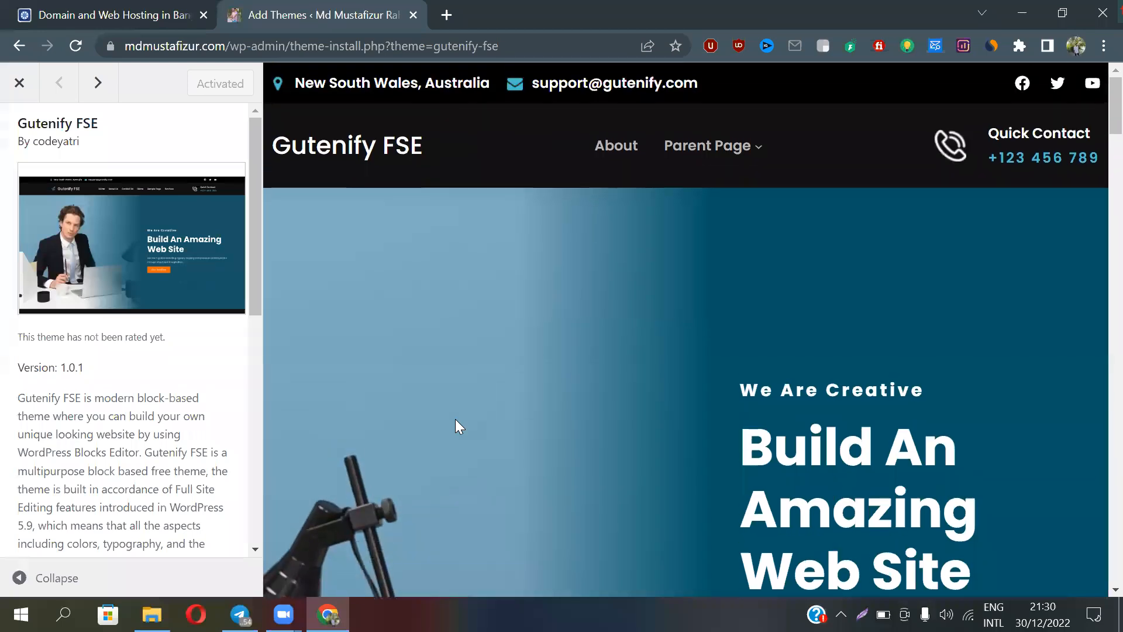
Examine the Gutenify FSE demo's services, about and blog post sections down to the footer
scroll(455, 418, down, 5)
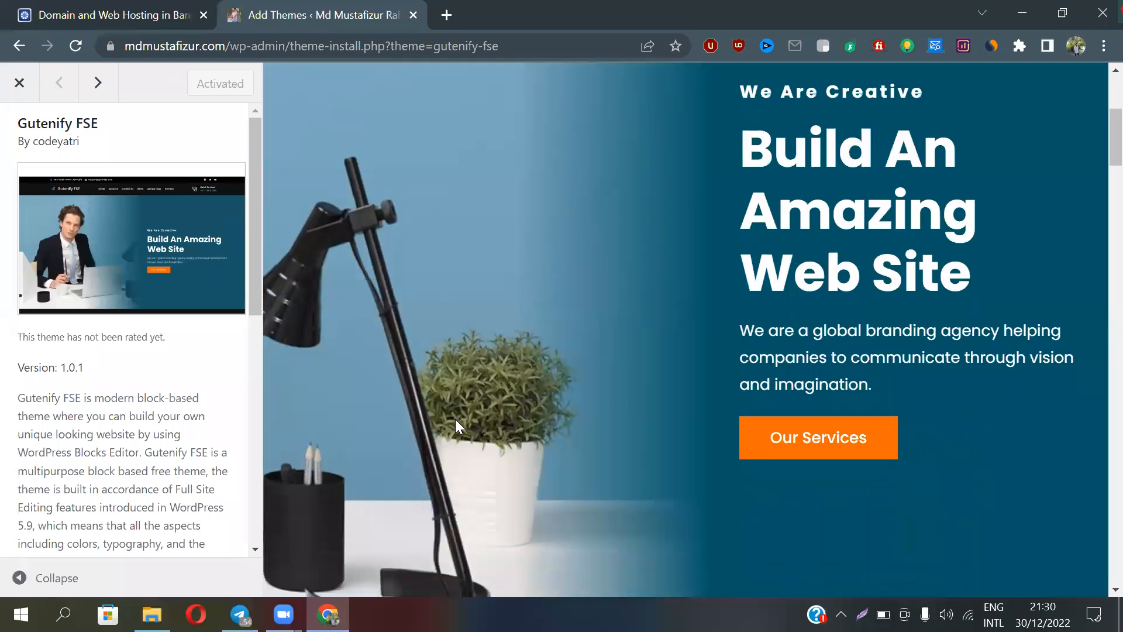
scroll(455, 419, down, 1)
scroll(455, 419, down, 4)
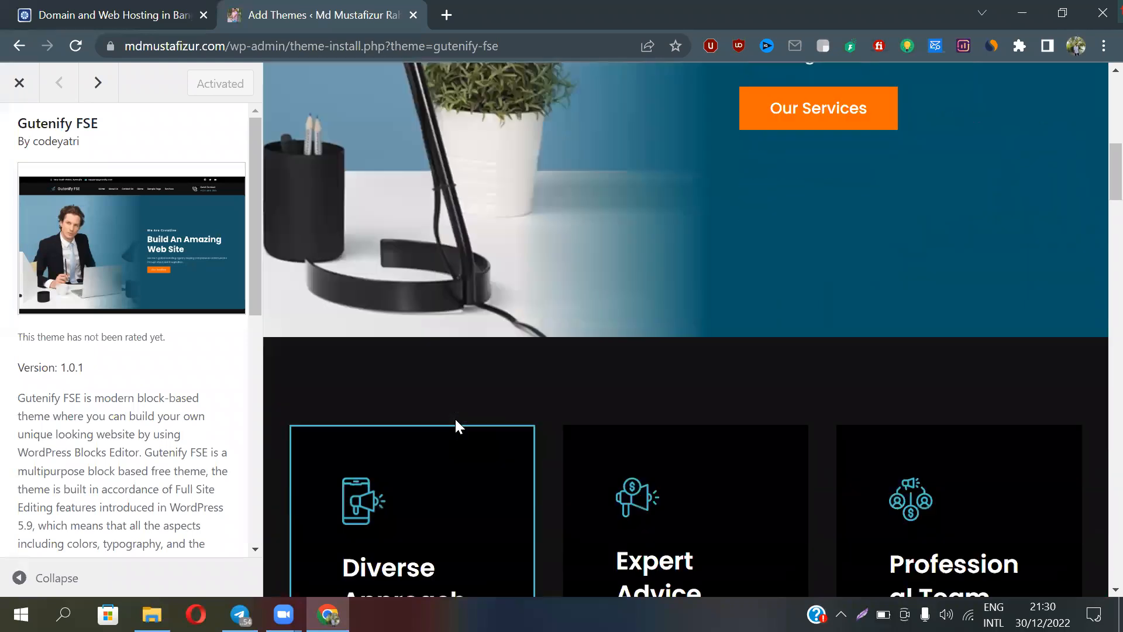
scroll(454, 418, down, 12)
scroll(455, 421, down, 4)
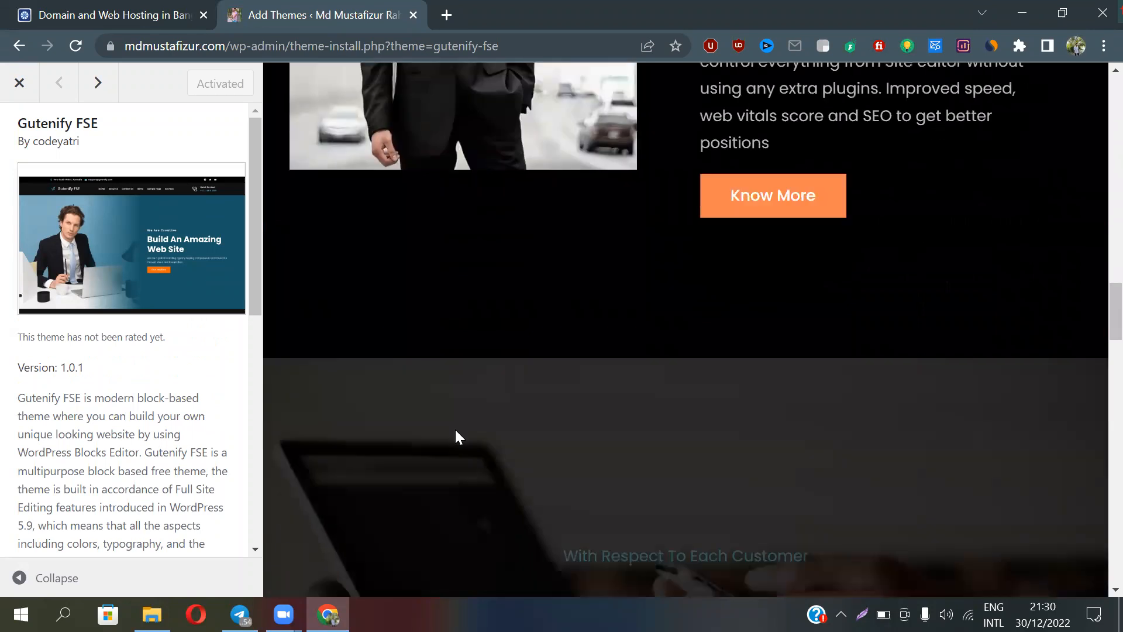
scroll(455, 429, down, 14)
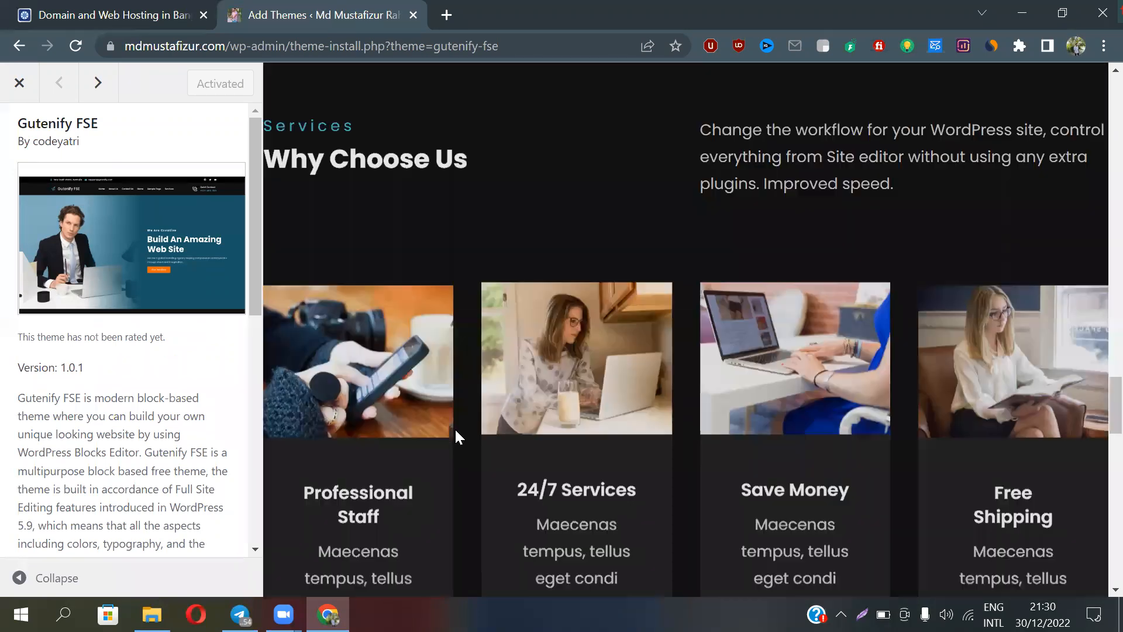
scroll(456, 436, down, 10)
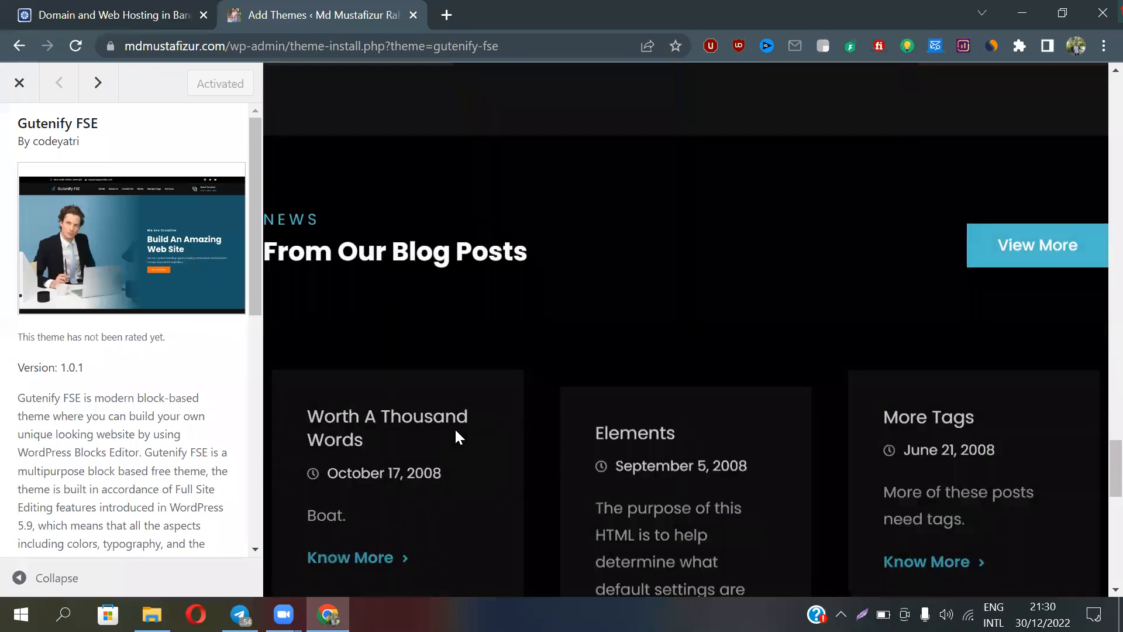
scroll(456, 436, down, 8)
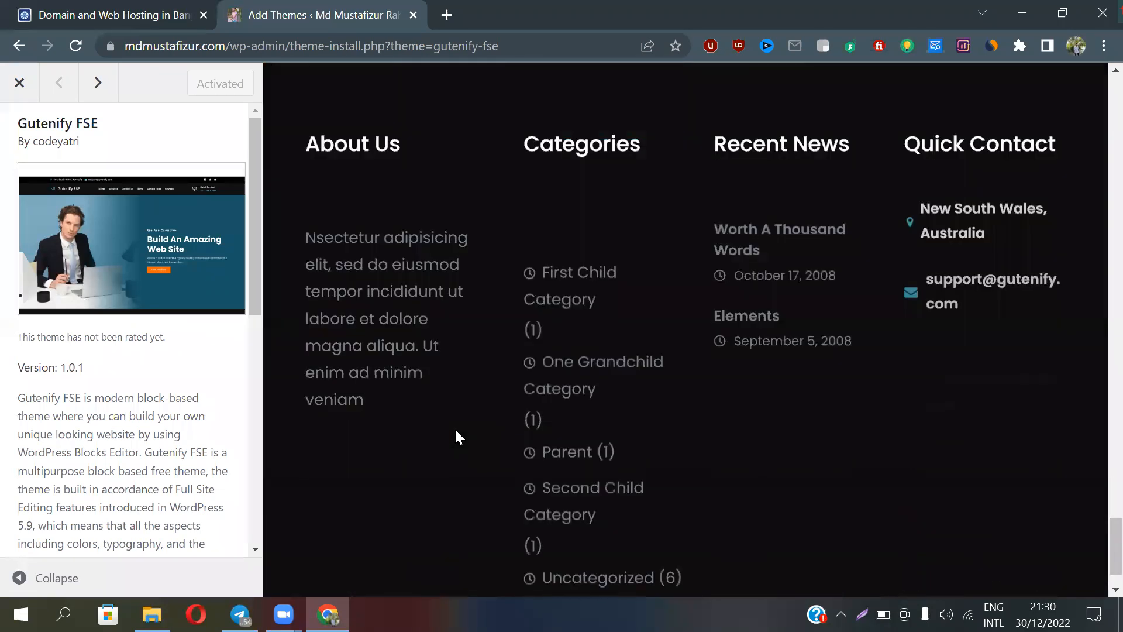
scroll(454, 427, down, 3)
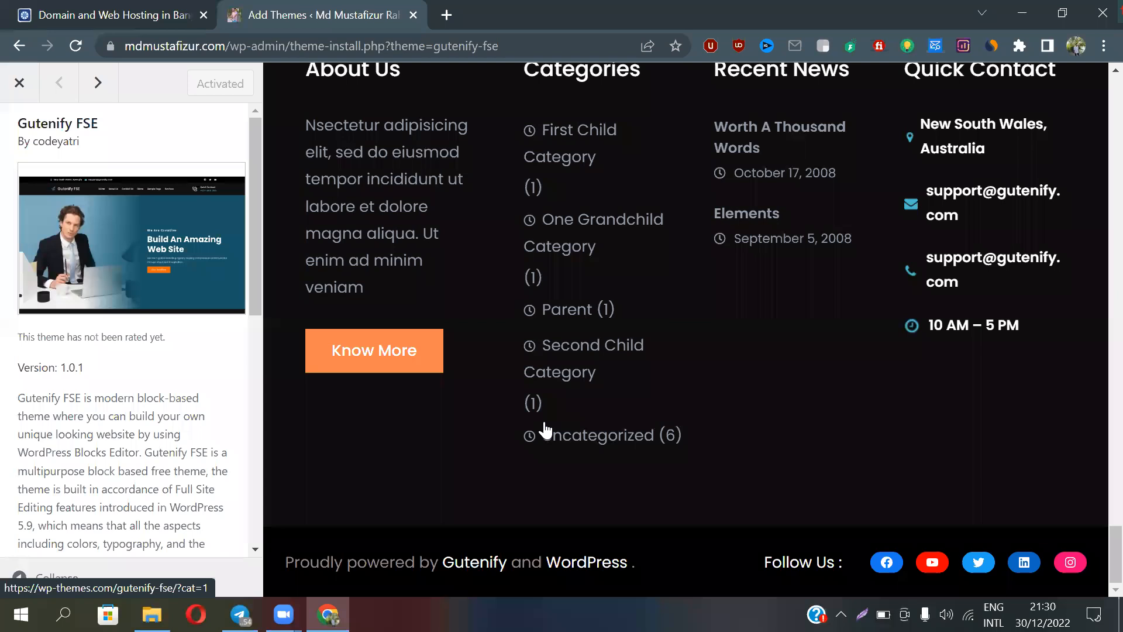
Review the Gutenify FSE demo sections again from the footer up to About Us, and return to the popular themes list
scroll(545, 431, up, 10)
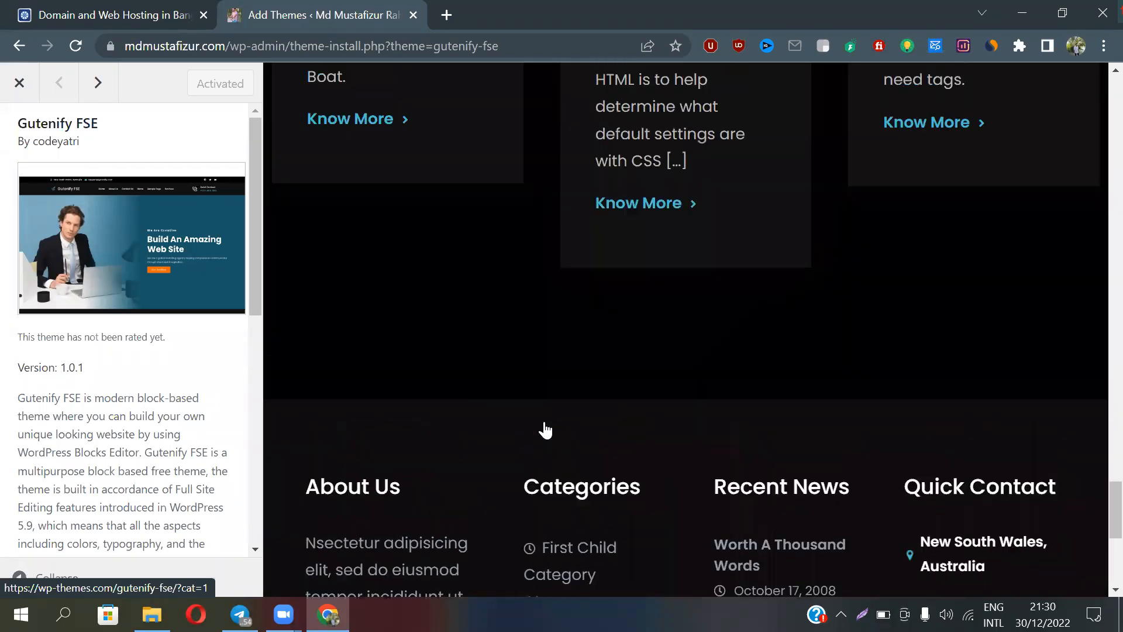
scroll(545, 431, up, 10)
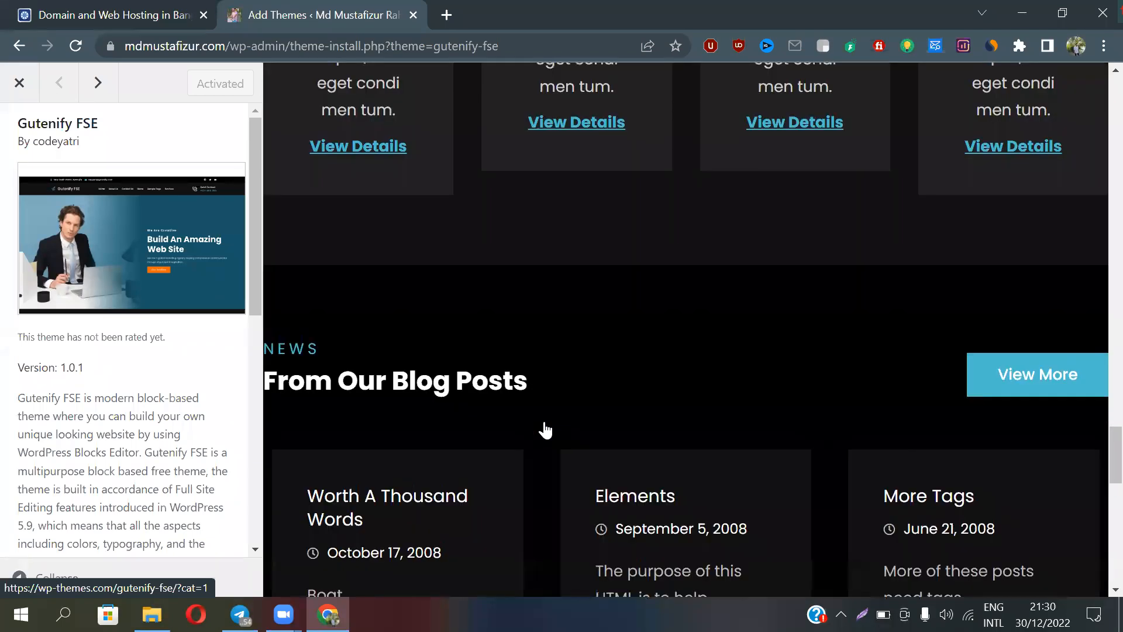
scroll(544, 432, up, 8)
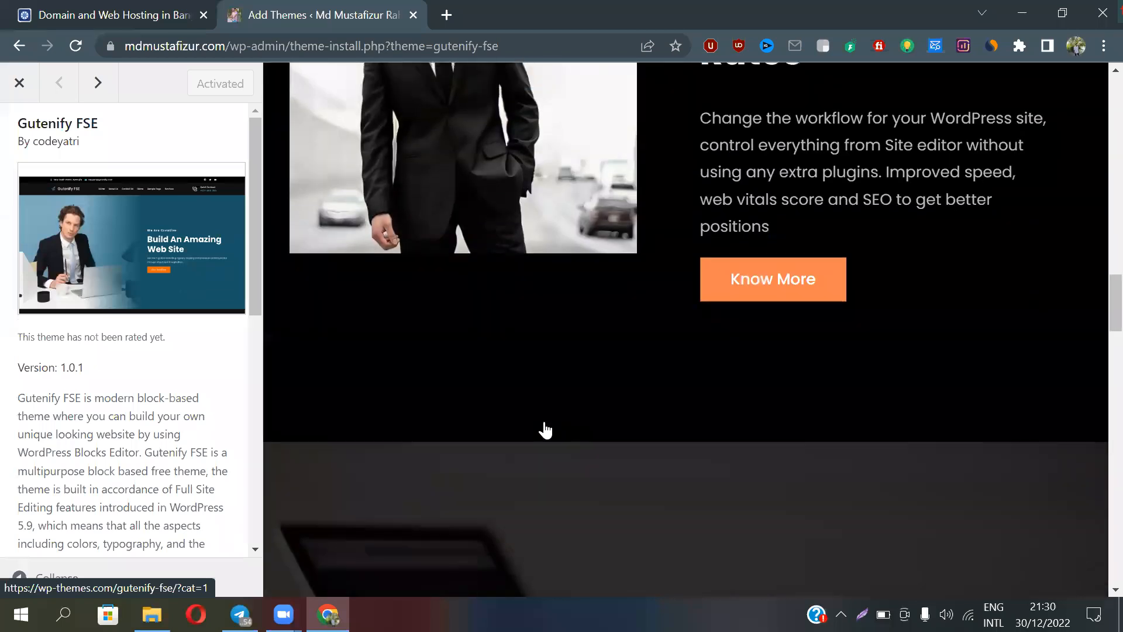
scroll(544, 431, up, 8)
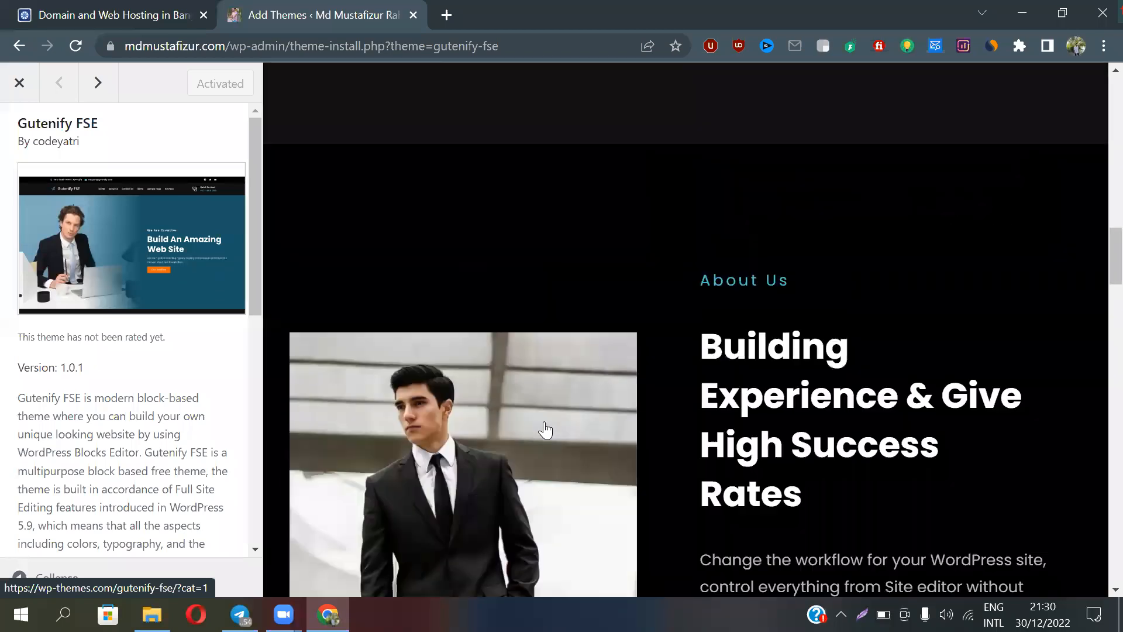
click(22, 46)
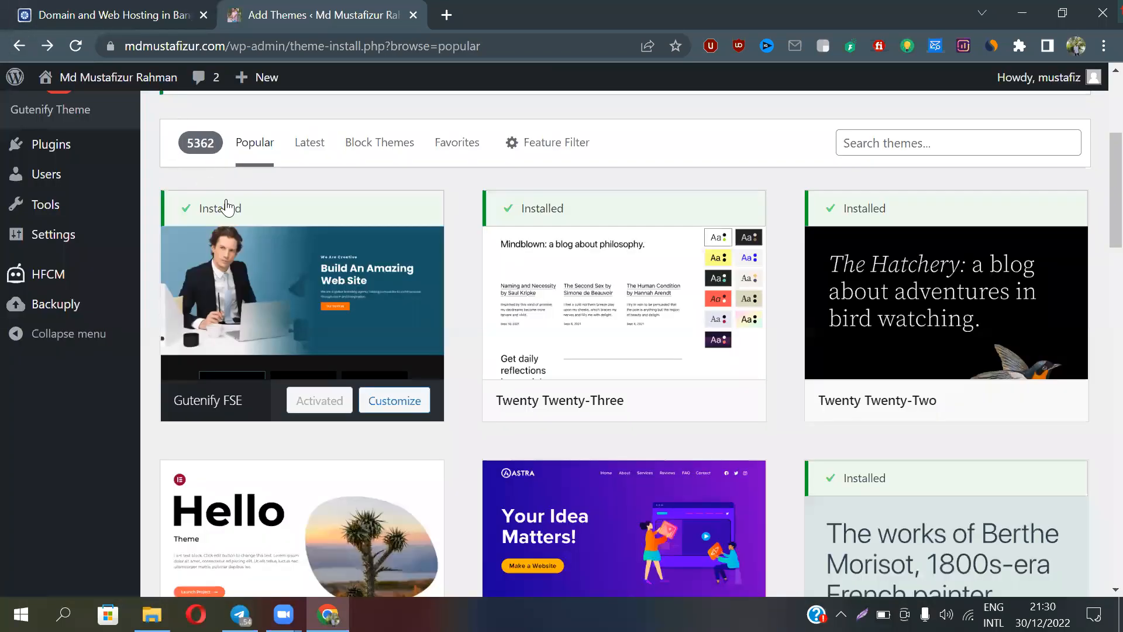
Visit the live site and examine its header, reloading the home page from the site title
mouse_move(89, 86)
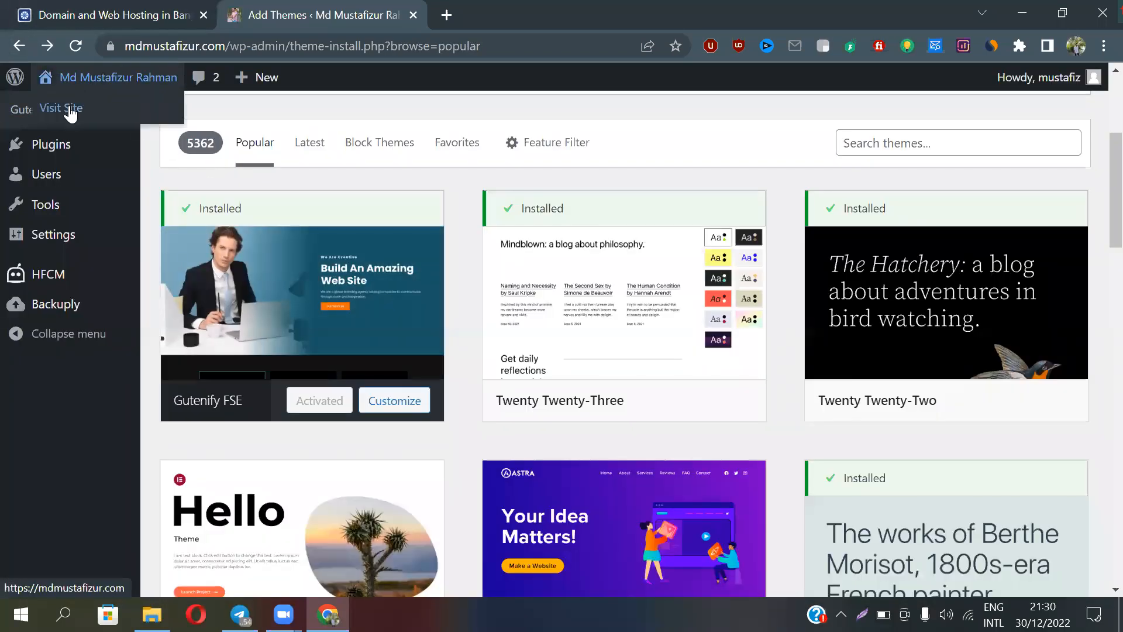
click(70, 109)
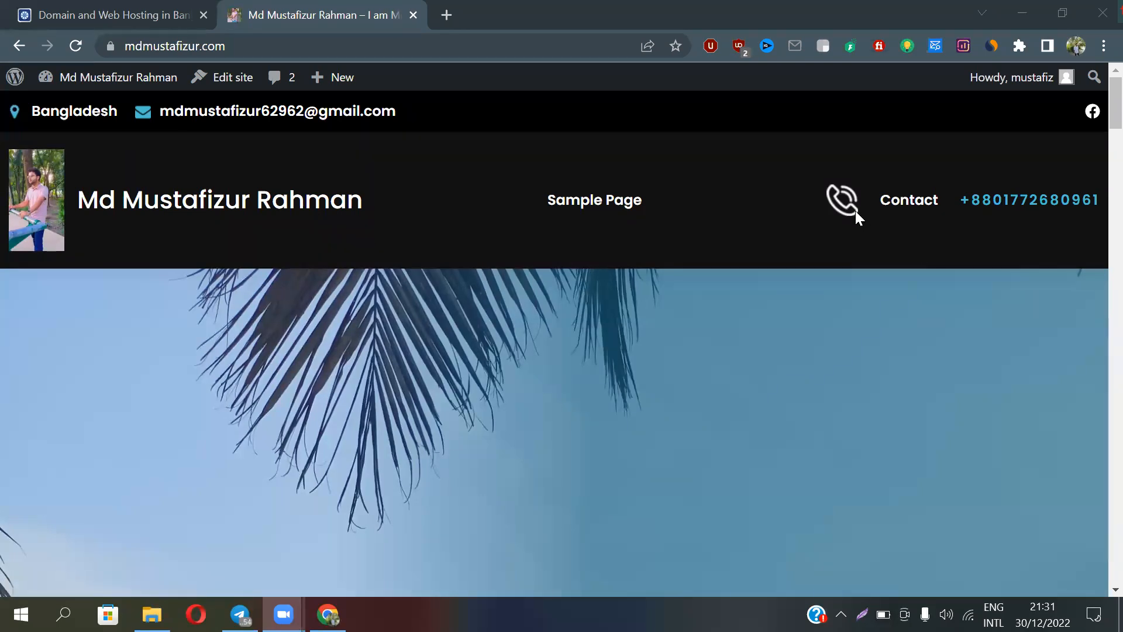
scroll(838, 209, down, 1)
scroll(838, 208, up, 1)
click(235, 204)
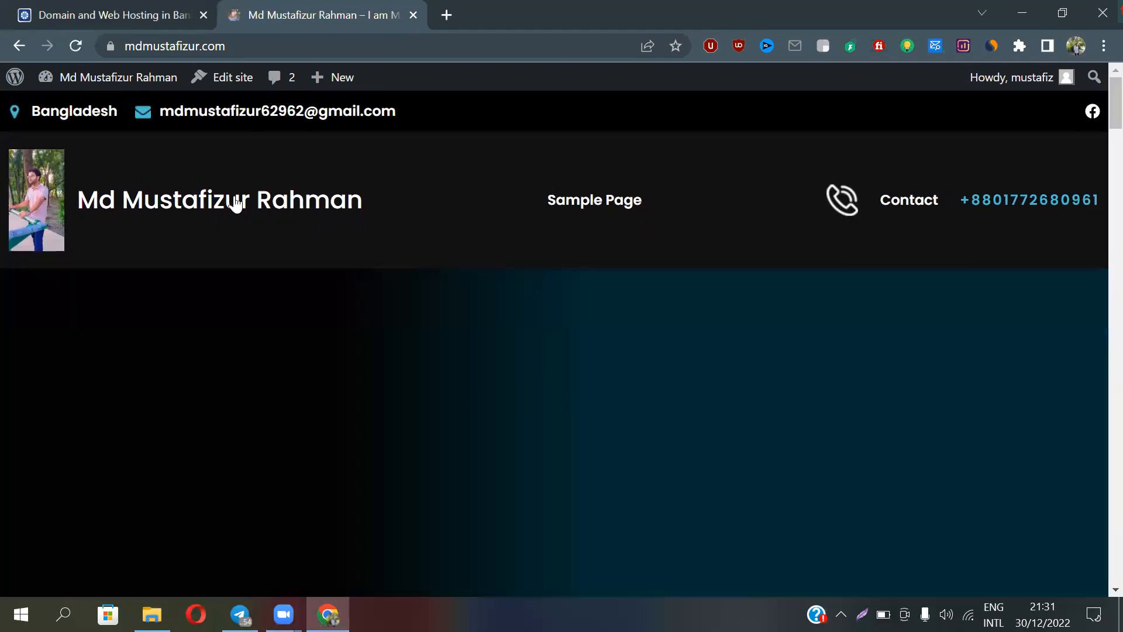
click(158, 220)
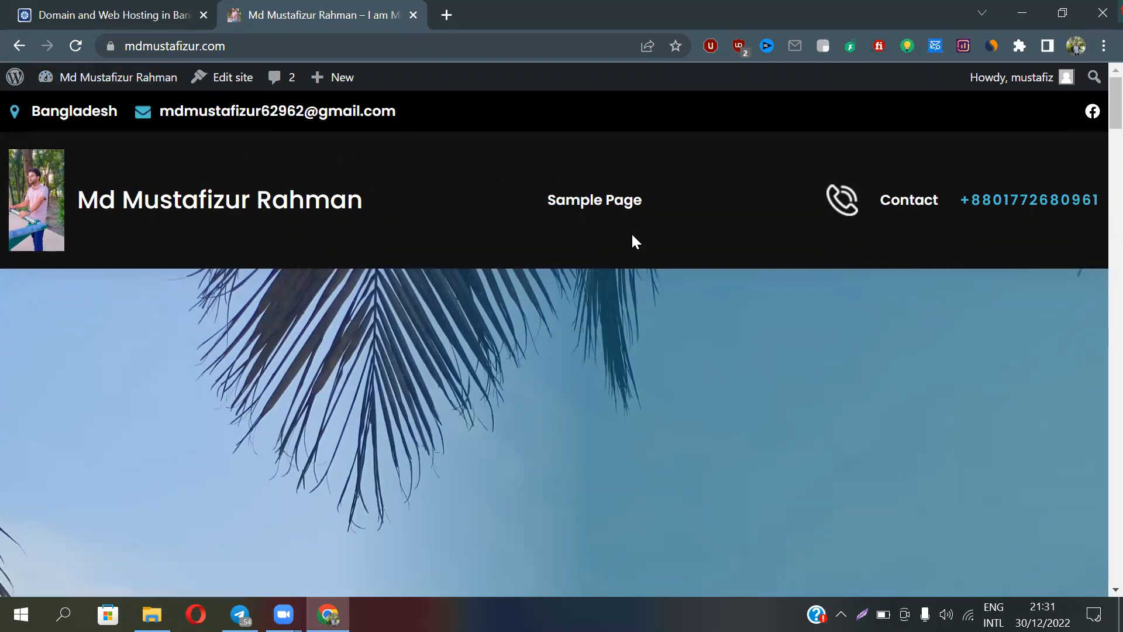
Return to the popular themes list and open the activated Gutenify FSE theme for customization in the site editor
click(9, 49)
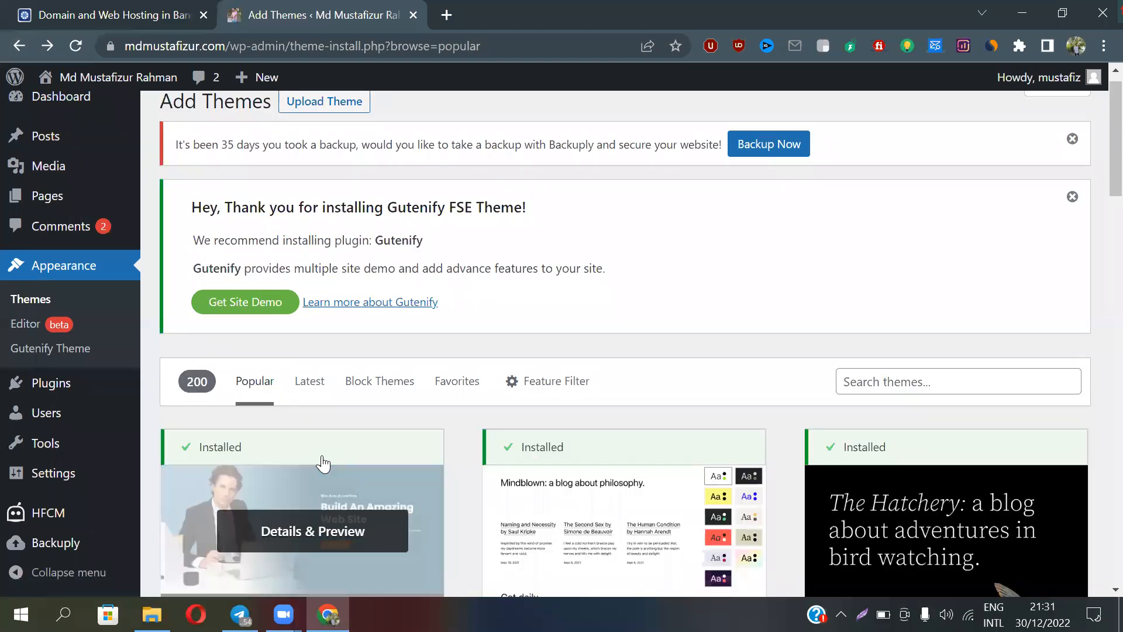
scroll(323, 464, down, 3)
click(398, 444)
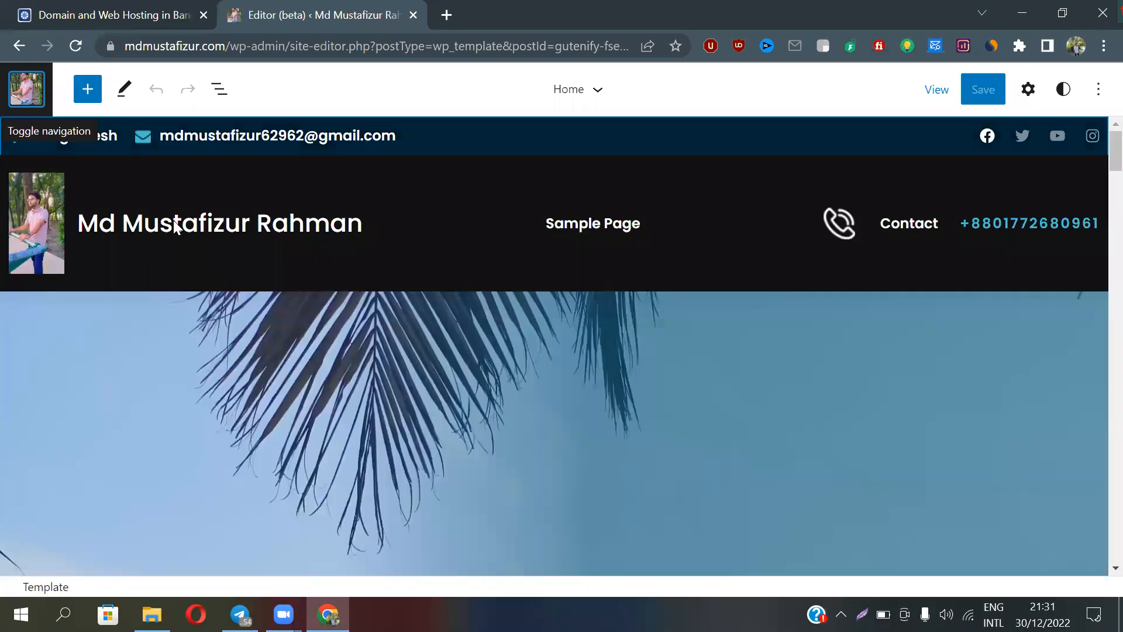
Inspect the header's site title, navigation and logo blocks, and open the replacement options for the site logo
click(174, 227)
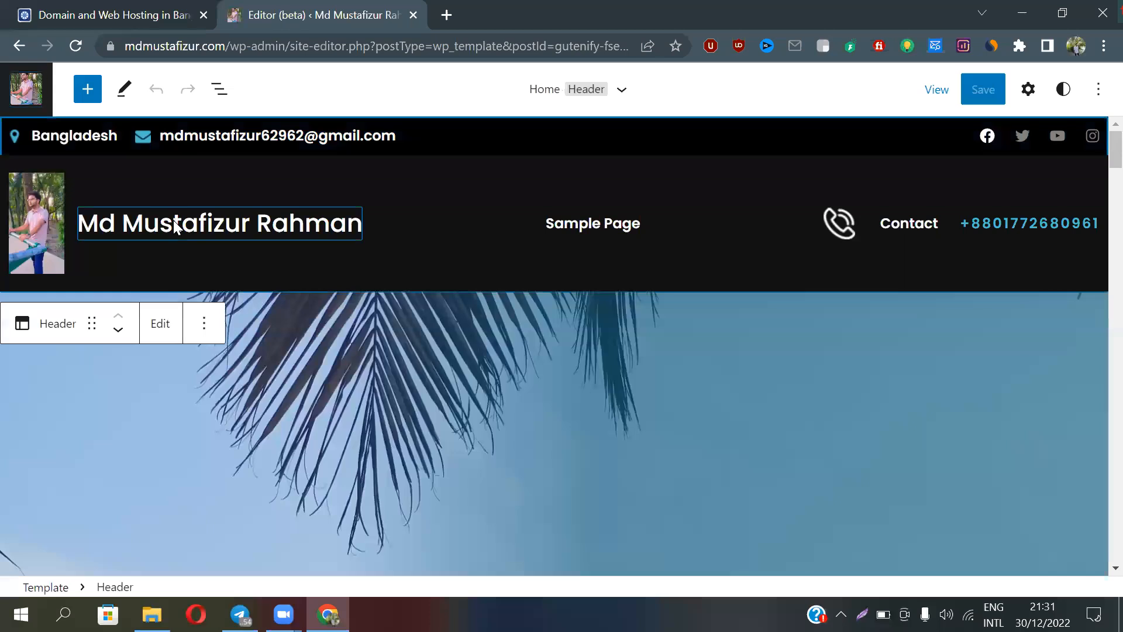
click(124, 226)
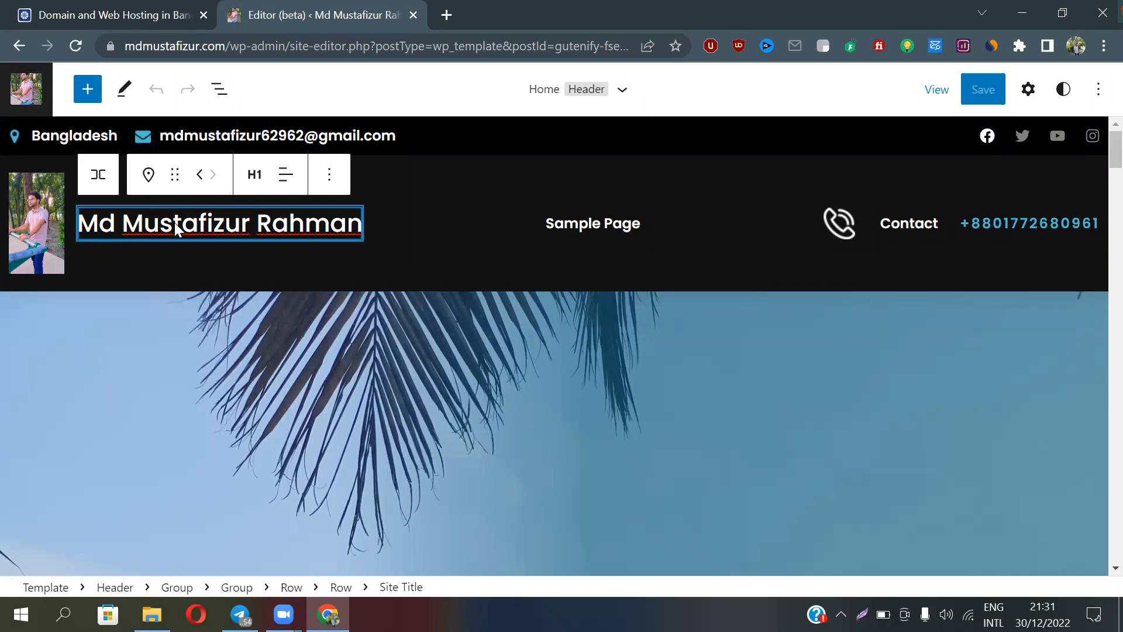
click(478, 205)
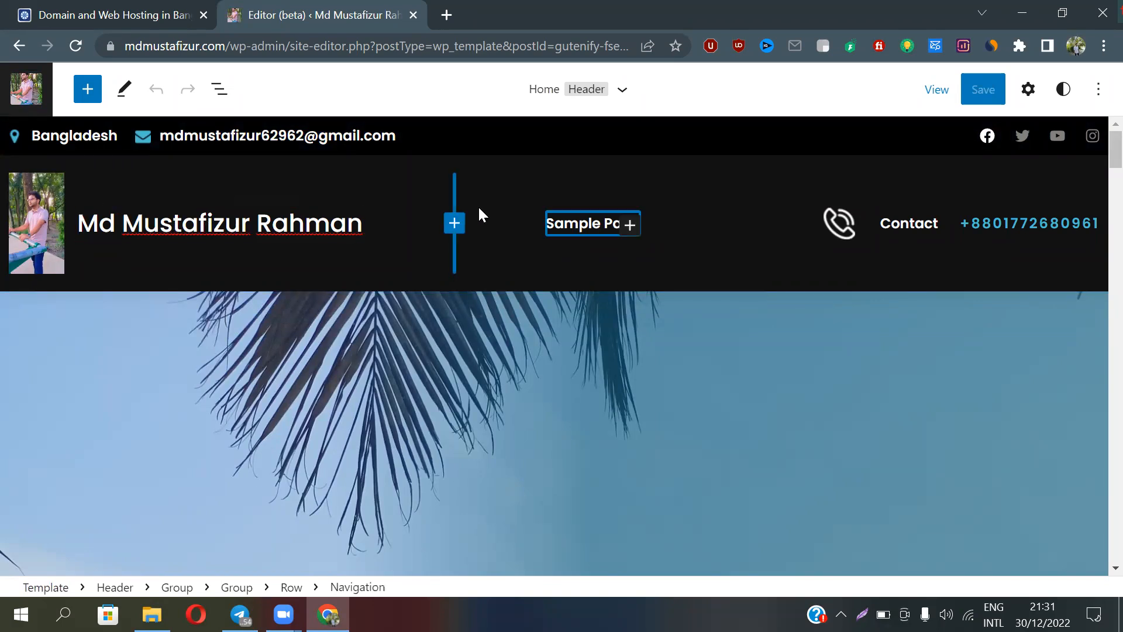
click(32, 225)
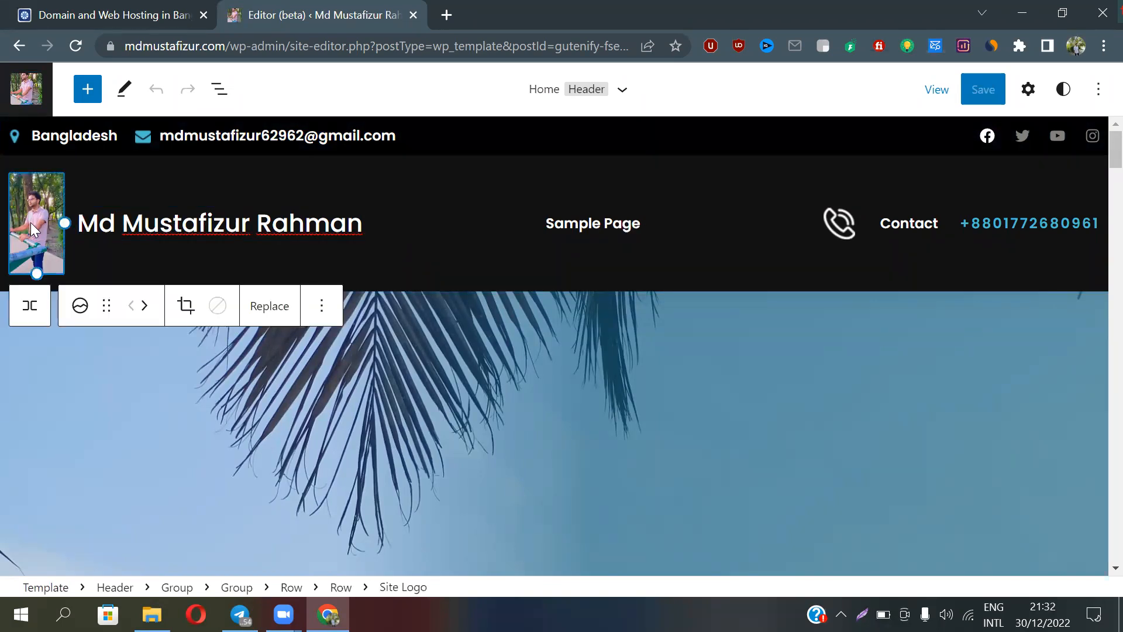
click(274, 319)
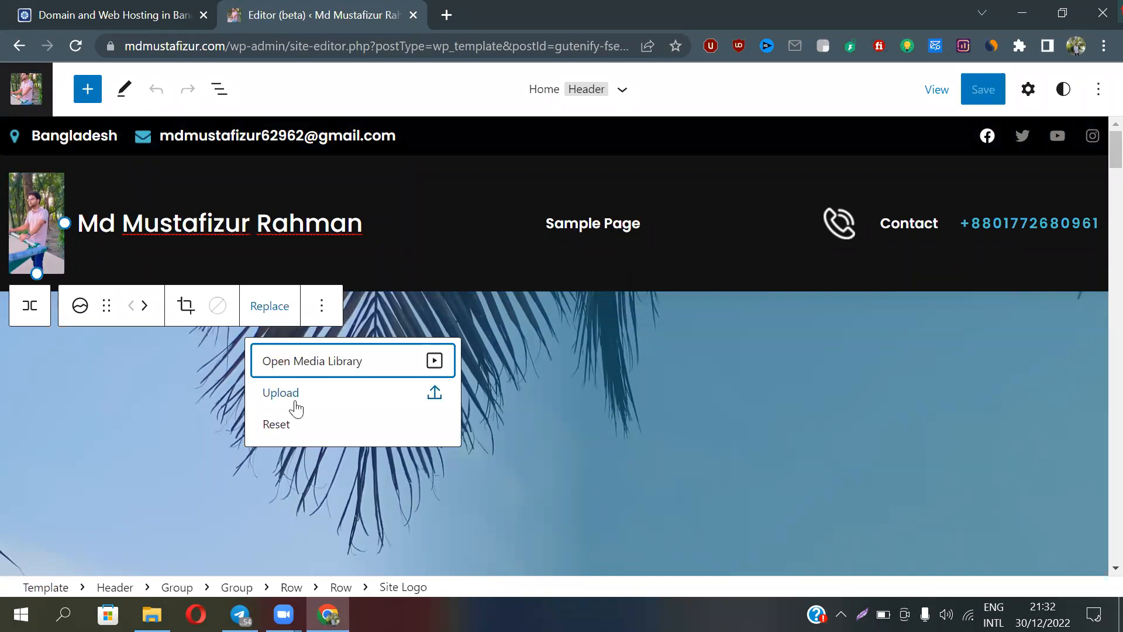
Select the hero cover block below the header and set its background to the featured image
click(123, 437)
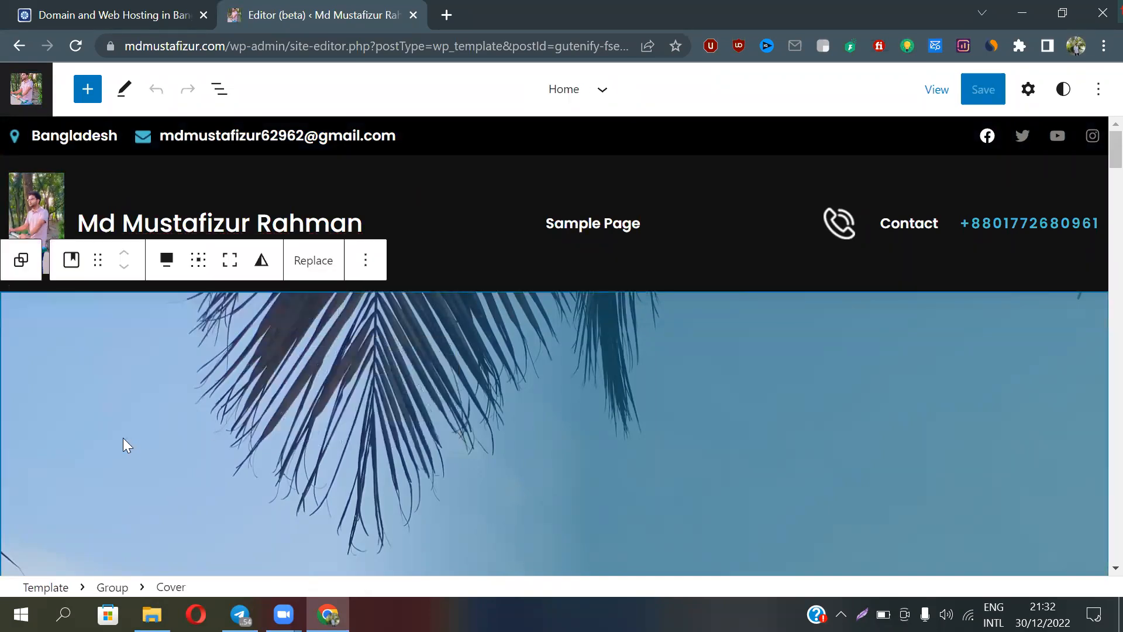
scroll(281, 419, down, 2)
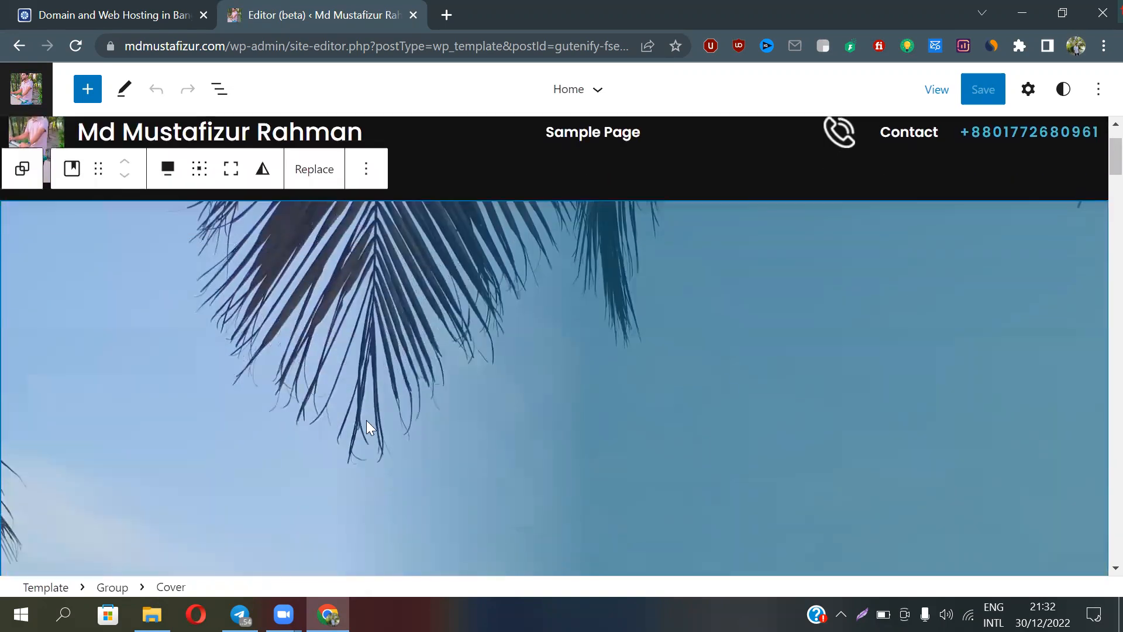
scroll(362, 380, down, 1)
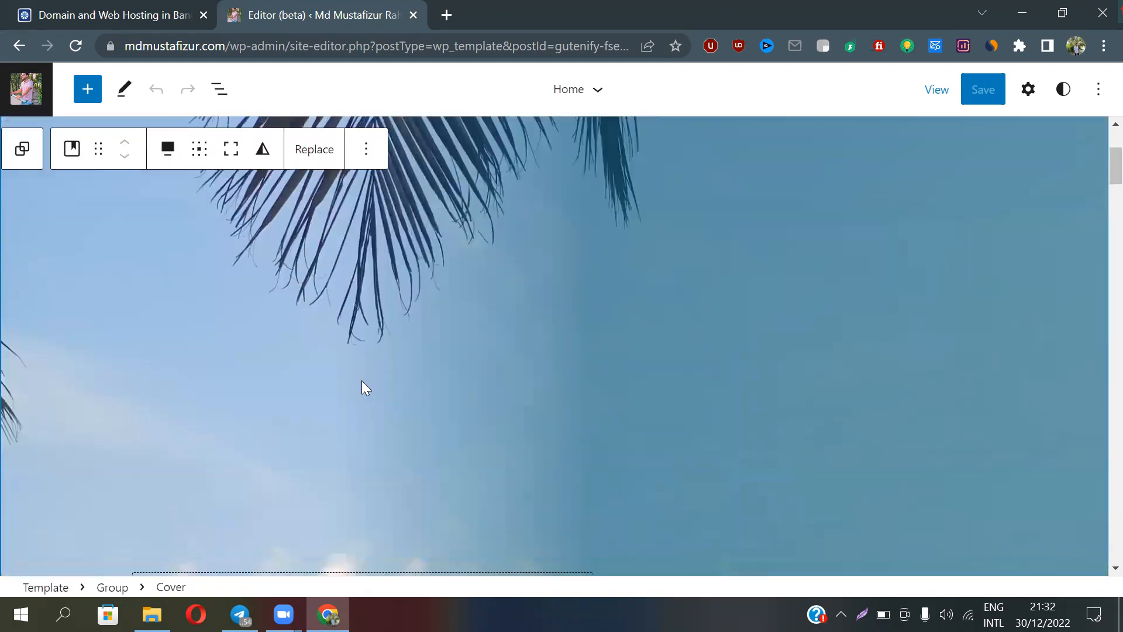
click(304, 147)
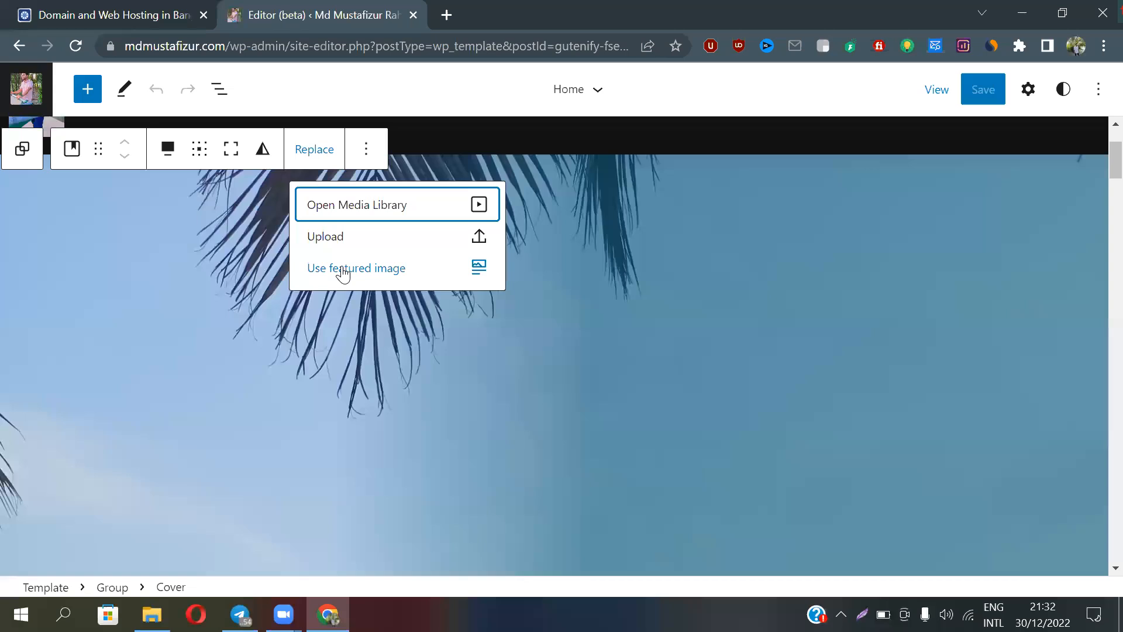
click(343, 273)
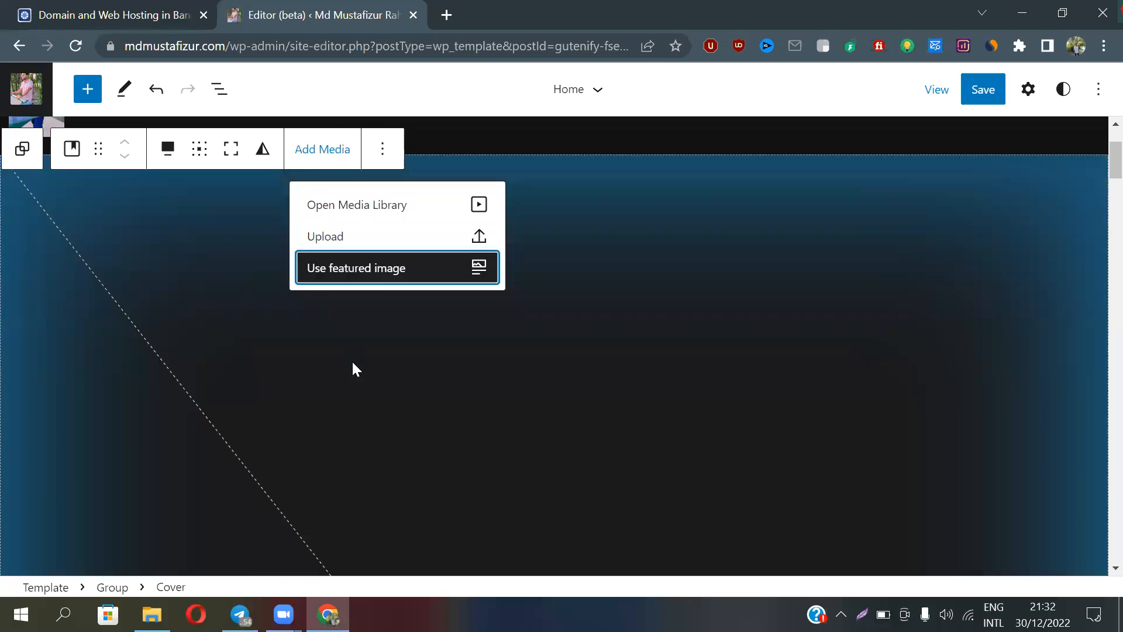
click(361, 241)
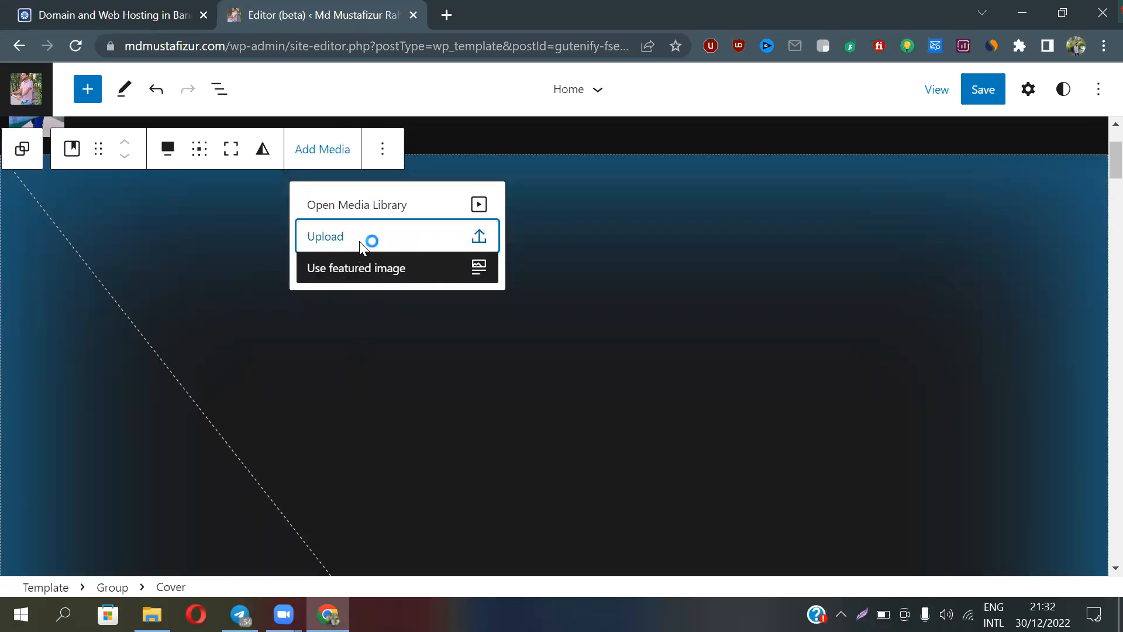
scroll(286, 243, down, 10)
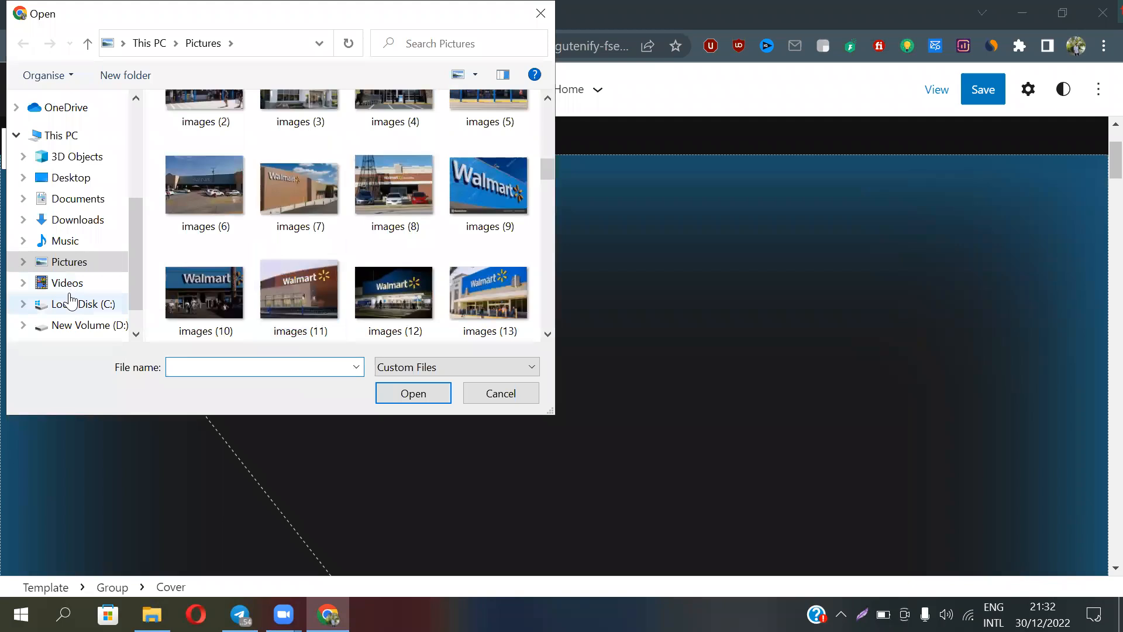
click(75, 332)
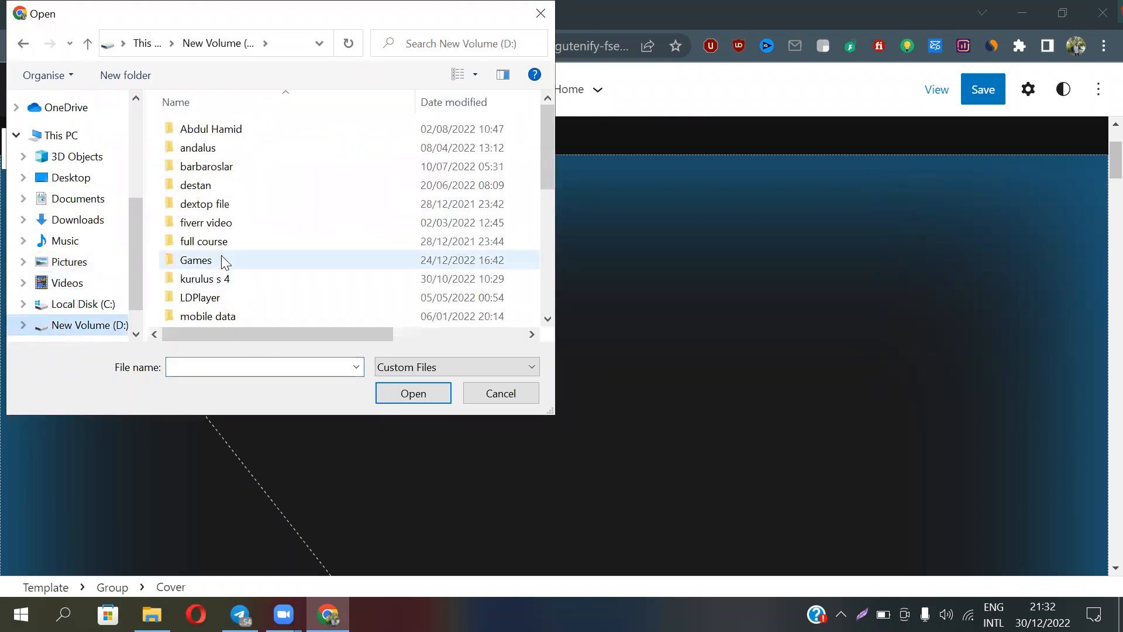
scroll(221, 261, down, 2)
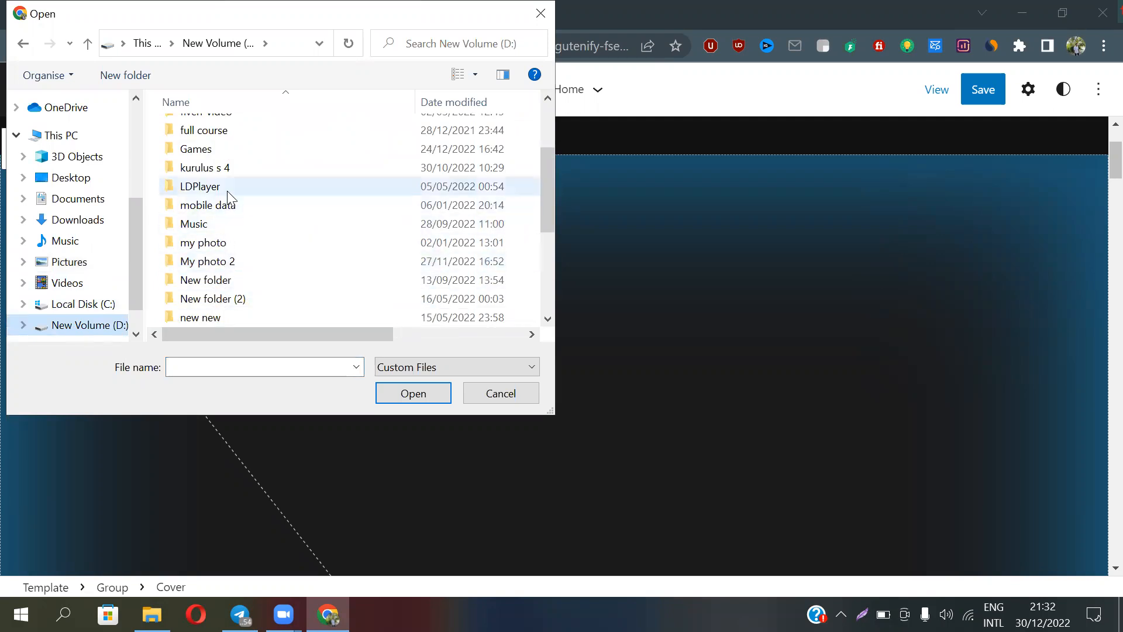
scroll(227, 191, up, 2)
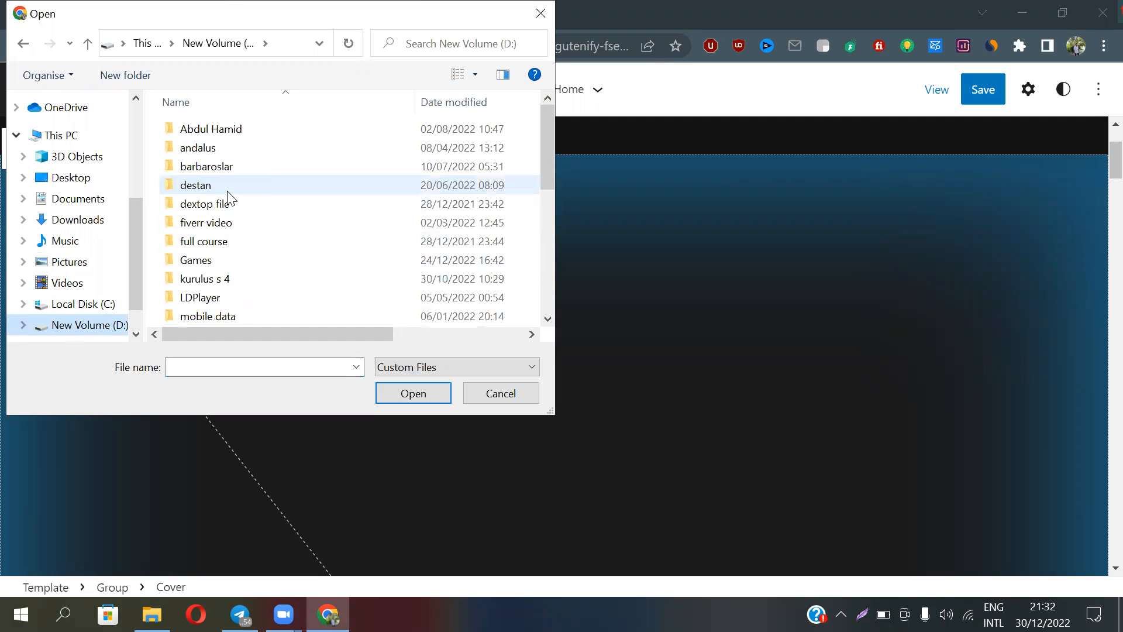
scroll(229, 198, down, 2)
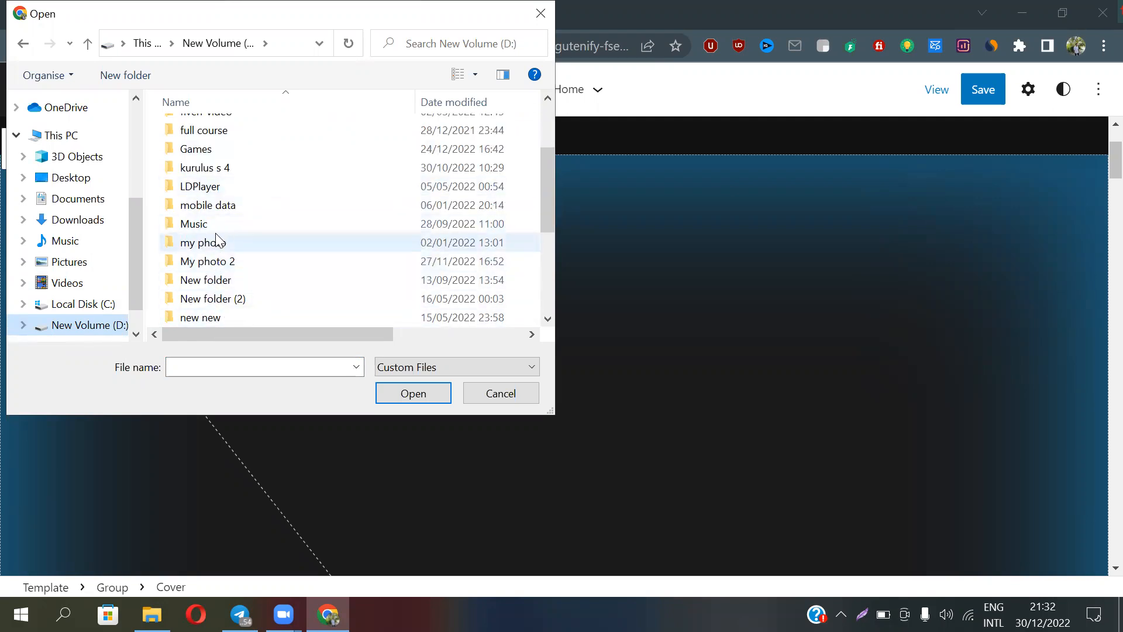
scroll(234, 171, up, 2)
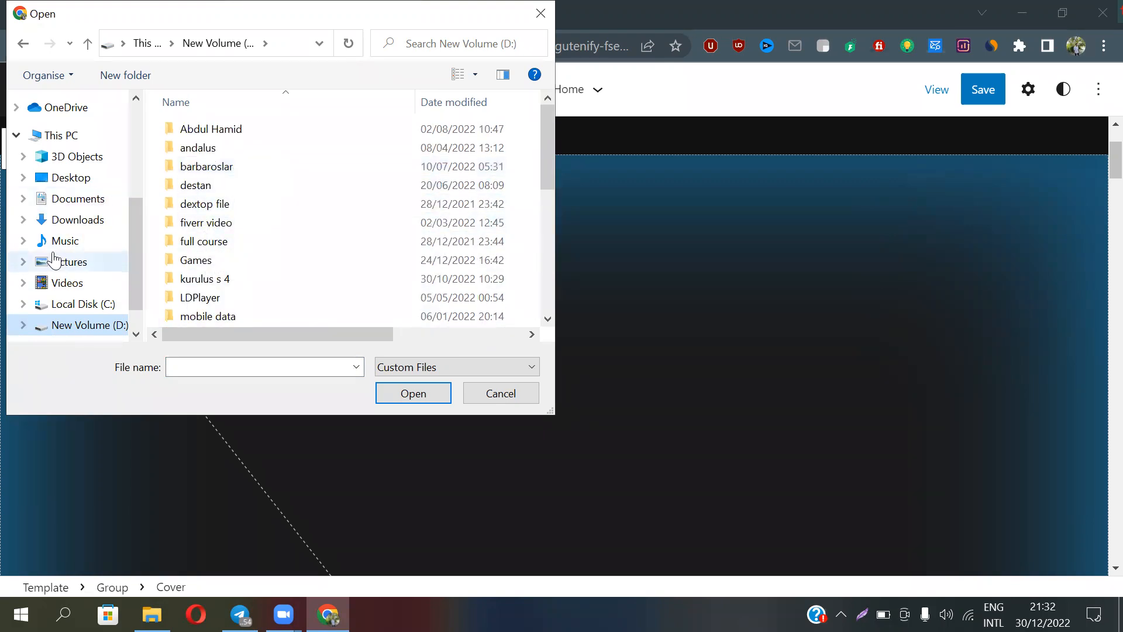
scroll(54, 260, down, 1)
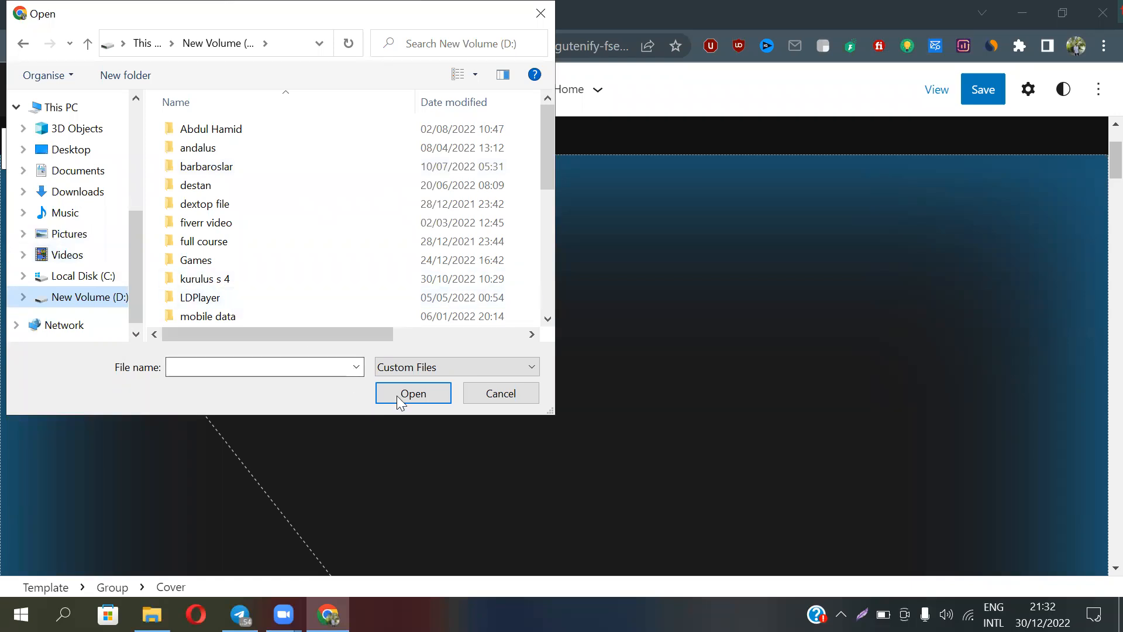
click(507, 393)
click(369, 274)
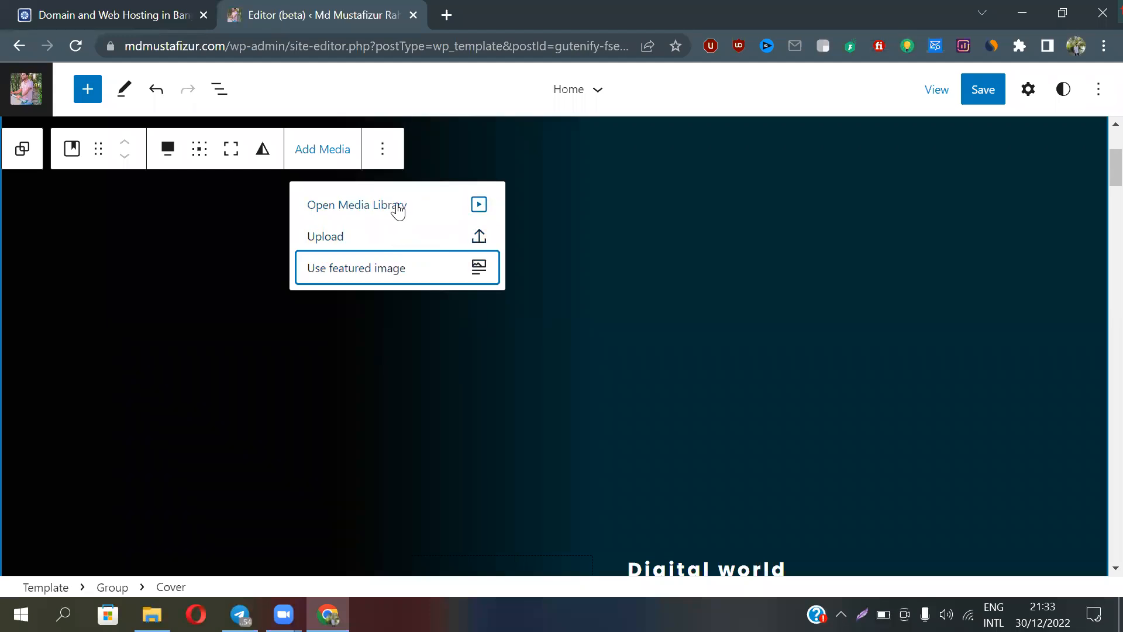
click(399, 208)
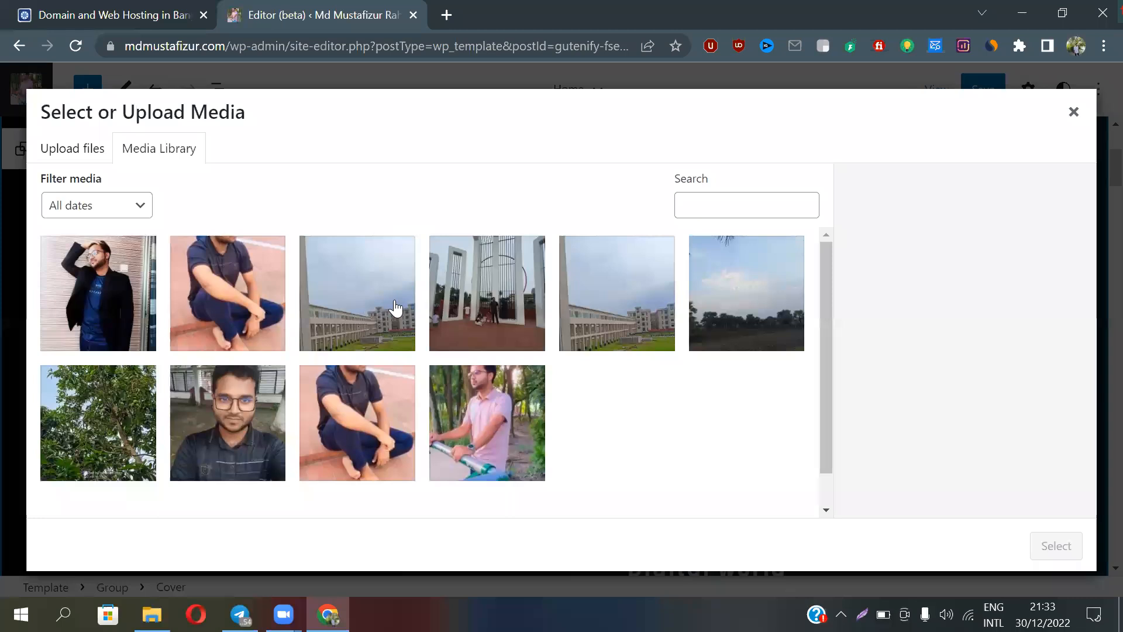
click(340, 323)
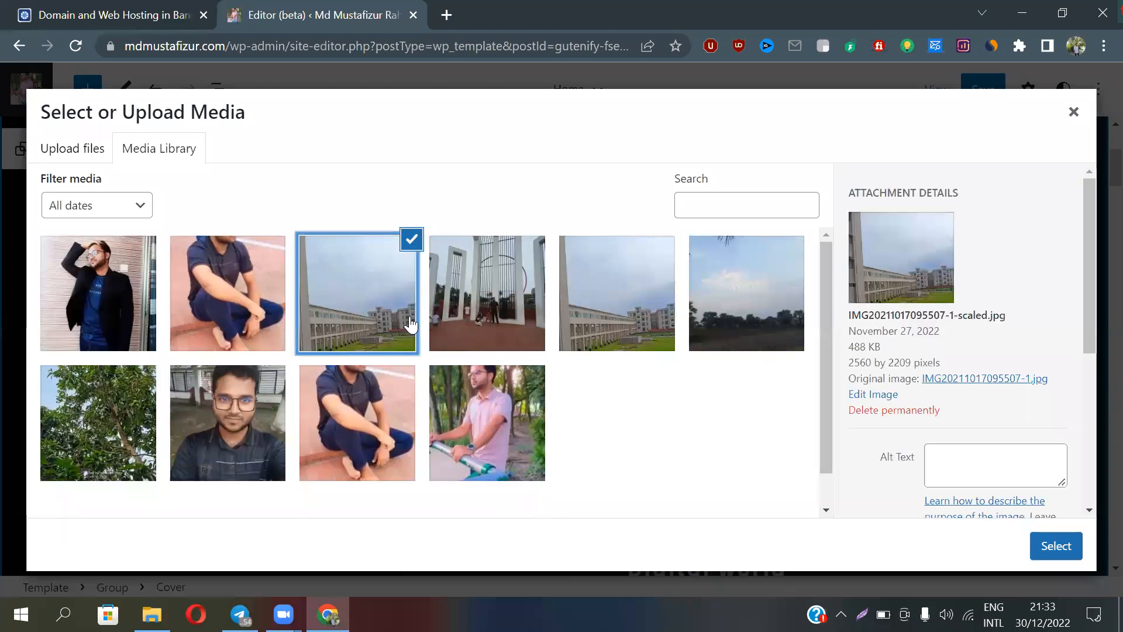
click(1051, 548)
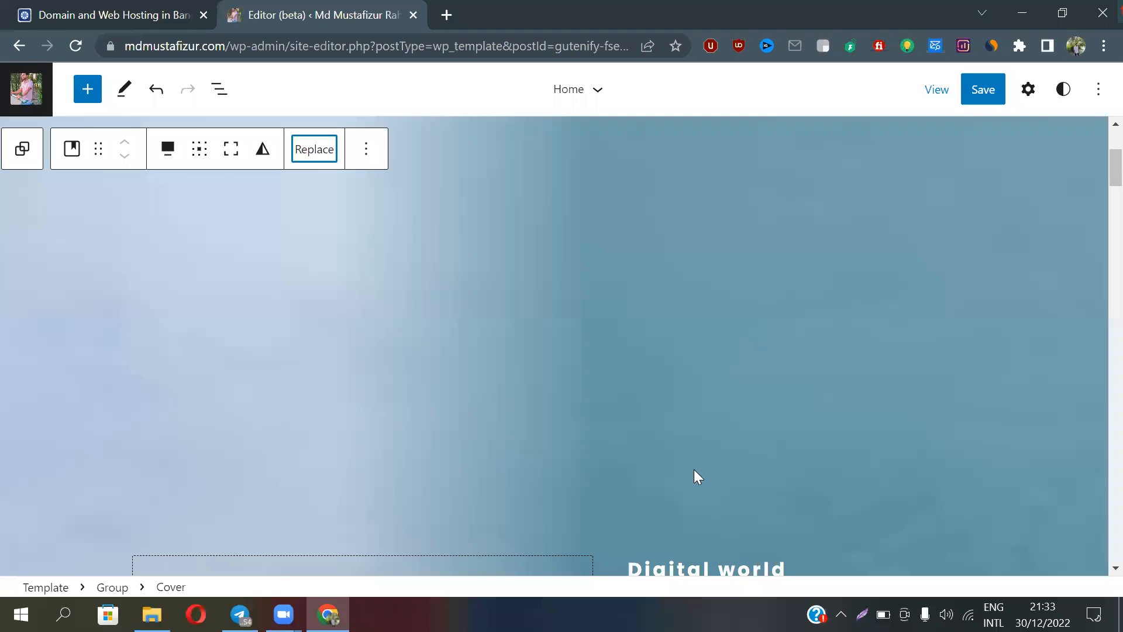
Review the hero cover's new background down to the service cards and return to the hero heading
scroll(681, 461, down, 10)
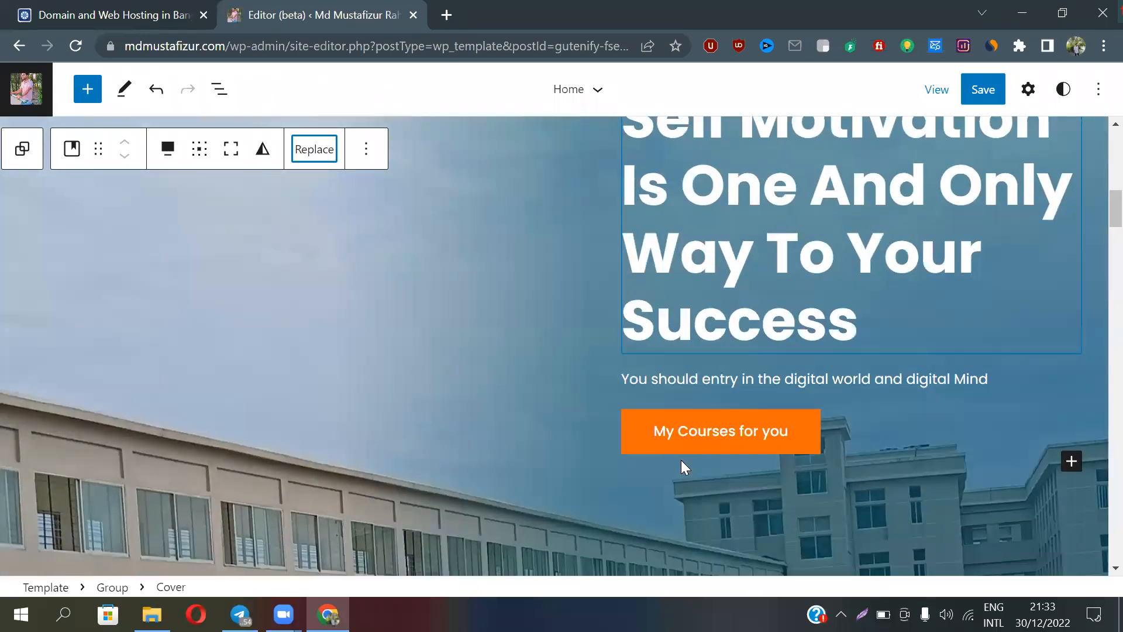
scroll(681, 459, down, 8)
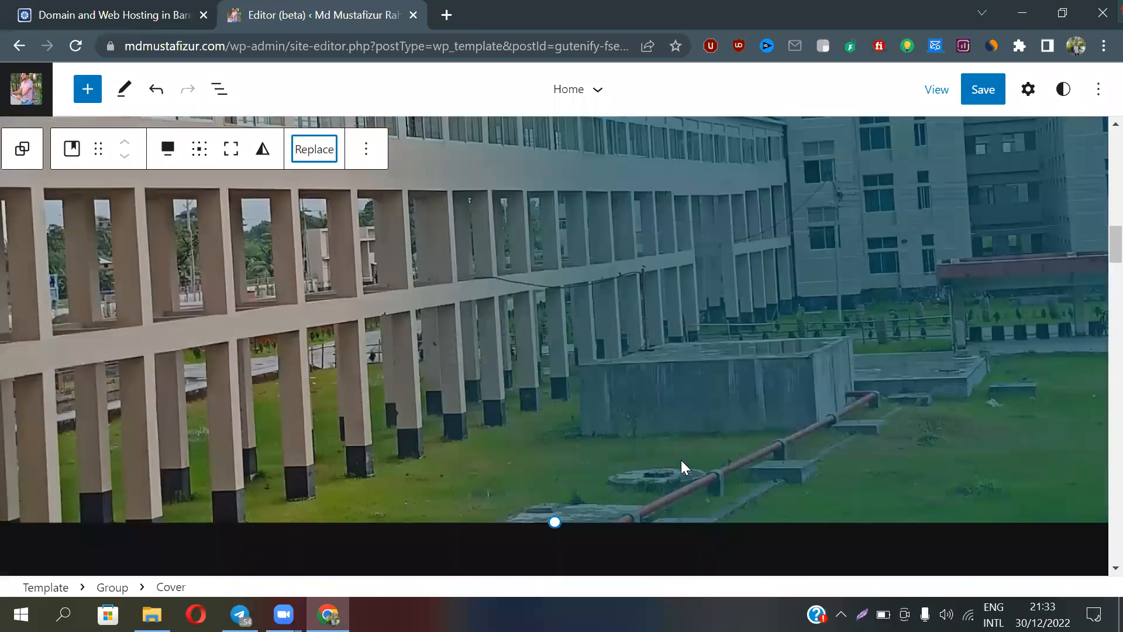
scroll(679, 461, down, 2)
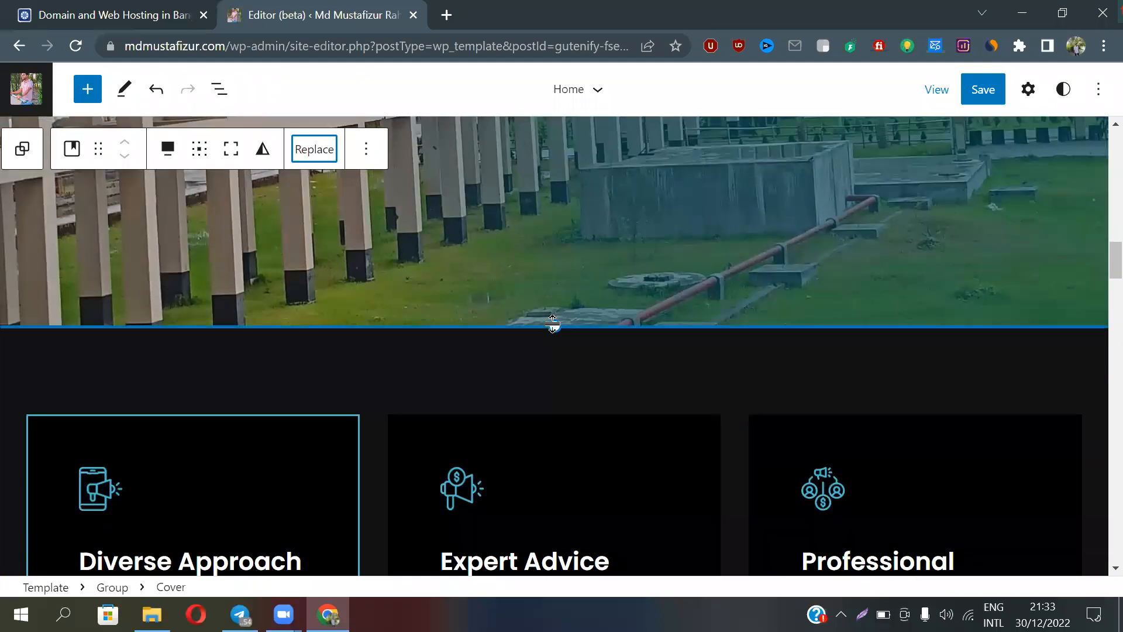
scroll(577, 441, down, 4)
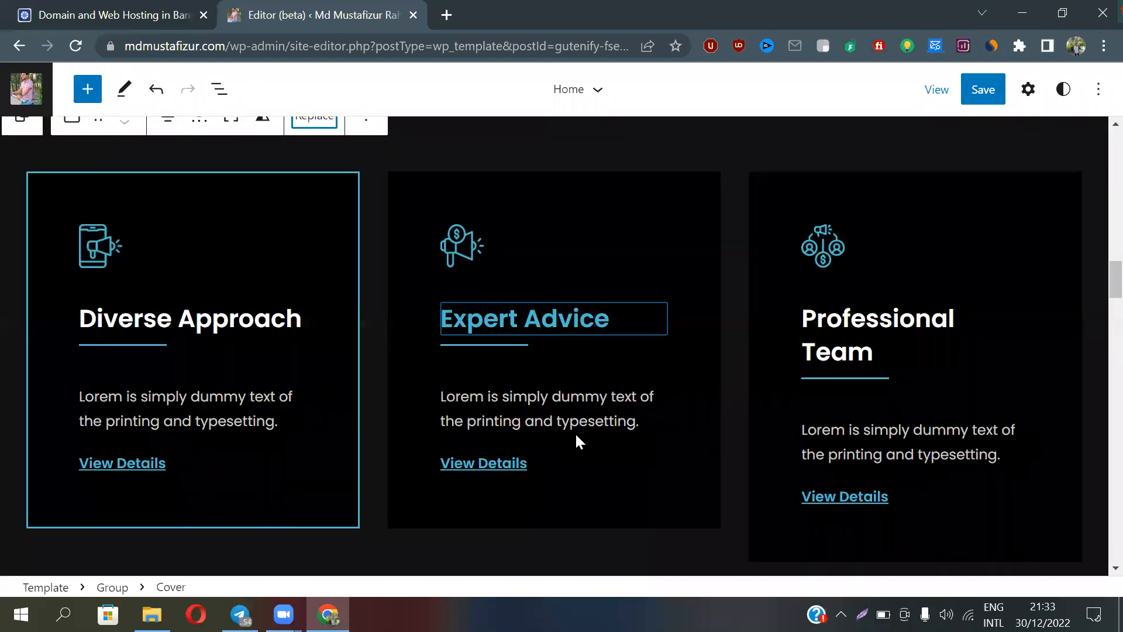
scroll(575, 434, up, 10)
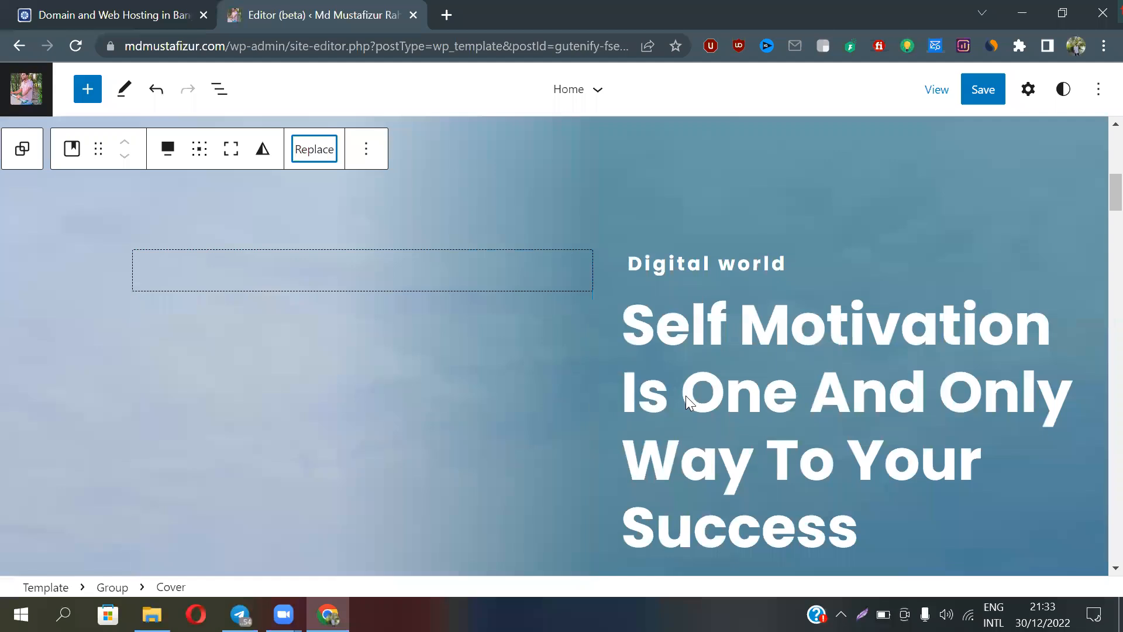
Inspect the hero's Self Motivation heading and the link settings of the "My Courses for you" button
click(685, 395)
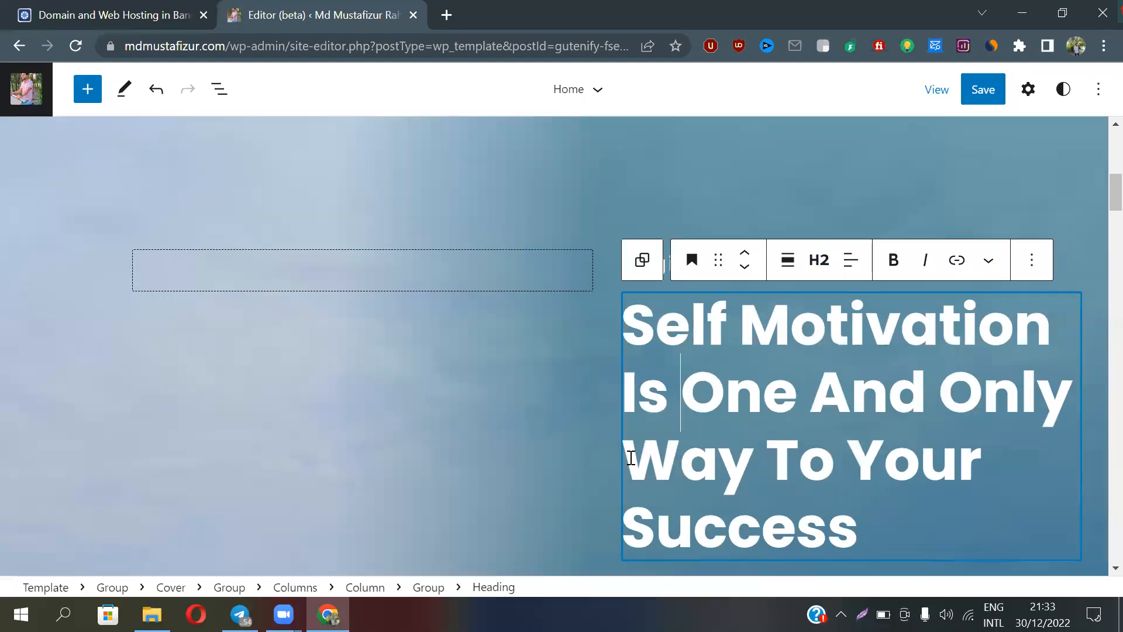
scroll(626, 458, down, 3)
scroll(631, 463, down, 4)
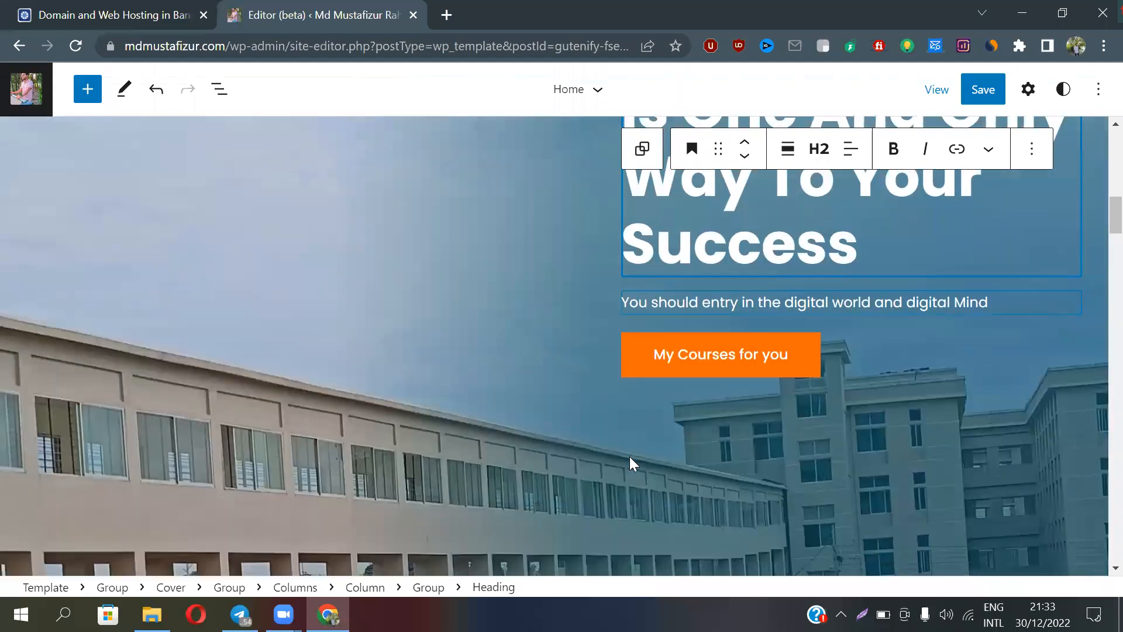
scroll(631, 464, up, 2)
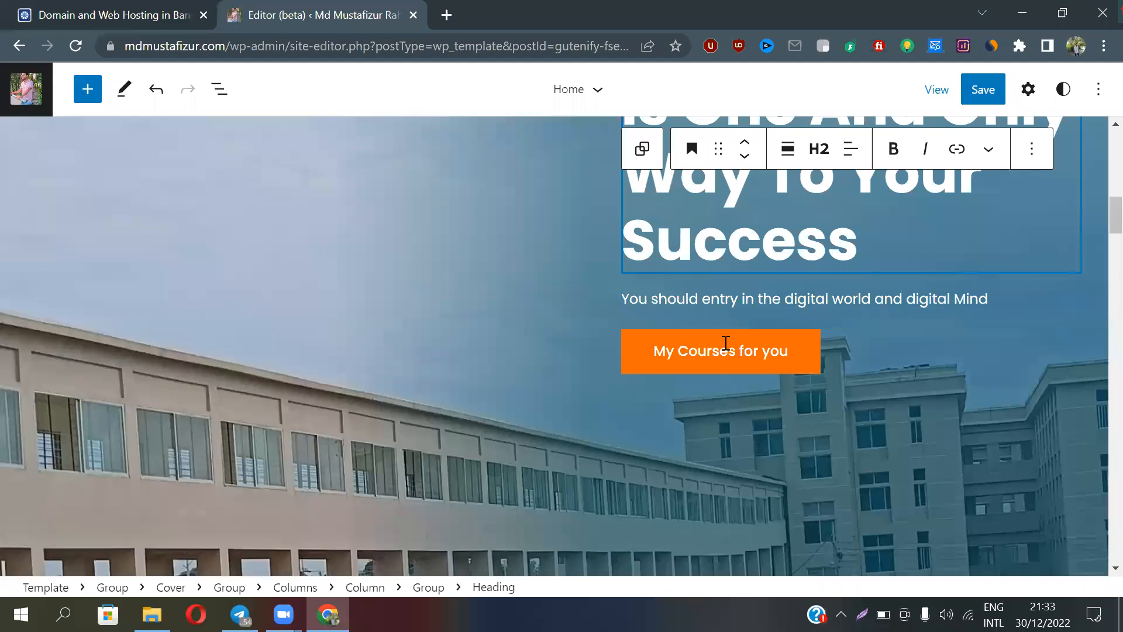
click(726, 343)
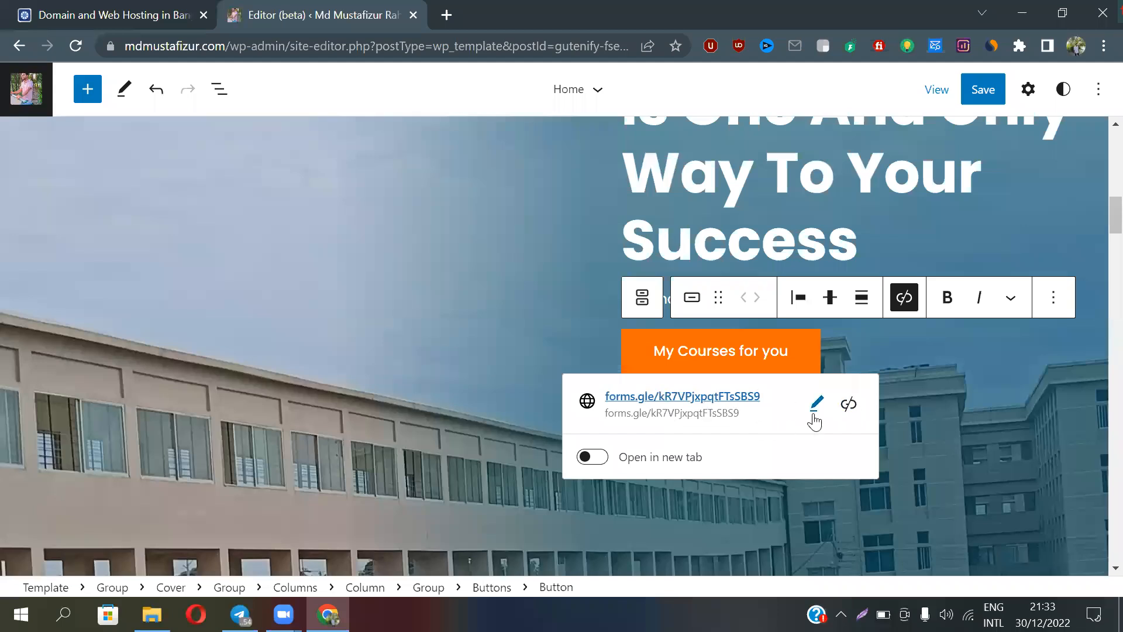
click(488, 347)
Examine the About me section, inspecting its photo block and the content down to the next section
scroll(555, 446, down, 10)
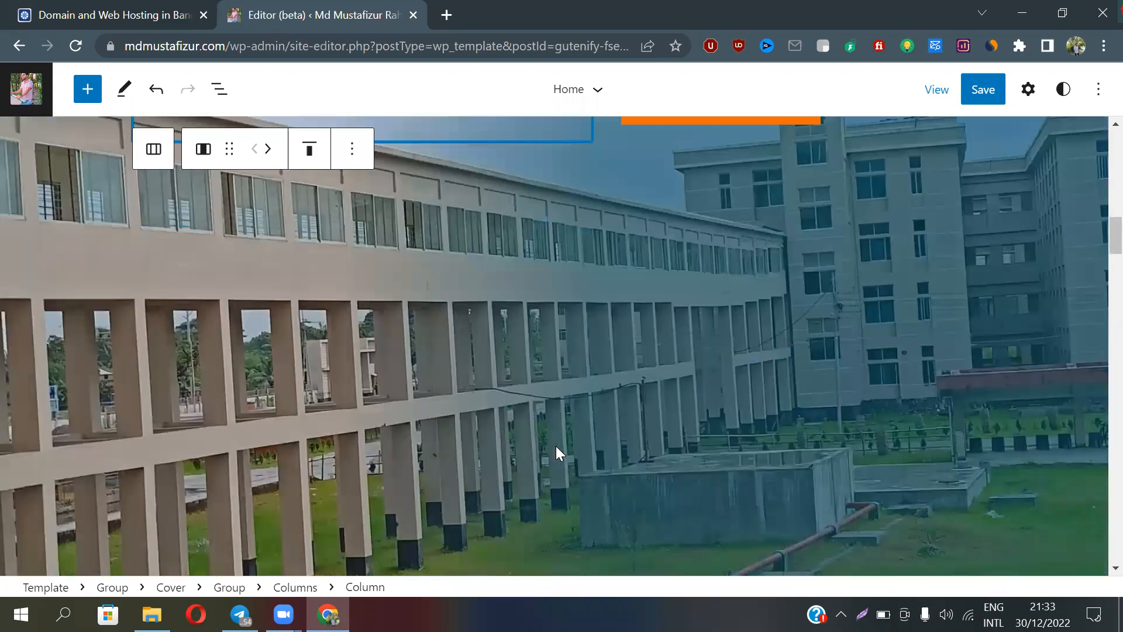
scroll(556, 444, down, 6)
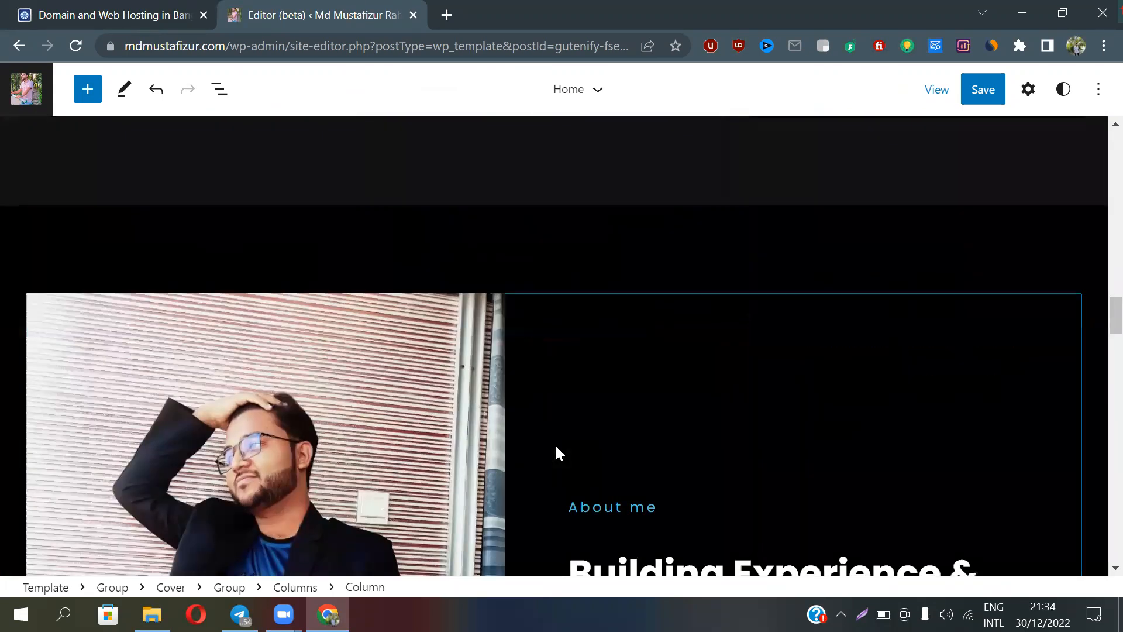
click(318, 341)
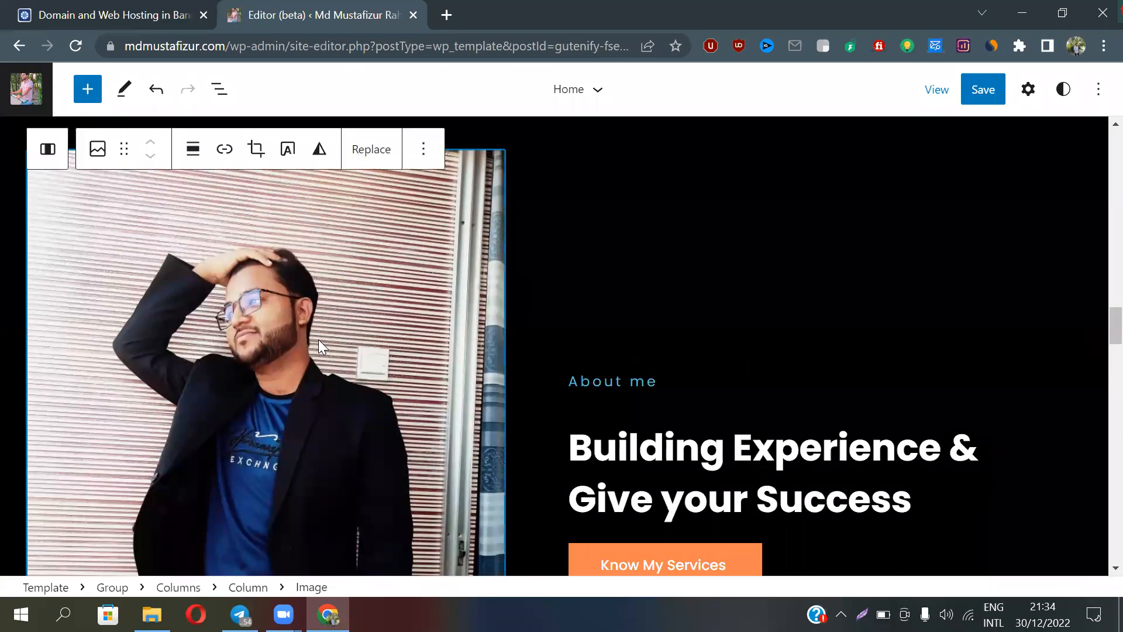
scroll(319, 341, down, 2)
scroll(319, 341, down, 5)
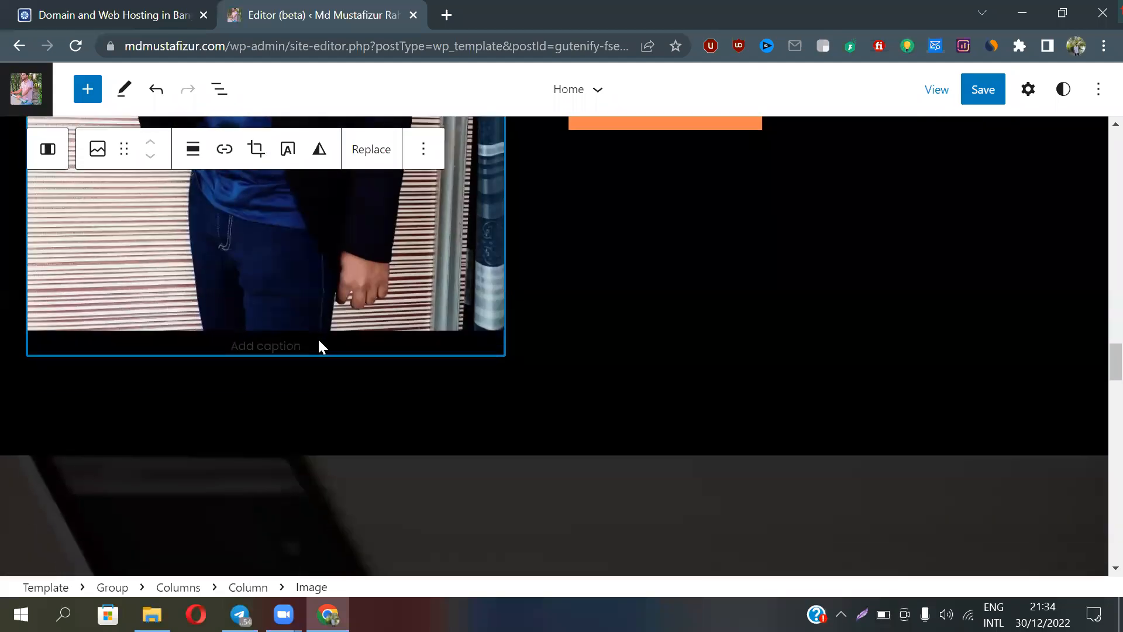
Examine the Home template from the About me photo down through the client banner and service cards to the blog post cards
scroll(319, 347, up, 3)
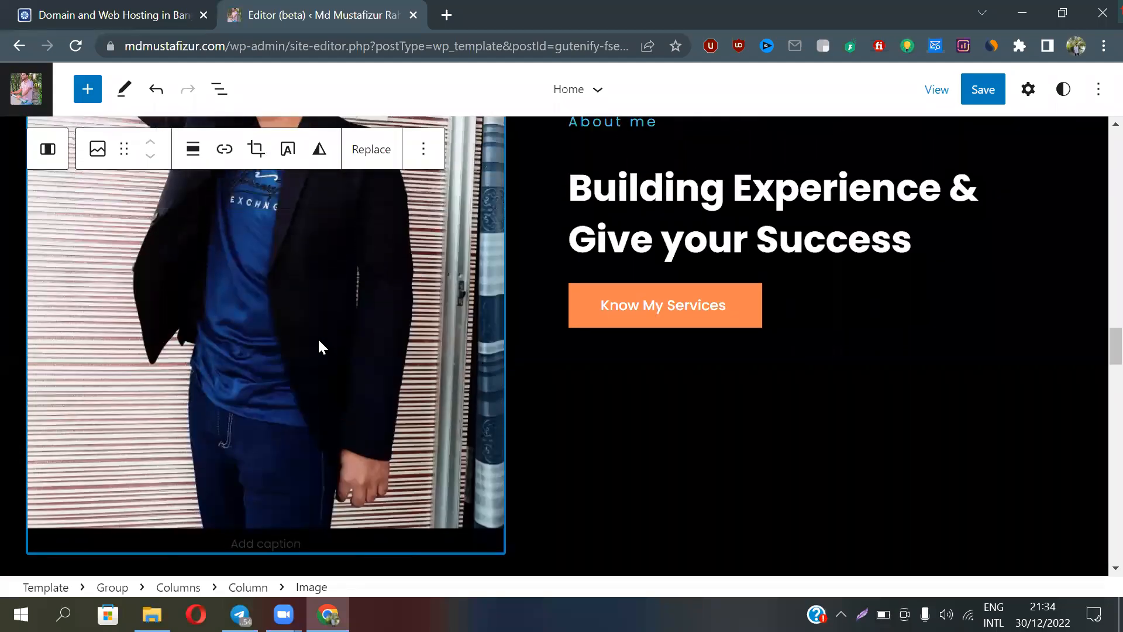
scroll(319, 347, down, 2)
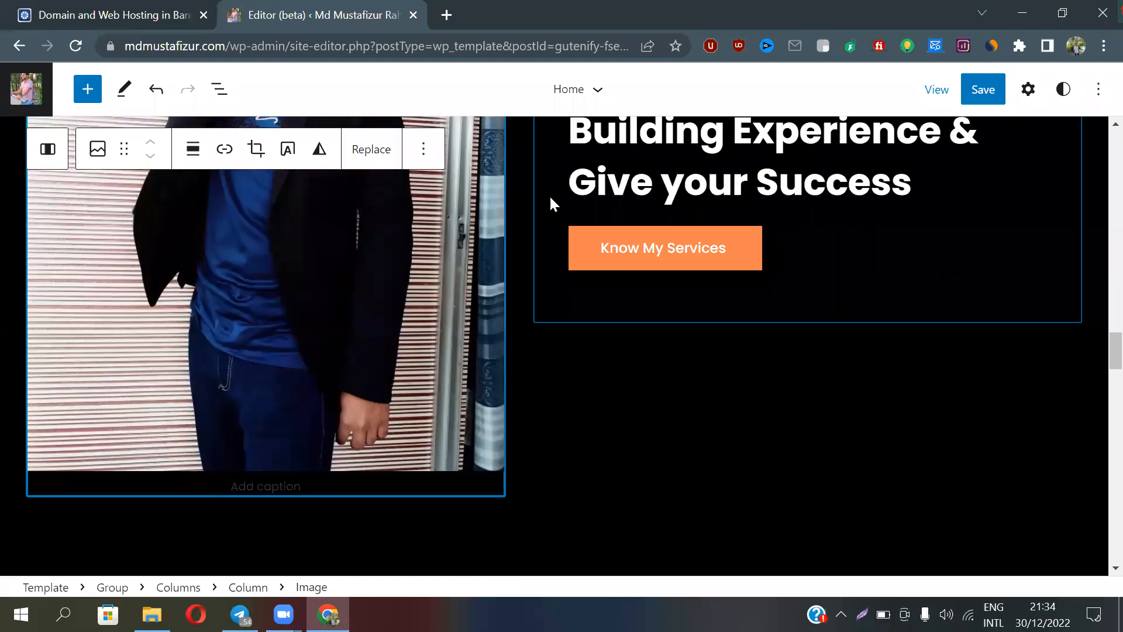
scroll(601, 155, up, 2)
scroll(602, 155, down, 5)
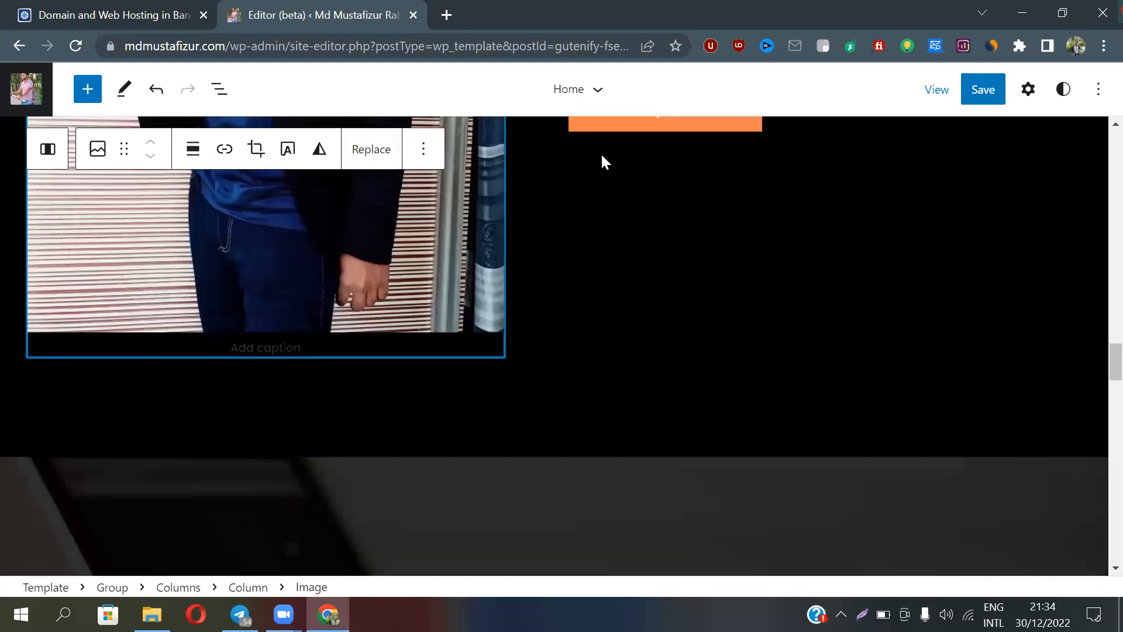
scroll(509, 359, down, 5)
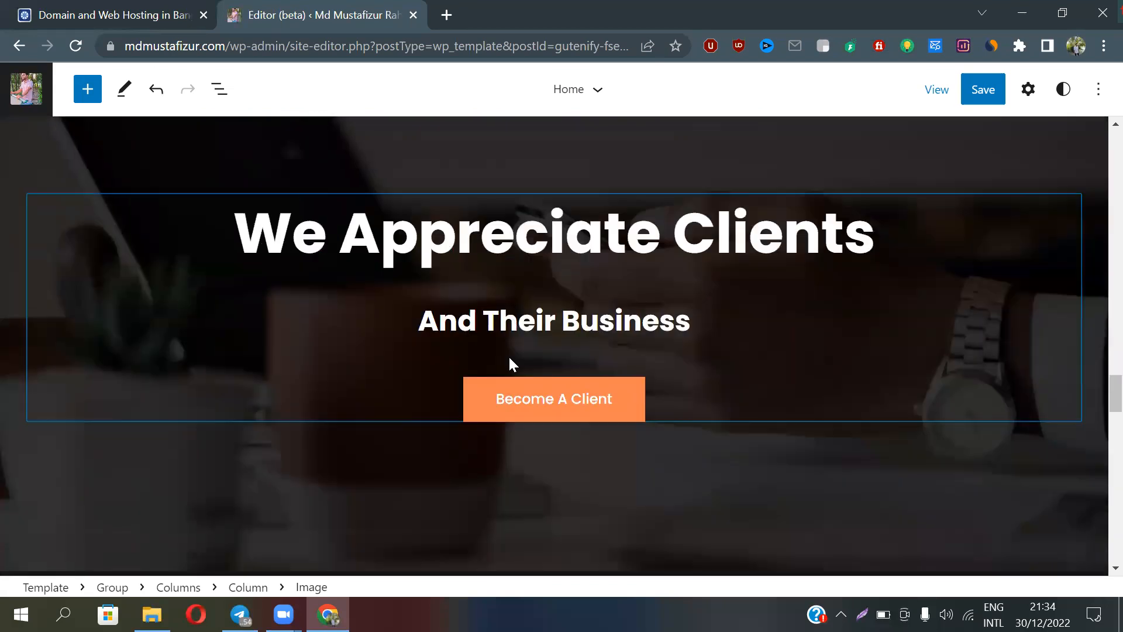
scroll(509, 358, down, 10)
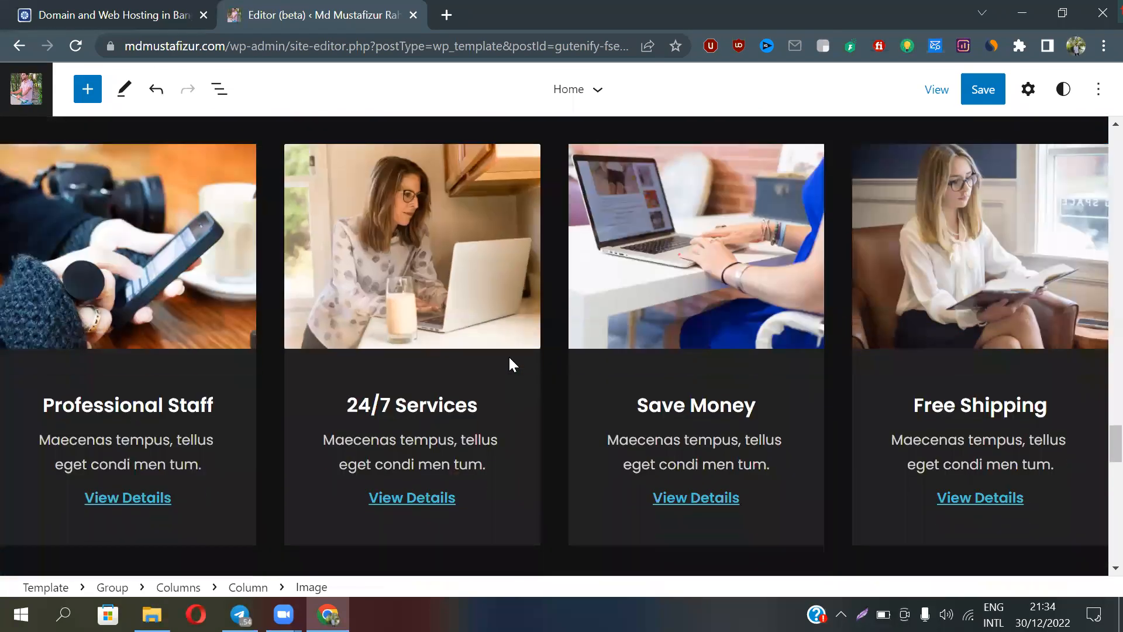
scroll(509, 359, down, 7)
scroll(509, 359, down, 2)
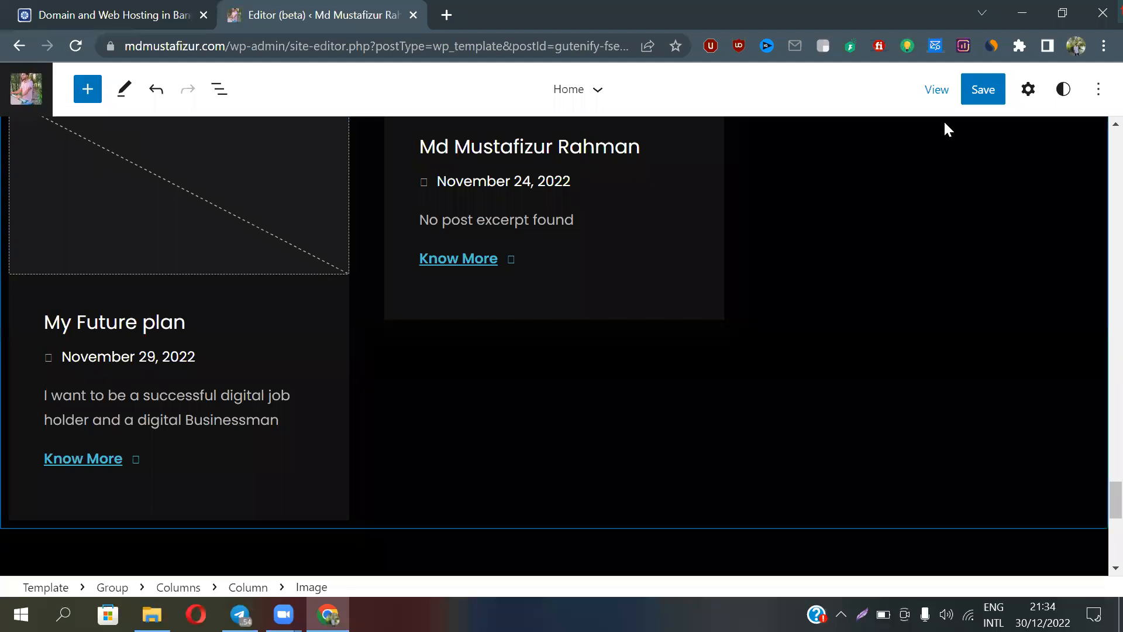
Save the changes to the Home template
click(984, 100)
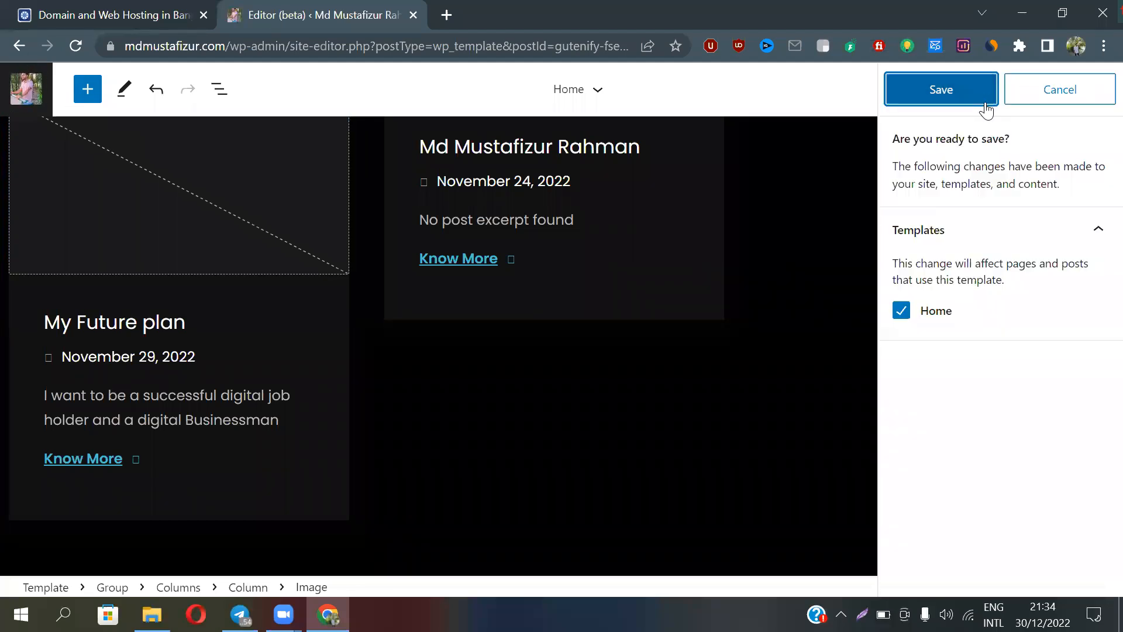
click(985, 101)
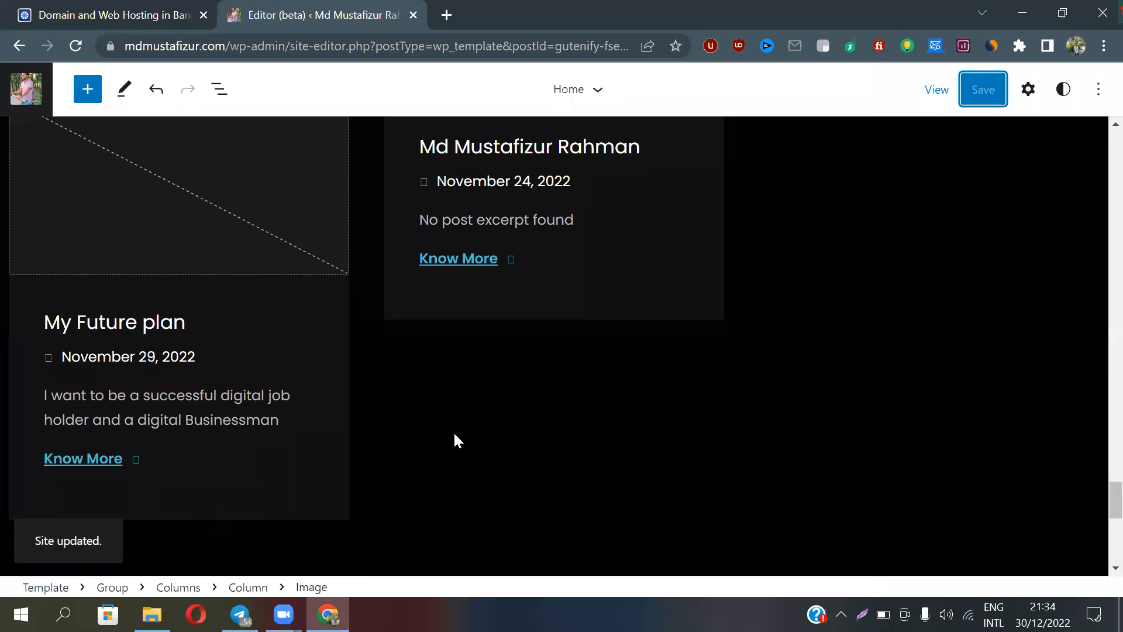
Inspect the template's footer with its contact details and Follow Us social icons, then return to the hero image
scroll(512, 412, down, 9)
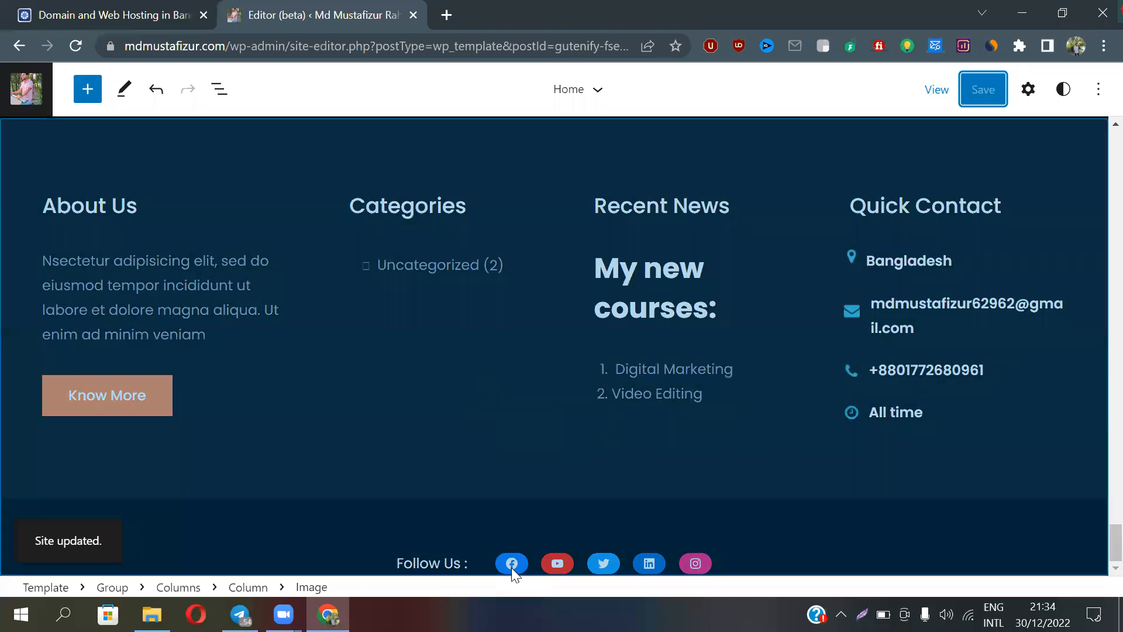
click(511, 567)
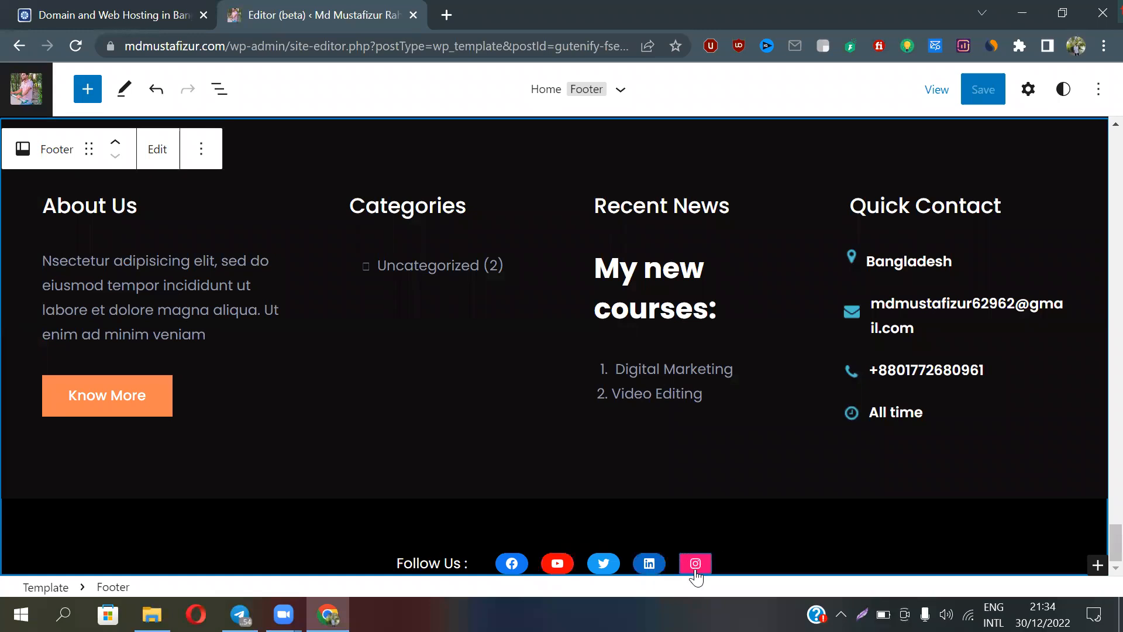
scroll(353, 510, up, 5)
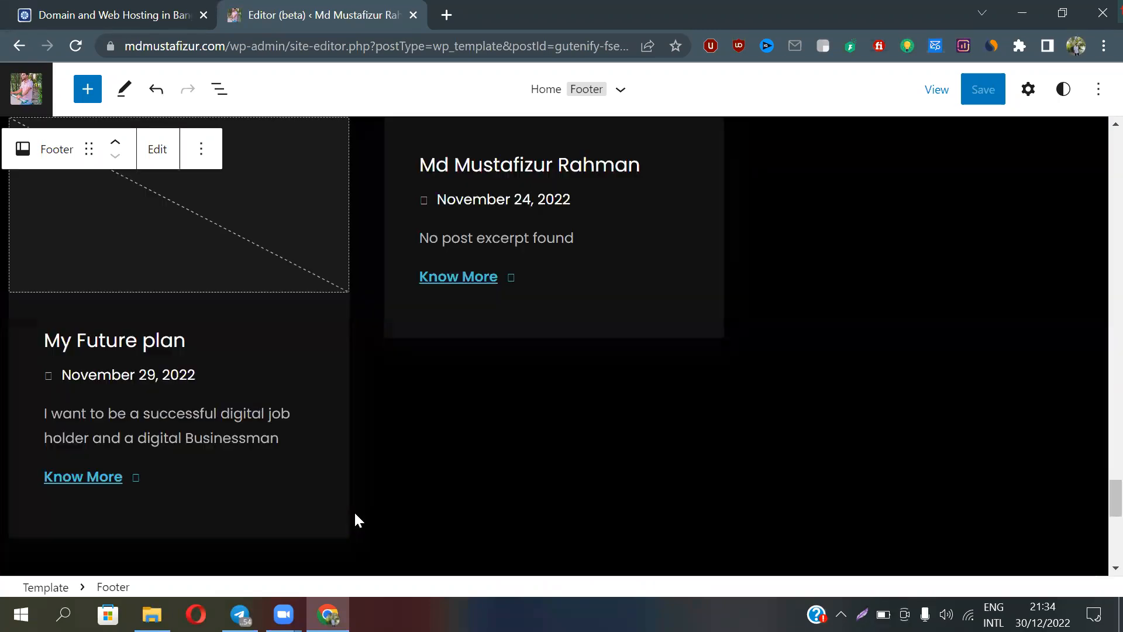
scroll(355, 515, up, 10)
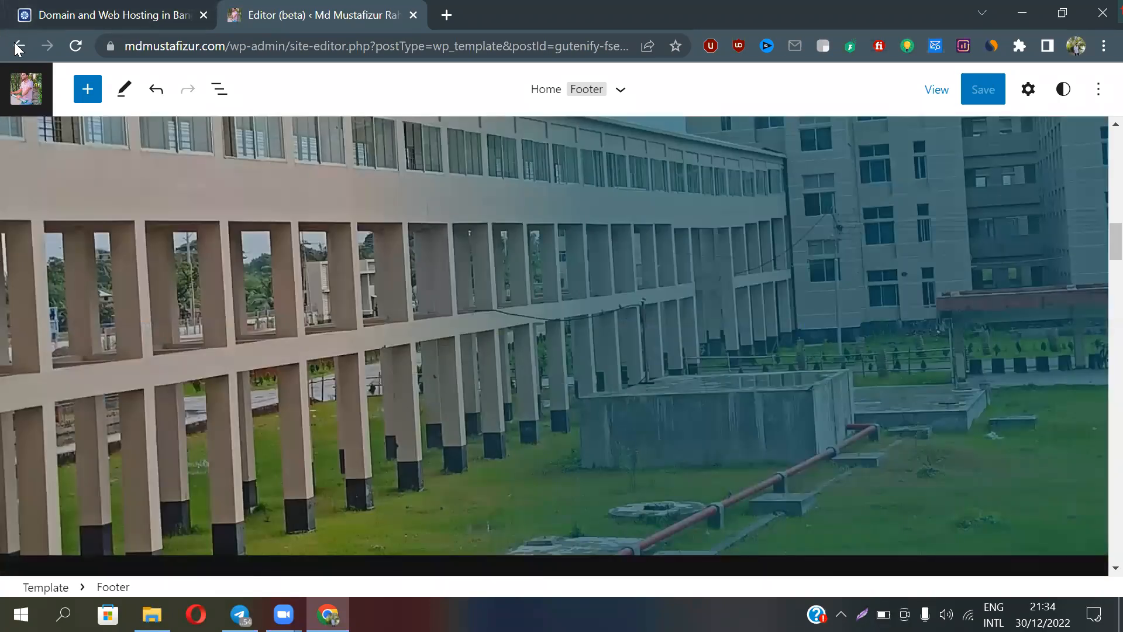
Leave the site editor and open the Backuply dashboard to examine its backup creation options
click(15, 45)
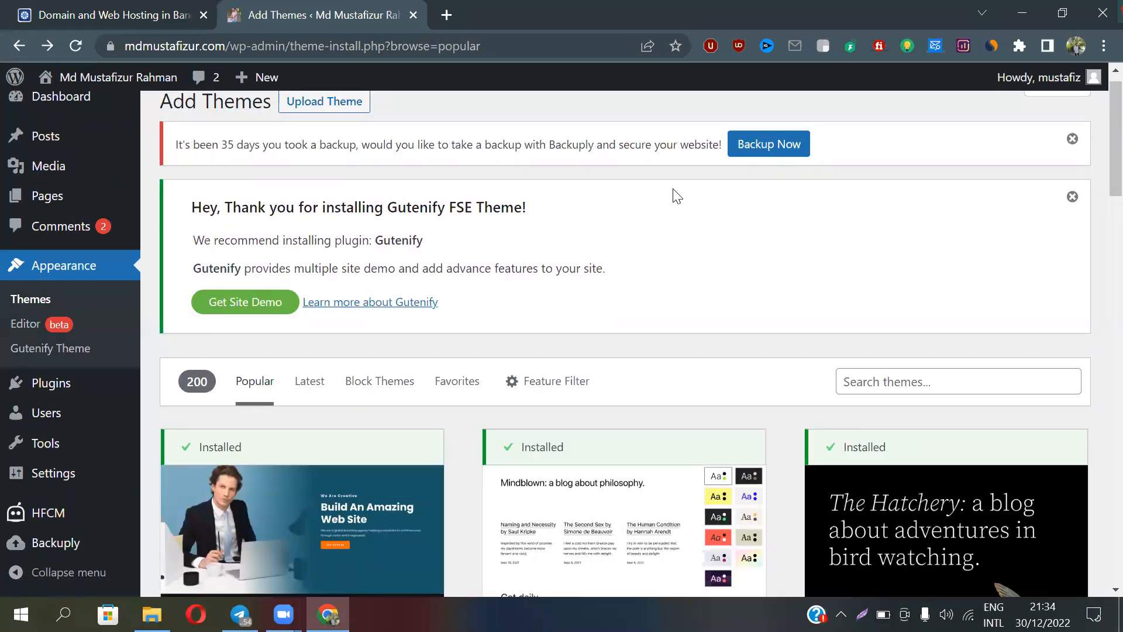
click(754, 153)
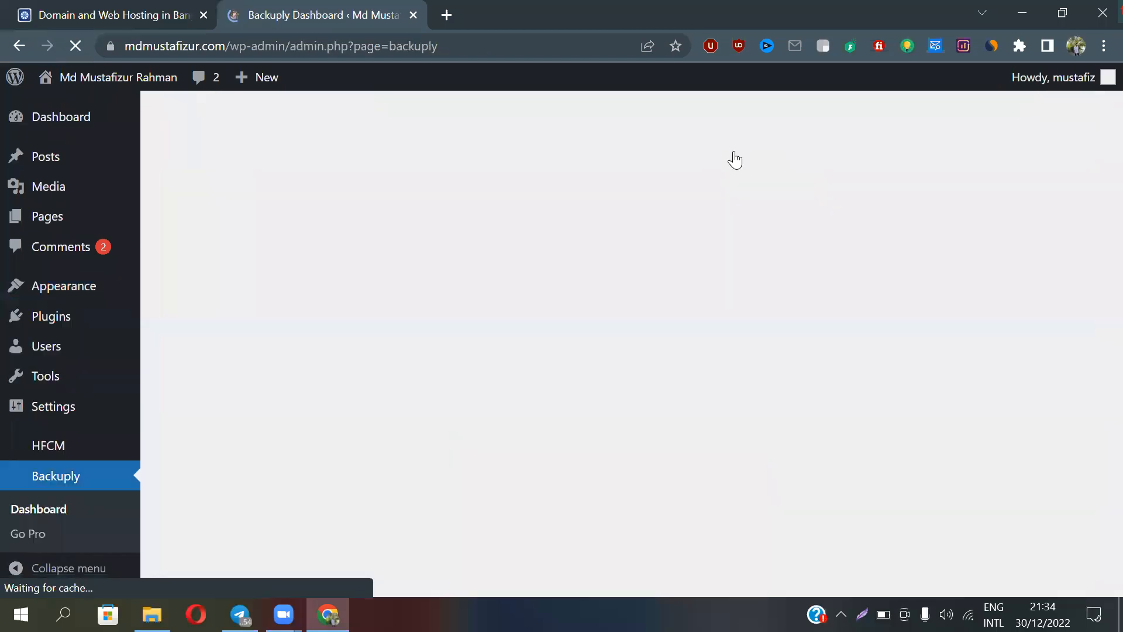
scroll(347, 371, down, 6)
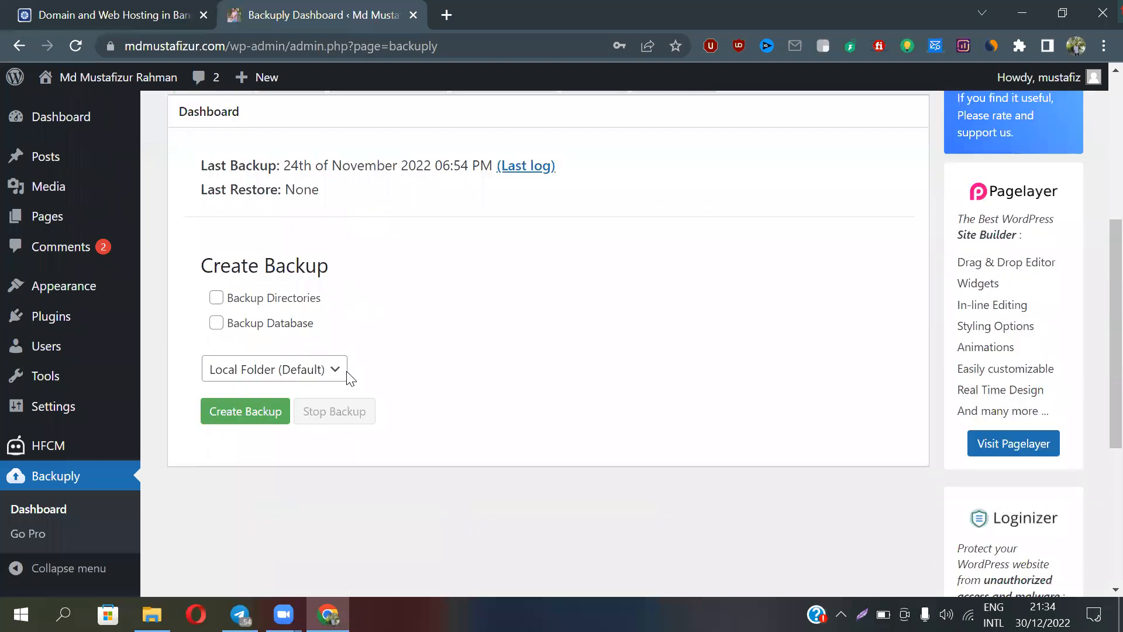
scroll(347, 375, up, 2)
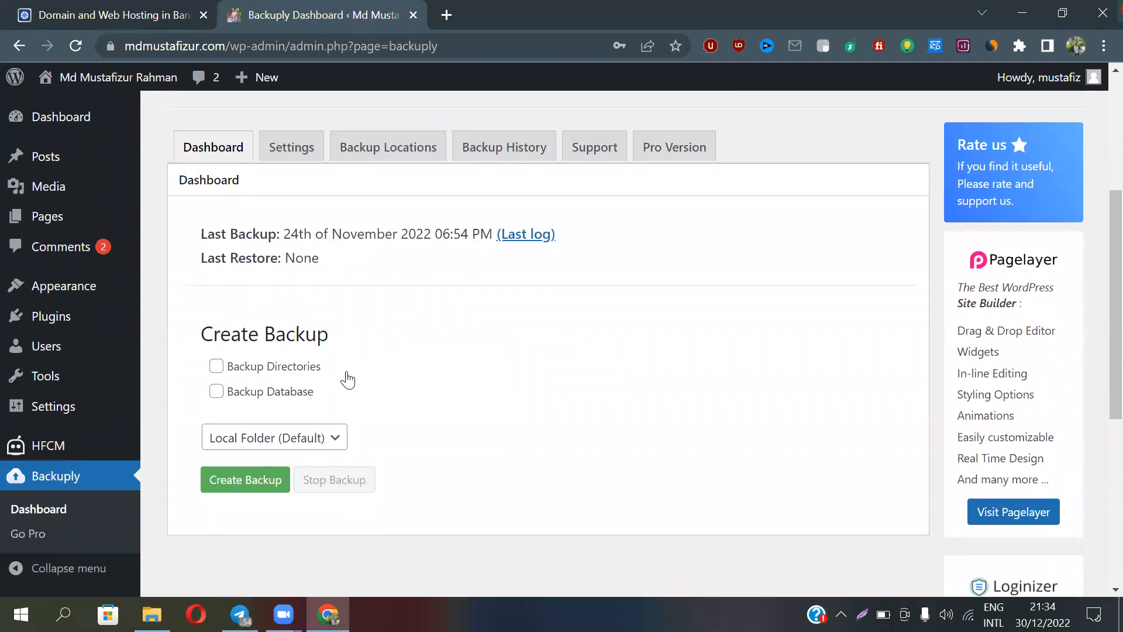
scroll(348, 380, up, 1)
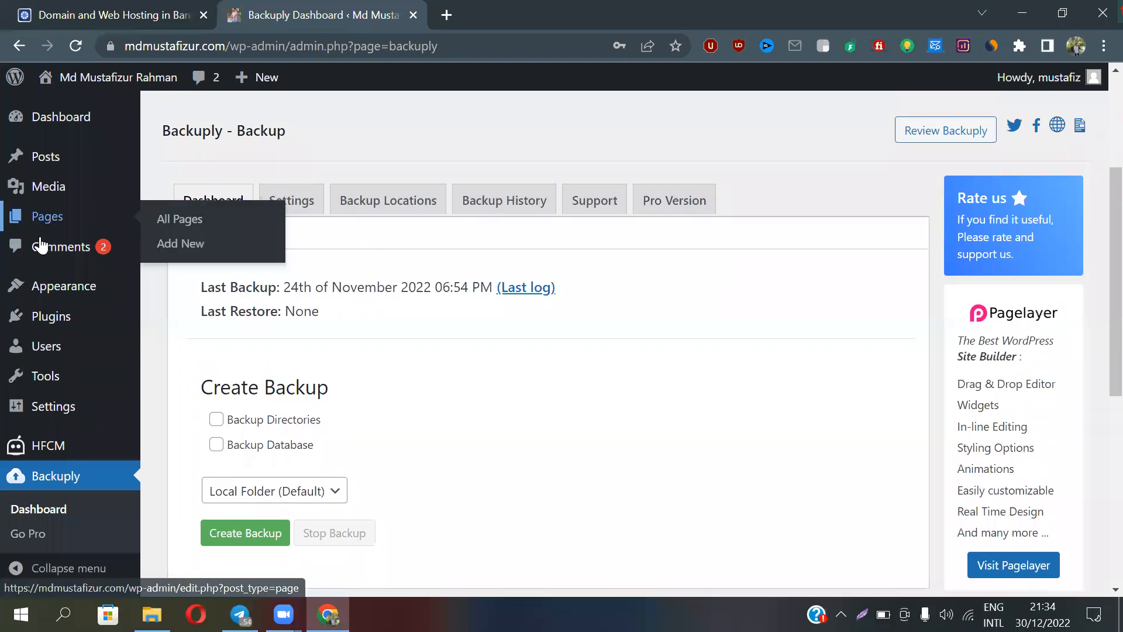
View the site's list of pages and its list of posts
mouse_move(62, 224)
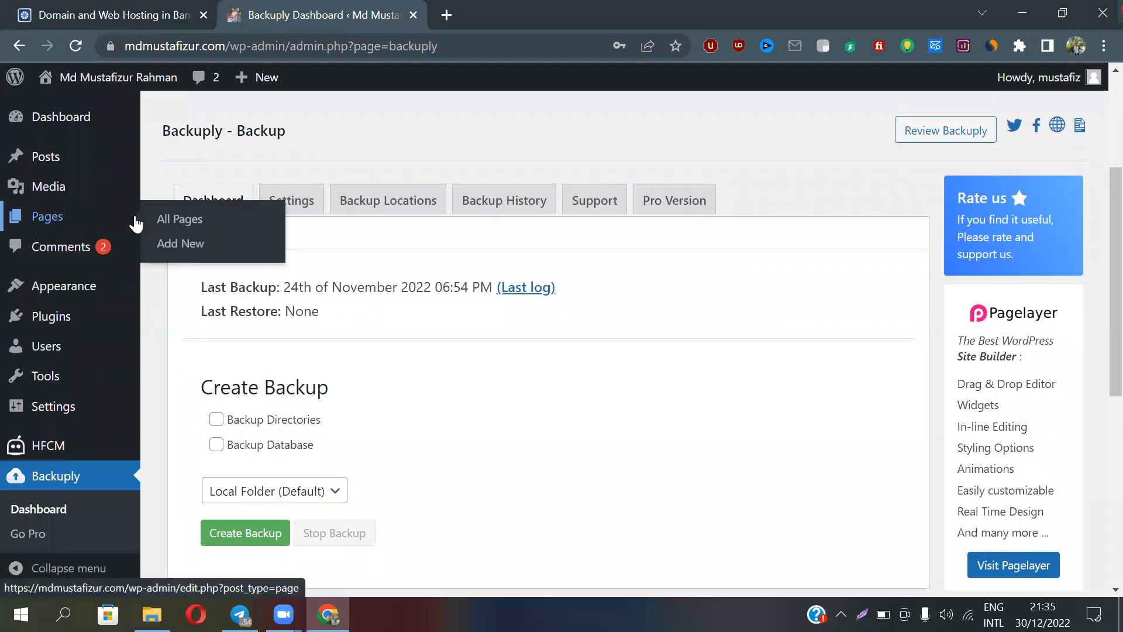
click(40, 214)
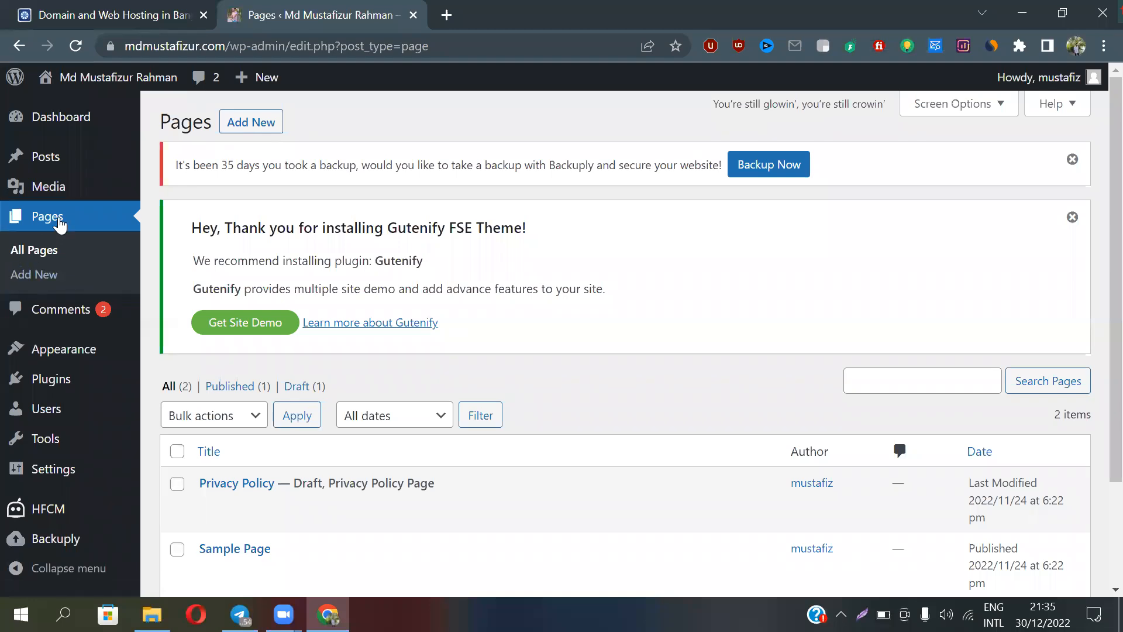
mouse_move(47, 184)
click(59, 167)
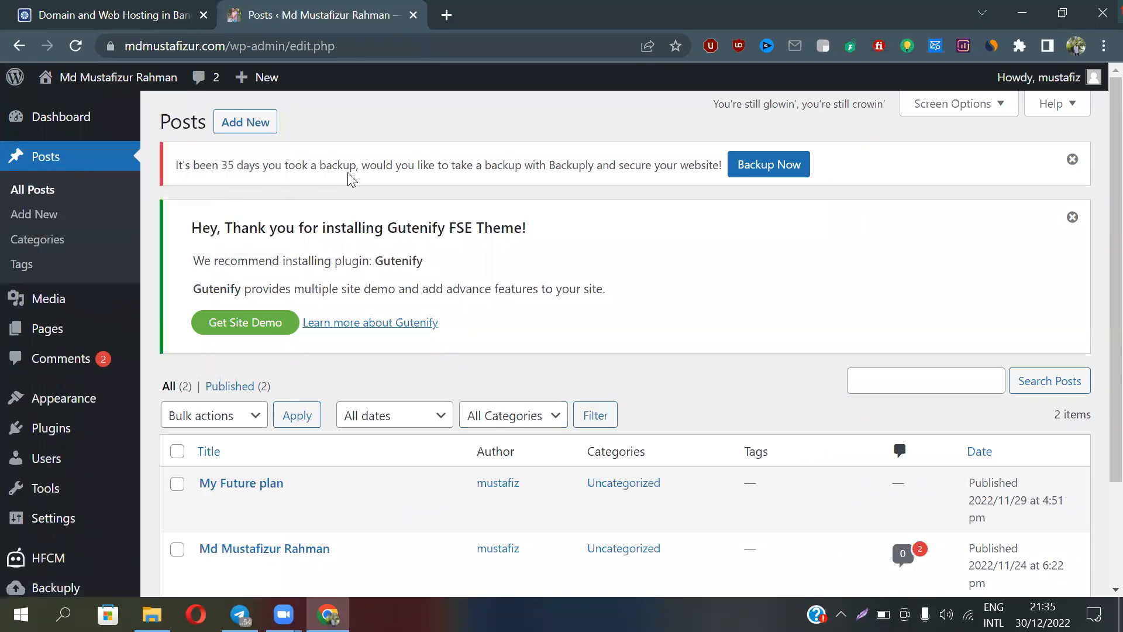
scroll(492, 341, down, 1)
scroll(490, 341, up, 1)
Open the installed plugins list and examine each plugin's description and available actions from Akismet Anti-Spam to Hello Dolly
click(68, 429)
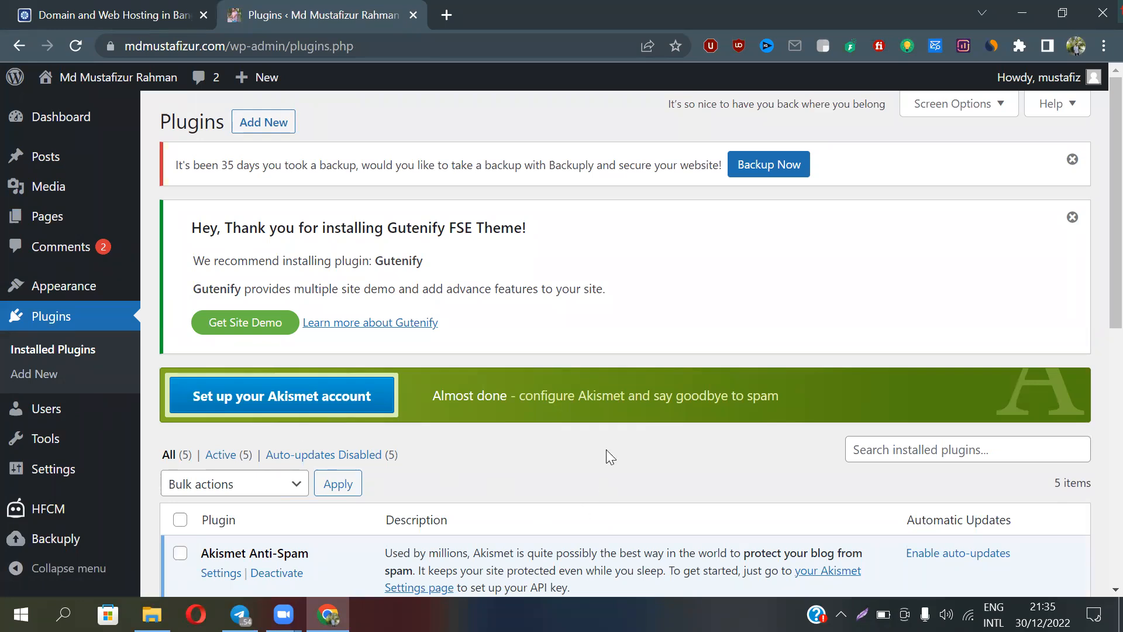
scroll(606, 451, down, 3)
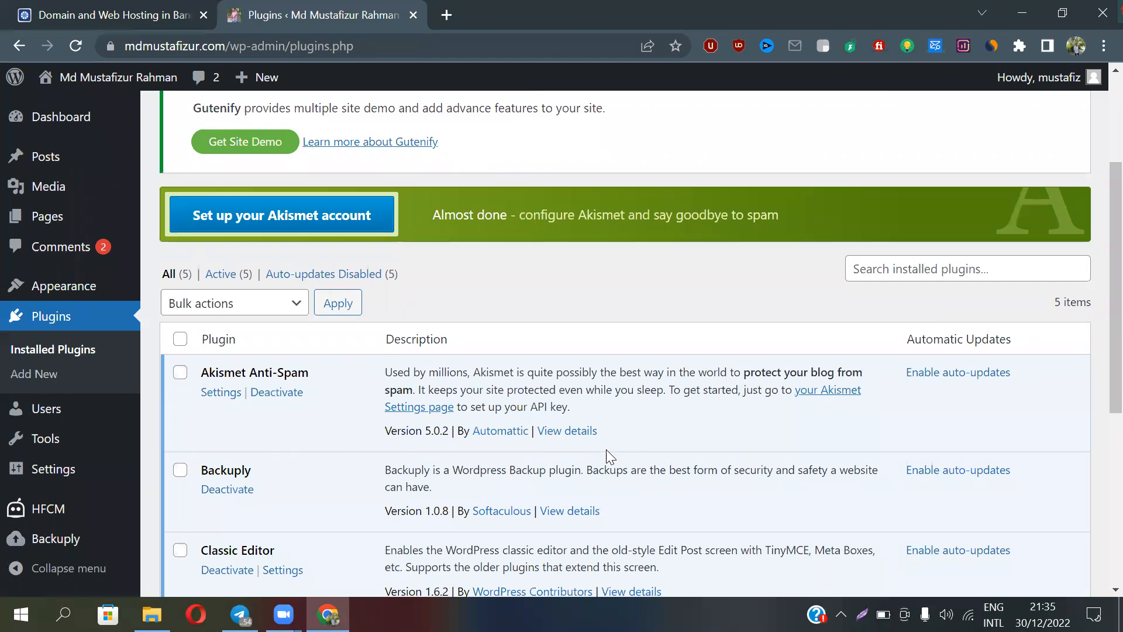
scroll(606, 449, down, 4)
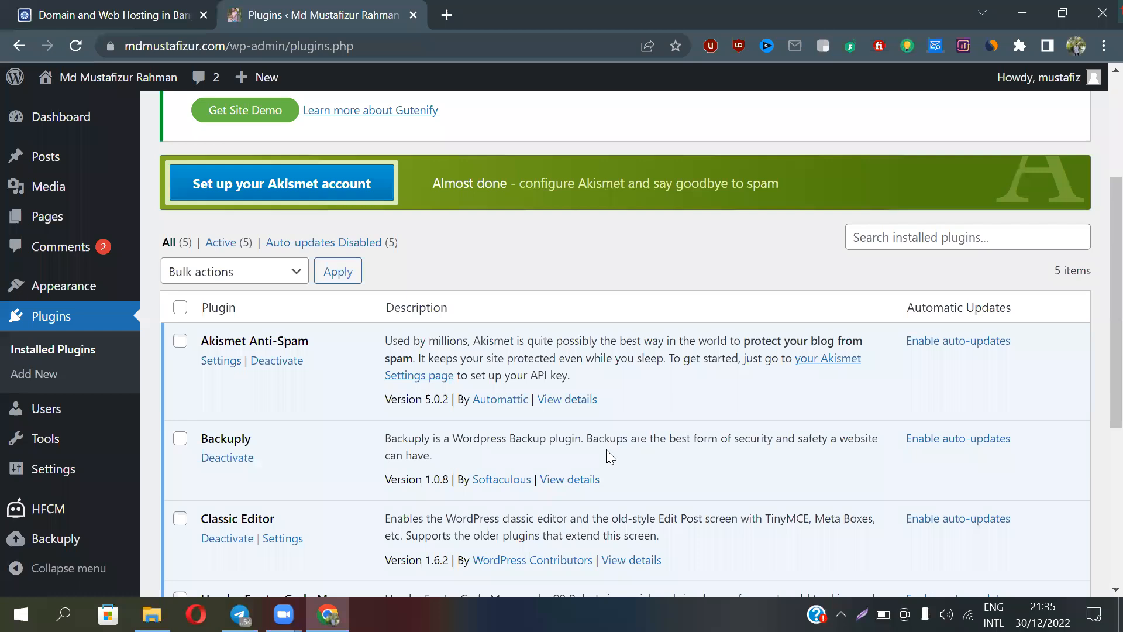
scroll(606, 450, down, 2)
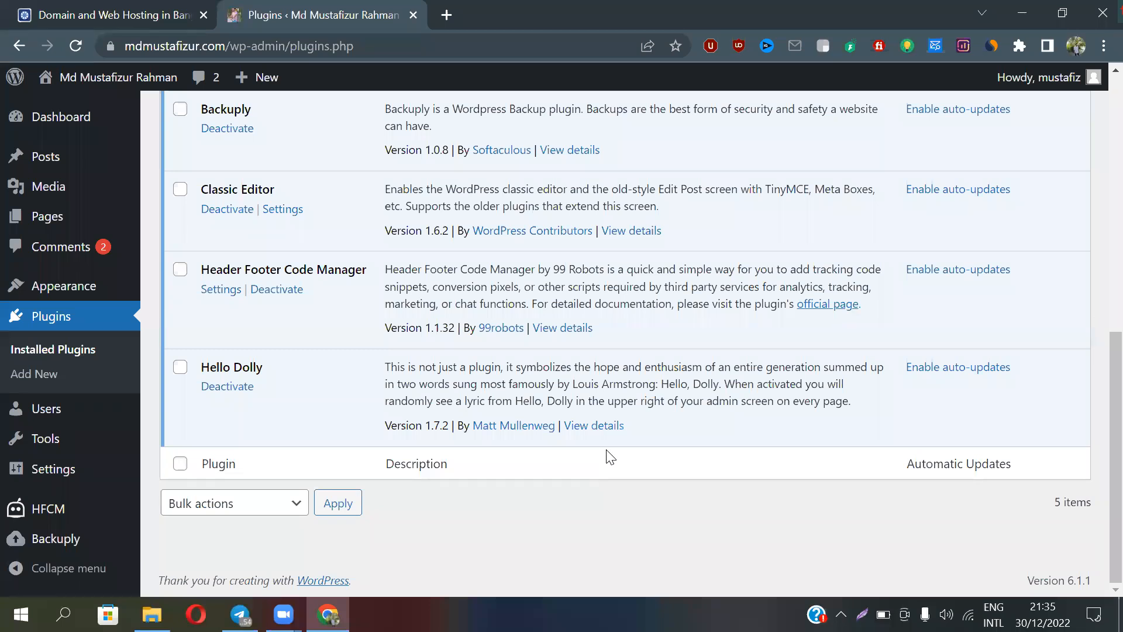
scroll(609, 524, up, 3)
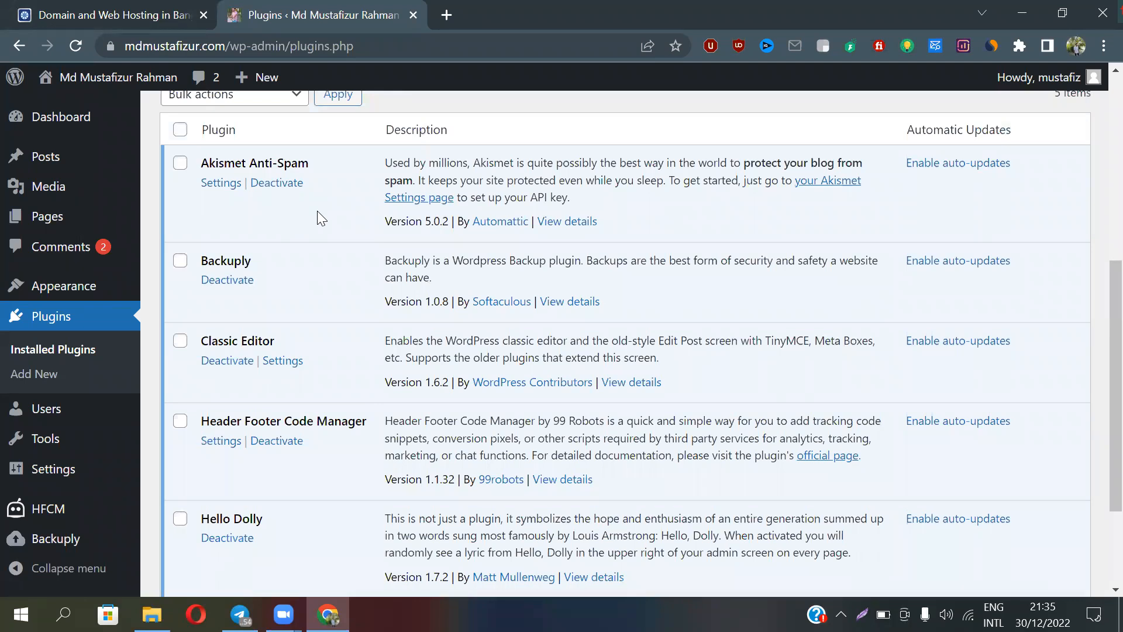
scroll(317, 218, down, 1)
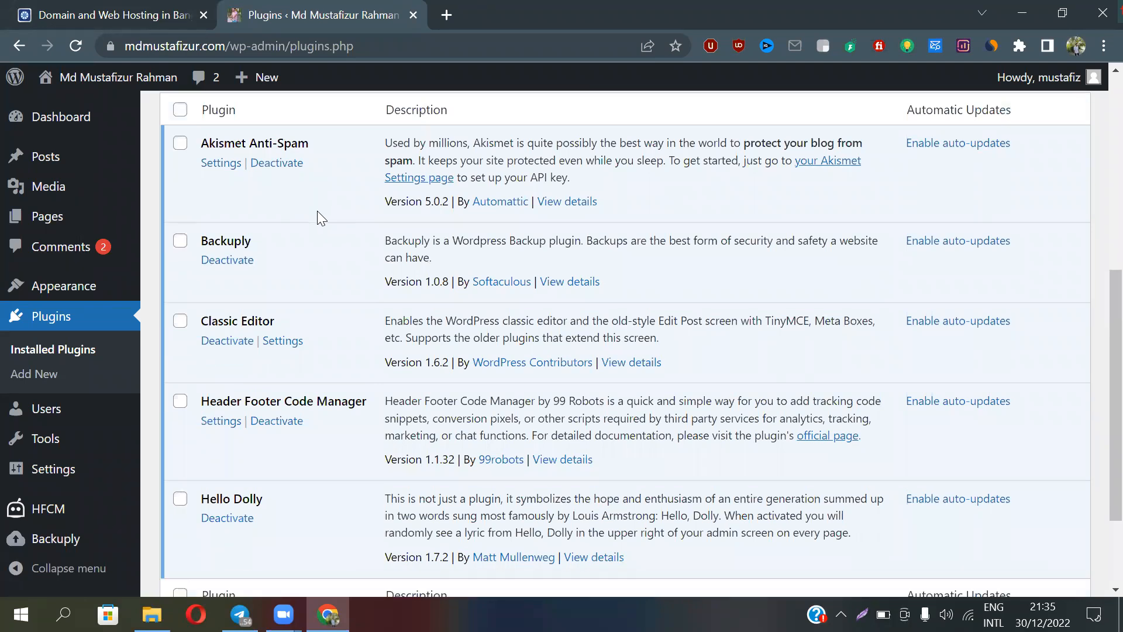
scroll(317, 218, up, 1)
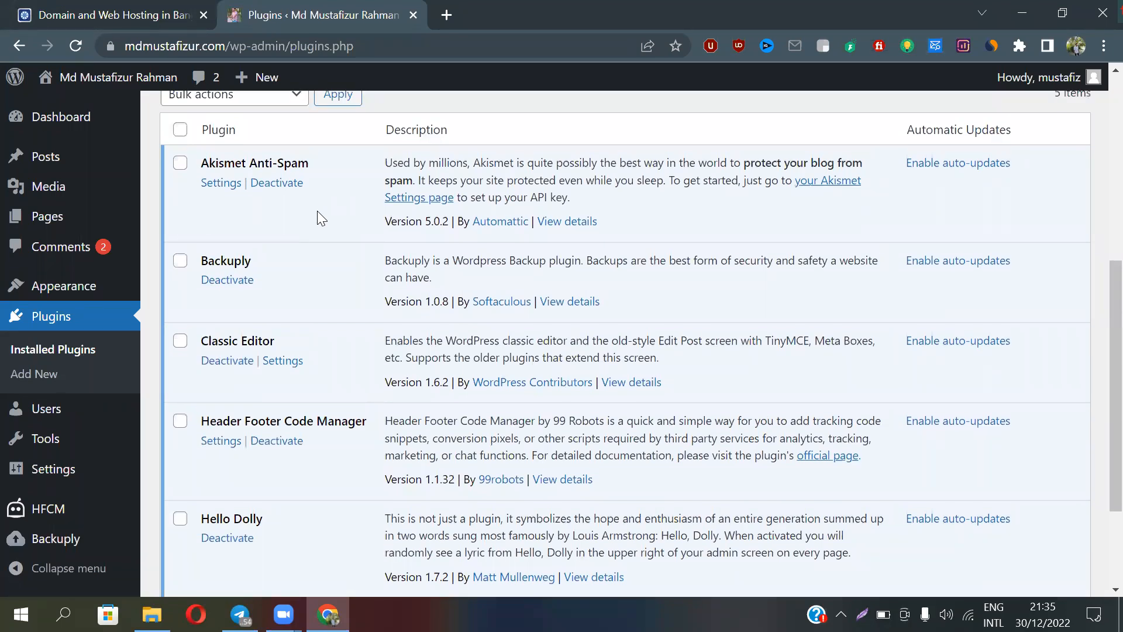
scroll(317, 218, down, 1)
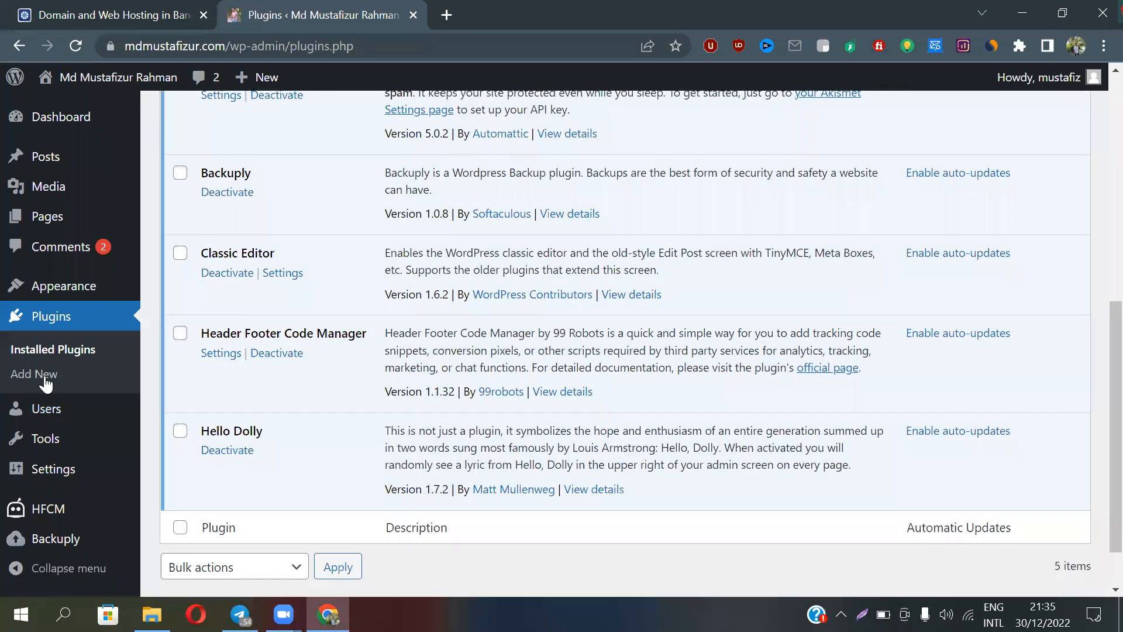
scroll(289, 319, down, 1)
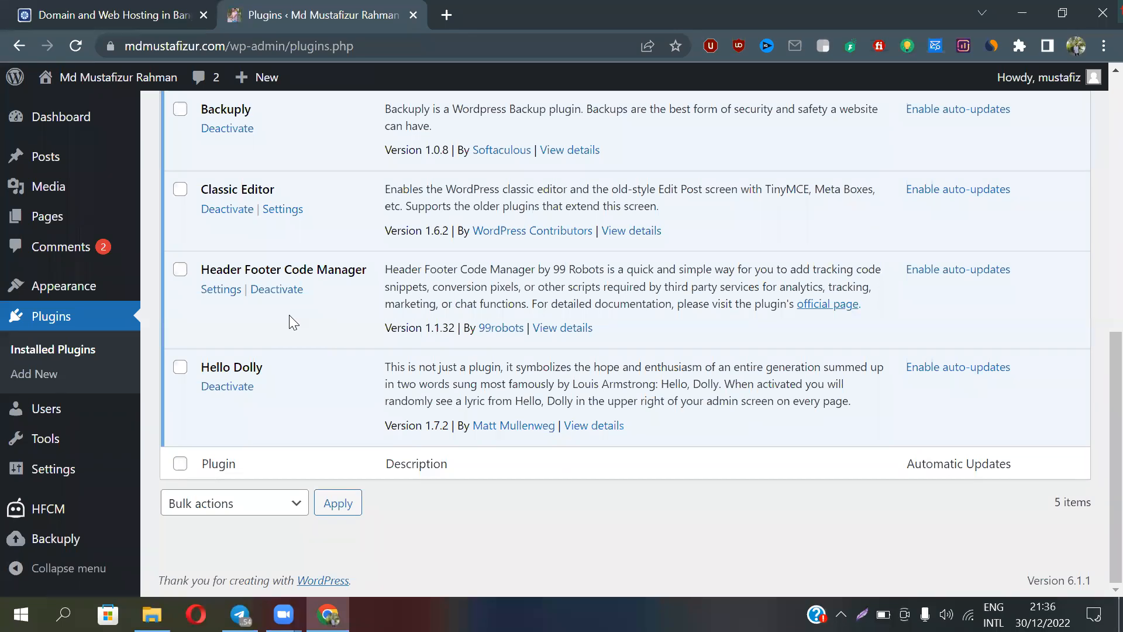
scroll(289, 314, up, 10)
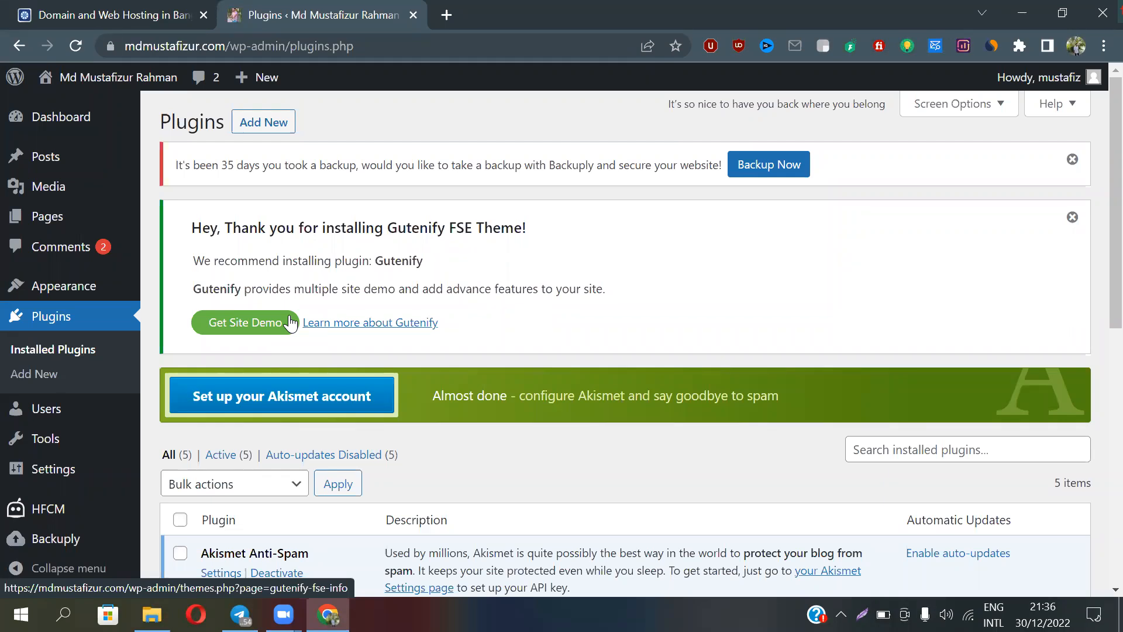
click(125, 8)
click(271, 7)
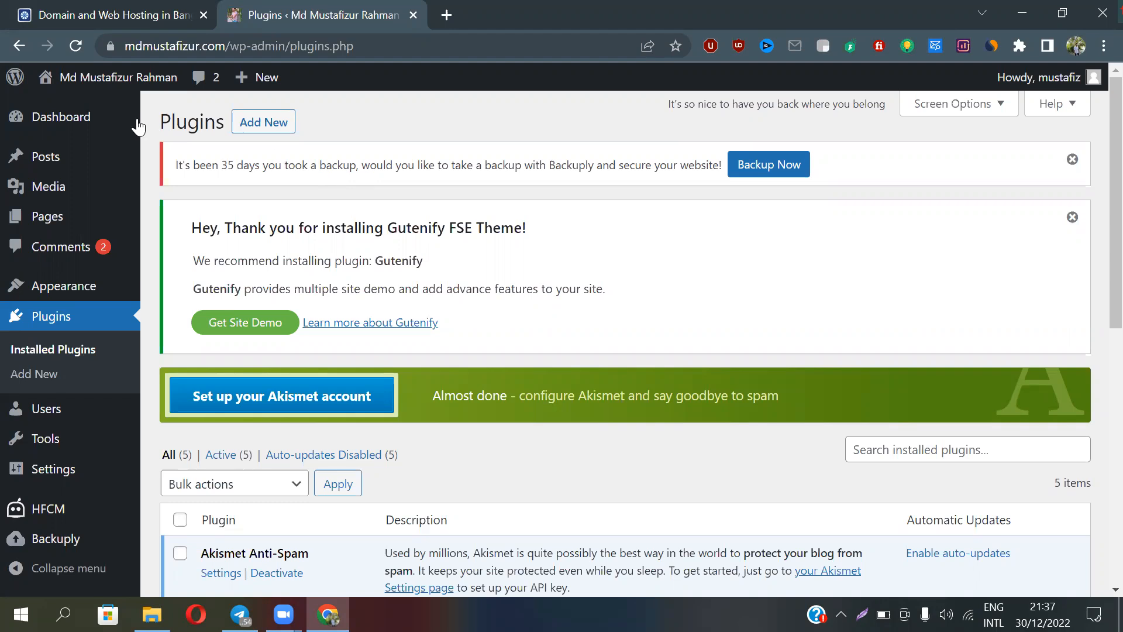
scroll(50, 323, down, 2)
scroll(50, 323, up, 2)
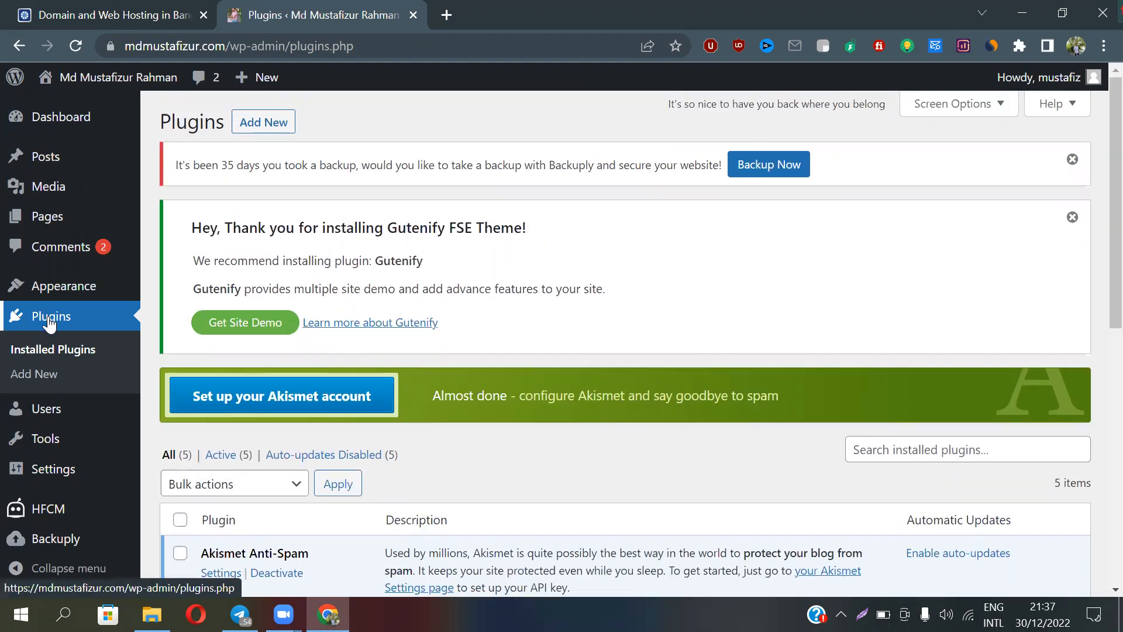